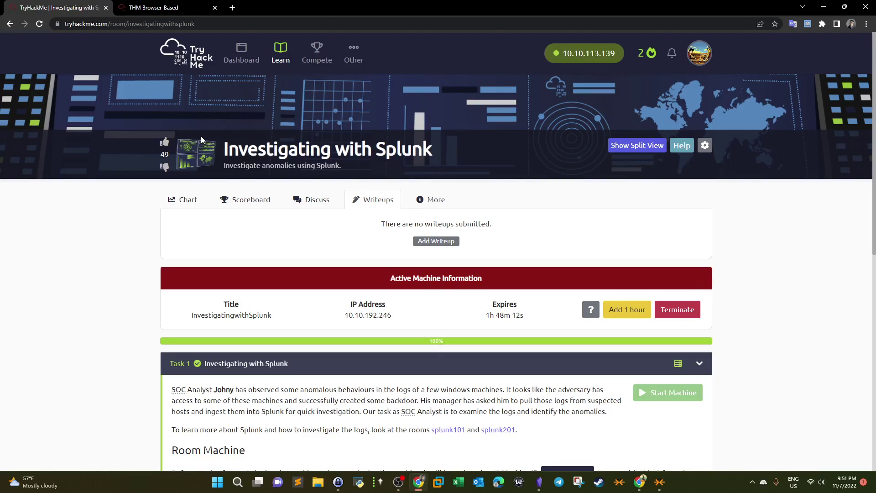
Review the 'Investigating with Splunk' room title and the opening of the task description
scroll(229, 161, "down", 5)
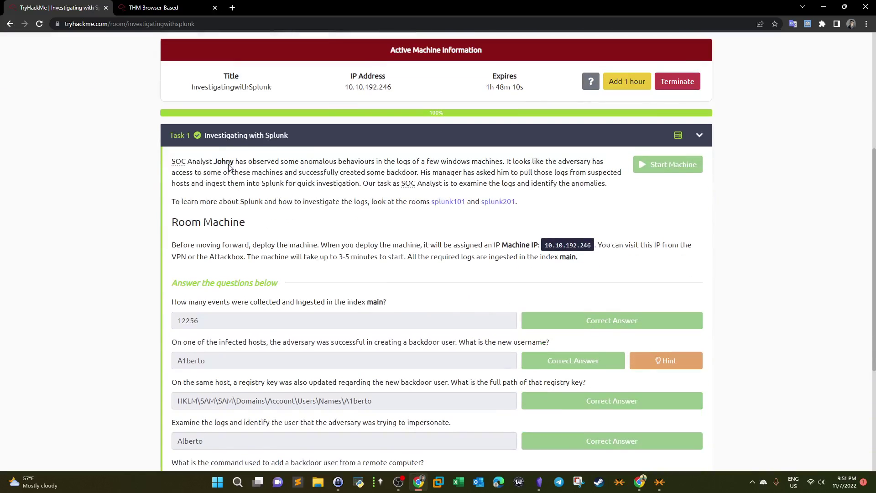
scroll(232, 151, "up", 4)
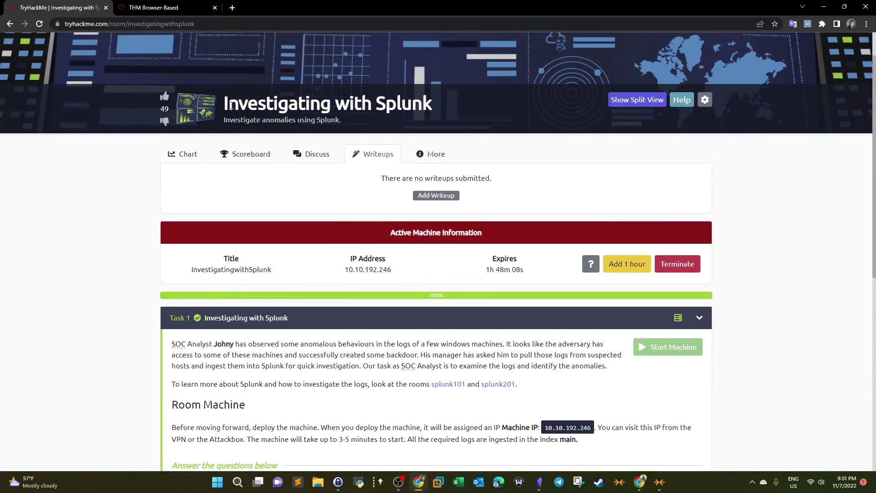
left_click_drag(227, 104, 436, 108)
scroll(241, 147, "down", 6)
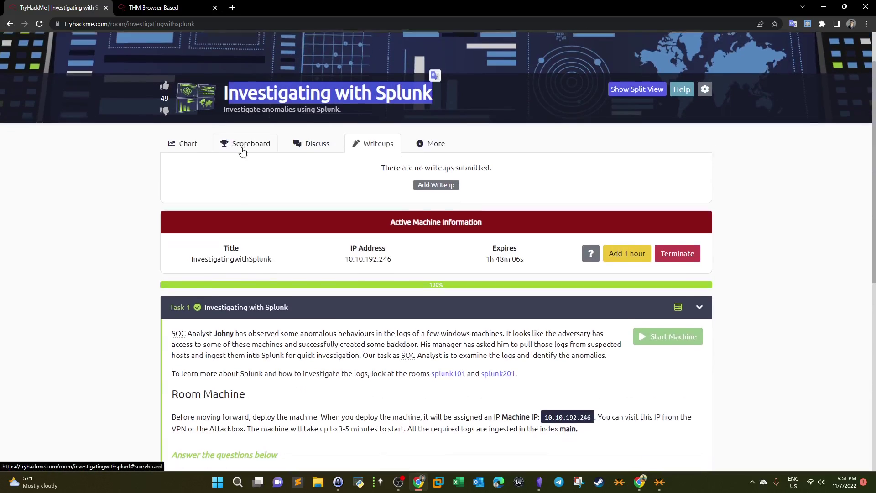
scroll(242, 146, "down", 1)
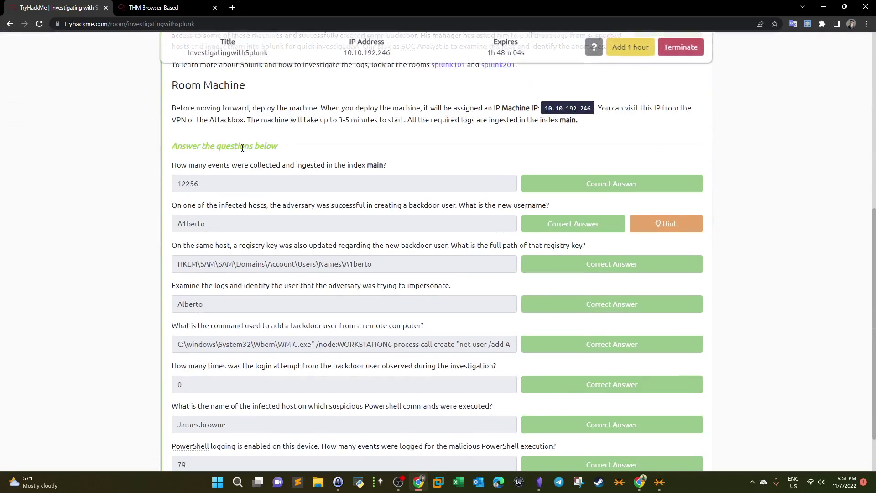
scroll(232, 189, "down", 1)
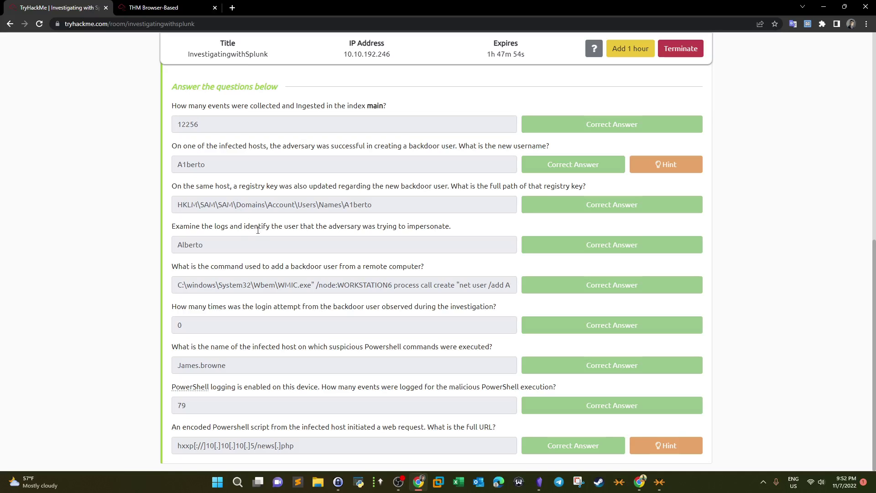
scroll(252, 234, "up", 5)
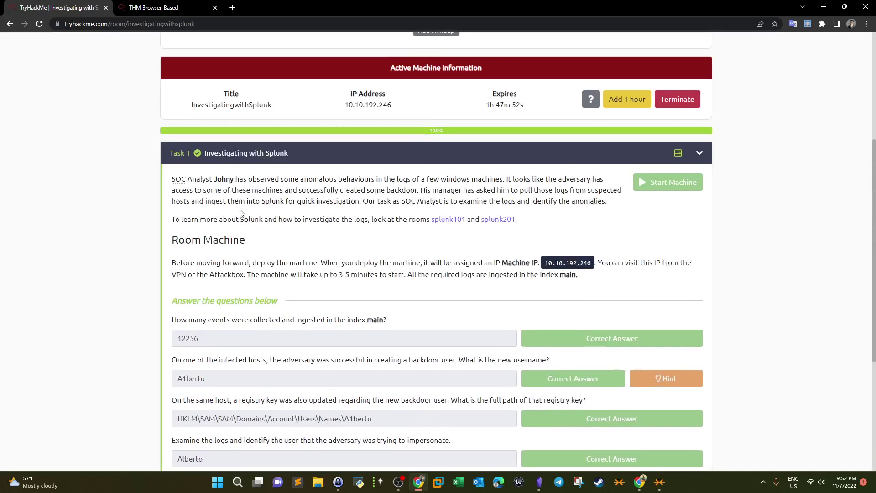
left_click_drag(216, 179, 258, 177)
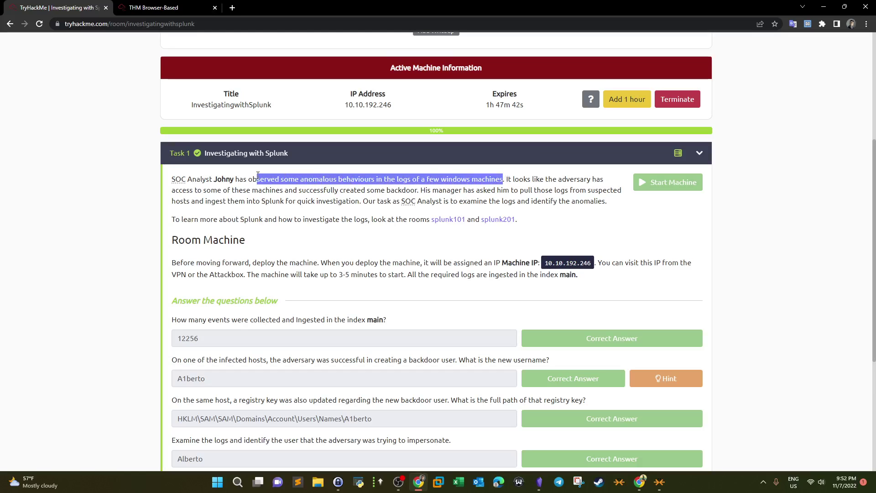
Read the description's lines about the adversary, quick Splunk investigation and examining logs
left_click(424, 235)
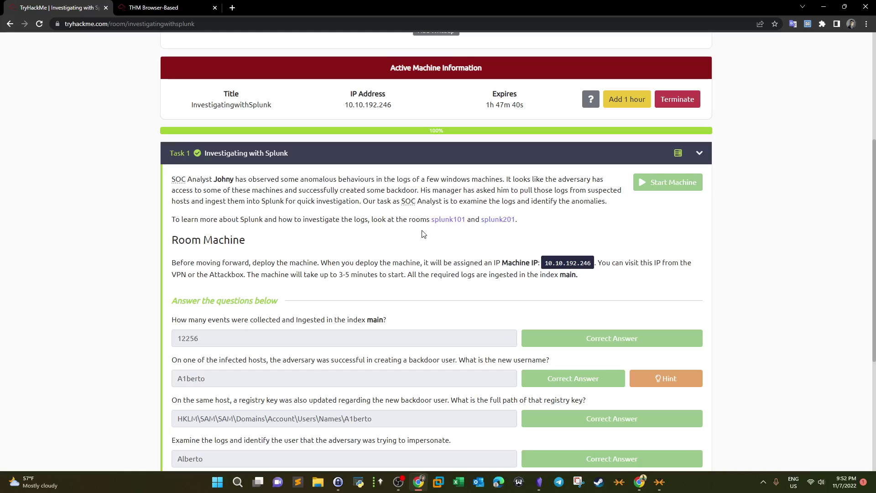
left_click_drag(532, 179, 598, 181)
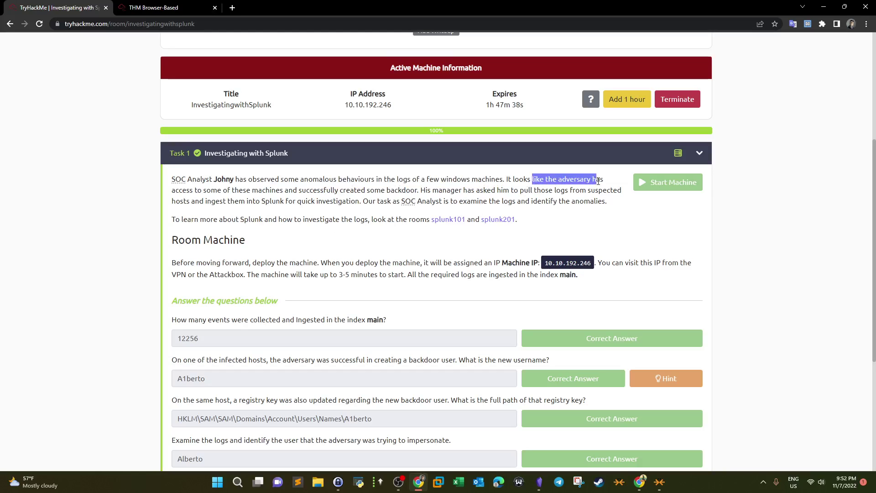
left_click_drag(186, 191, 615, 192)
double_click(425, 191)
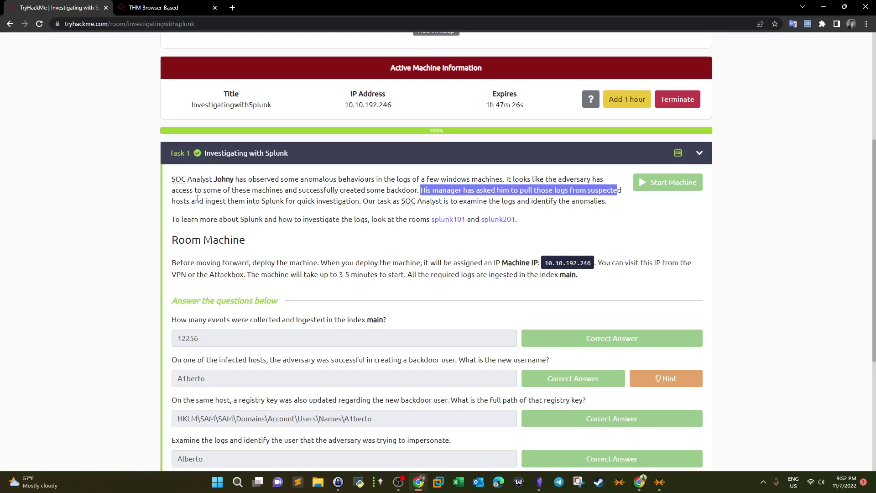
left_click_drag(246, 202, 349, 203)
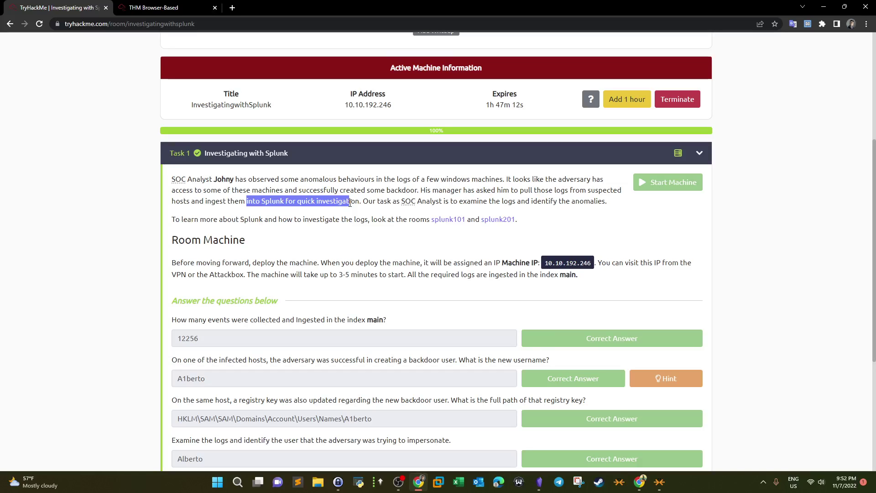
left_click(350, 202)
left_click_drag(360, 203, 297, 204)
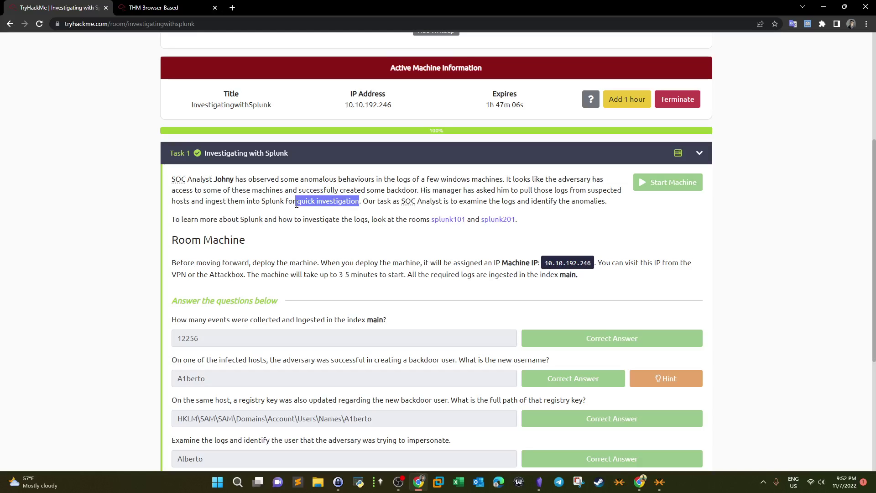
left_click_drag(450, 201, 605, 202)
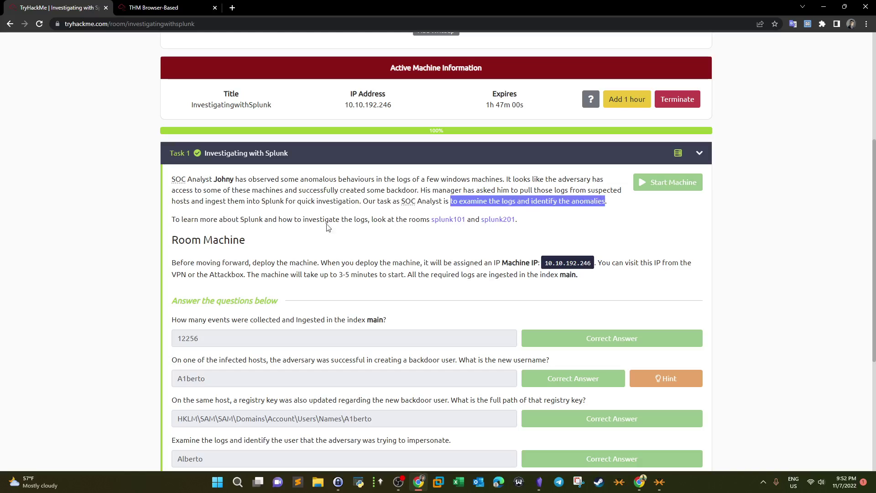
scroll(229, 242, "down", 3)
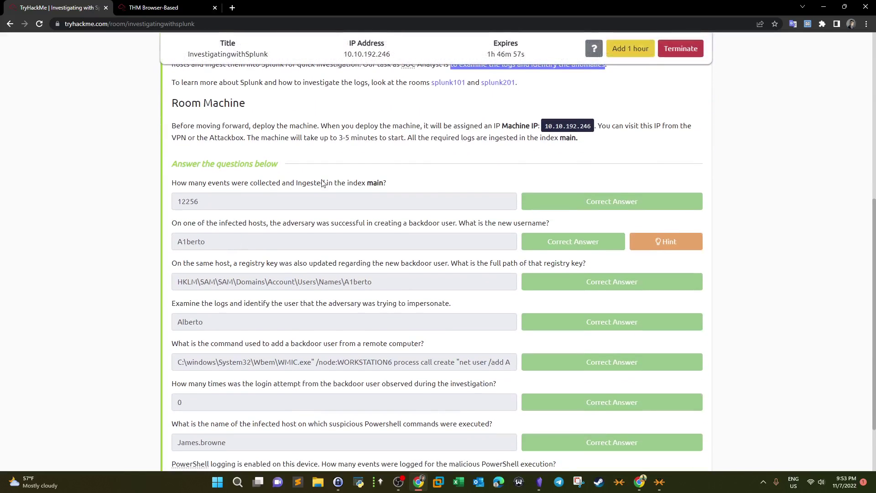
Search index="main" over All time in Splunk, listing 12,256 events
left_click(194, 5)
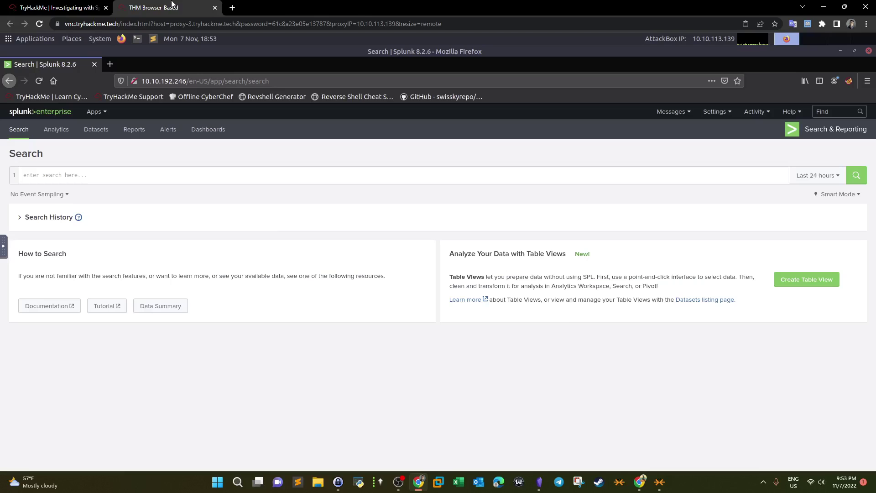
left_click(103, 175)
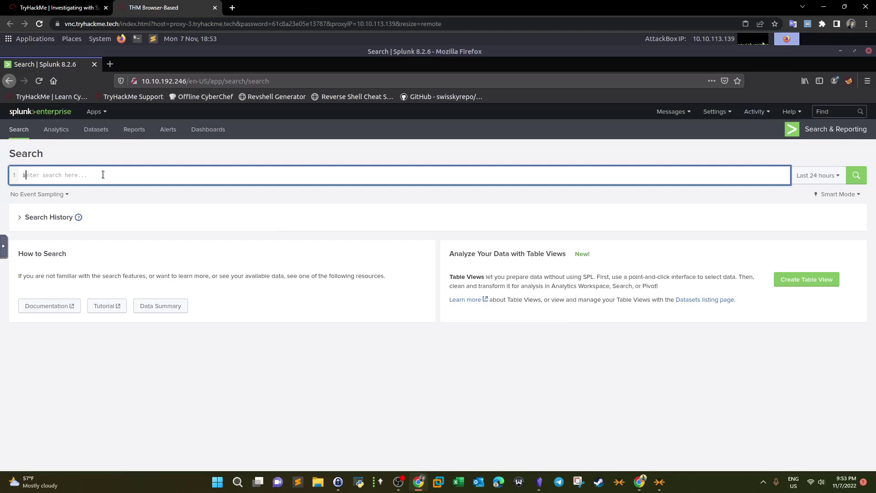
type("index=\"main\"")
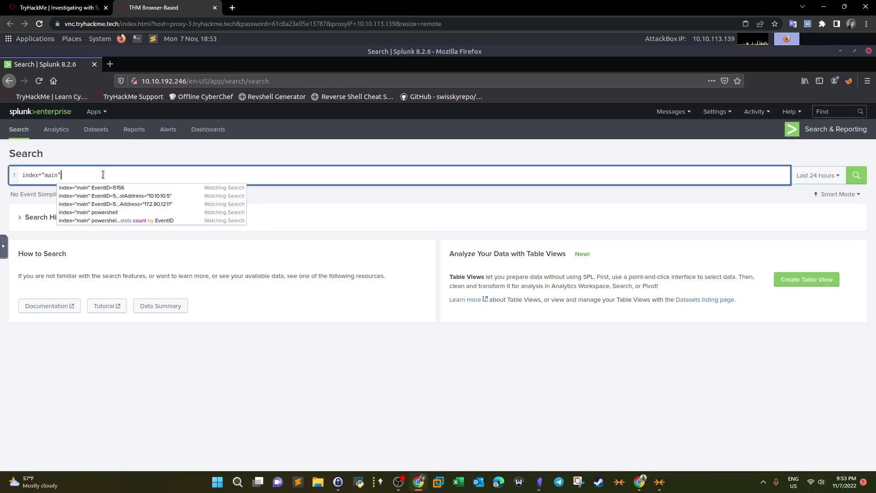
key("Return")
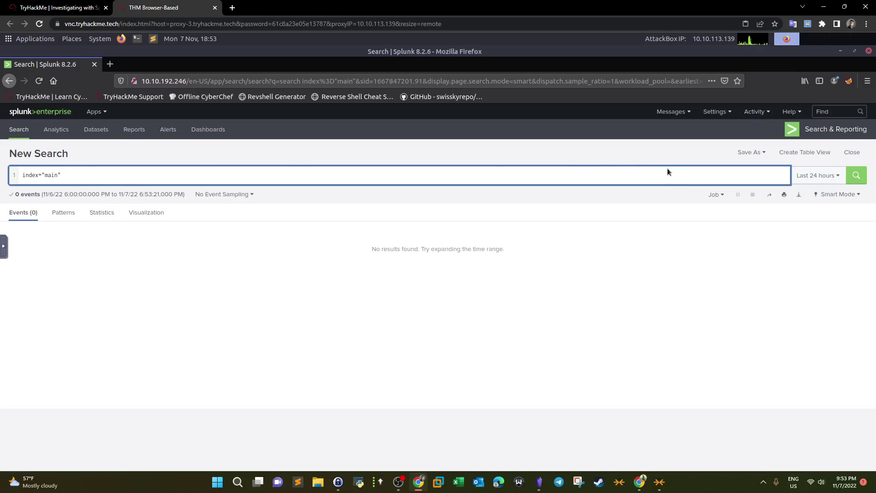
left_click(808, 176)
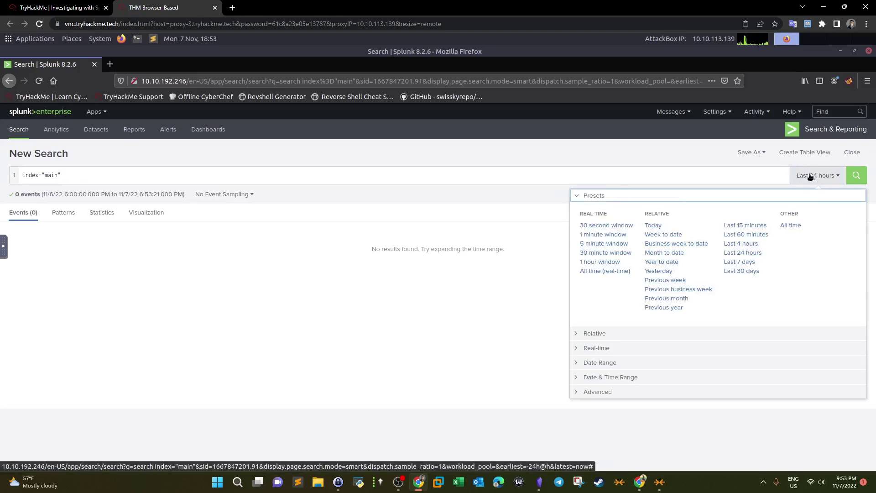
left_click(787, 225)
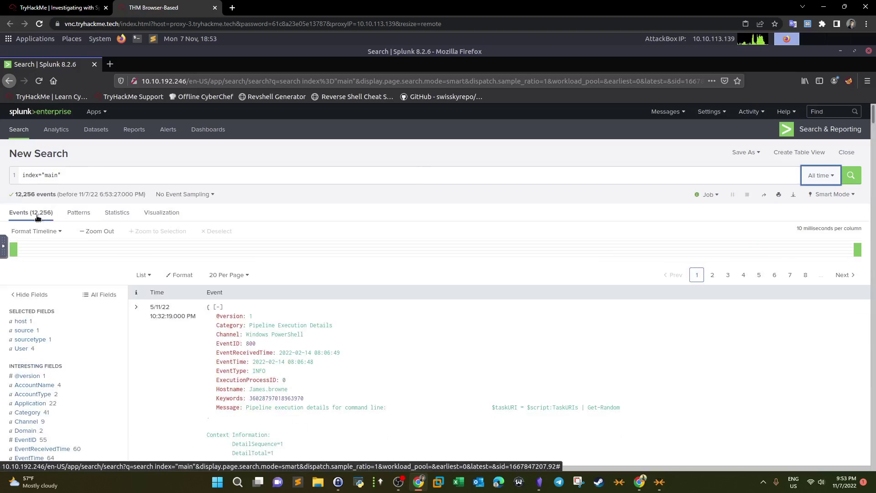
left_click(56, 3)
Check the 12256 answer and reread the backdoor-user question before returning to Splunk
left_click_drag(199, 201, 175, 201)
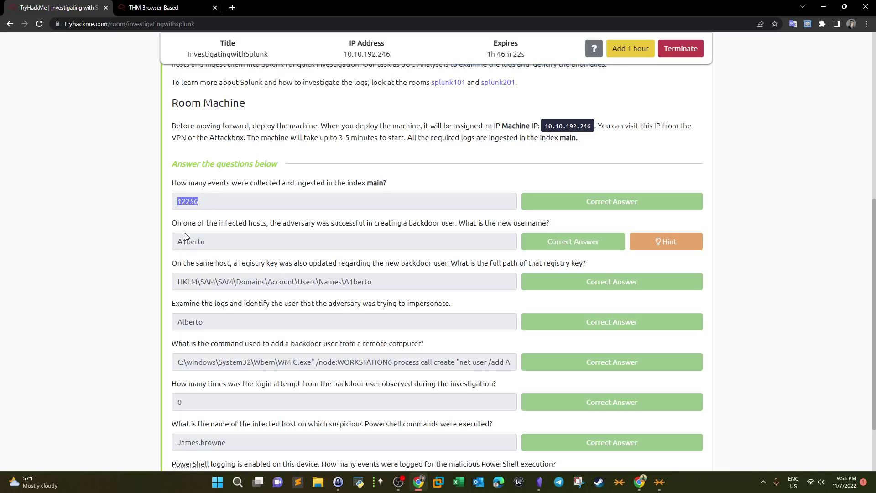
left_click_drag(177, 223, 264, 227)
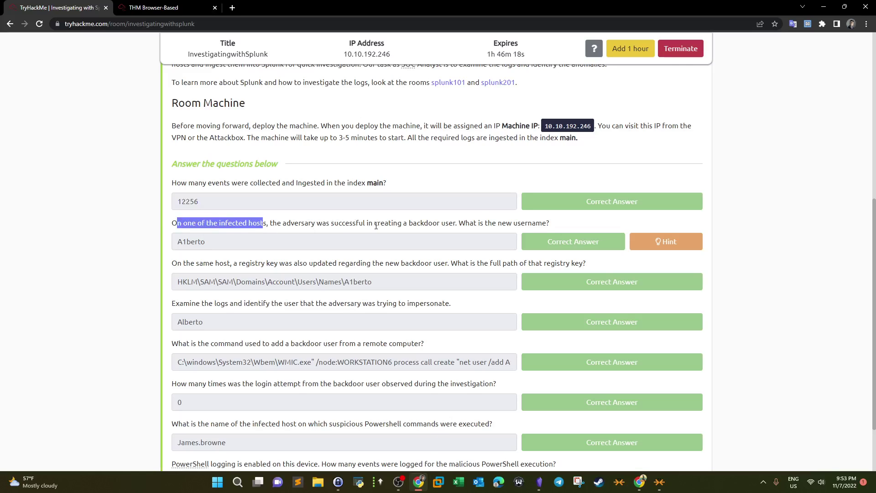
left_click_drag(455, 223, 391, 224)
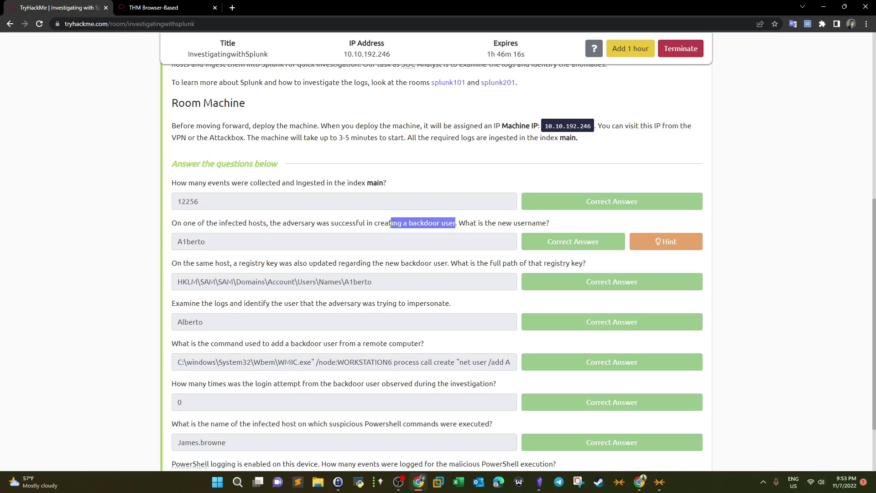
left_click_drag(549, 223, 167, 225)
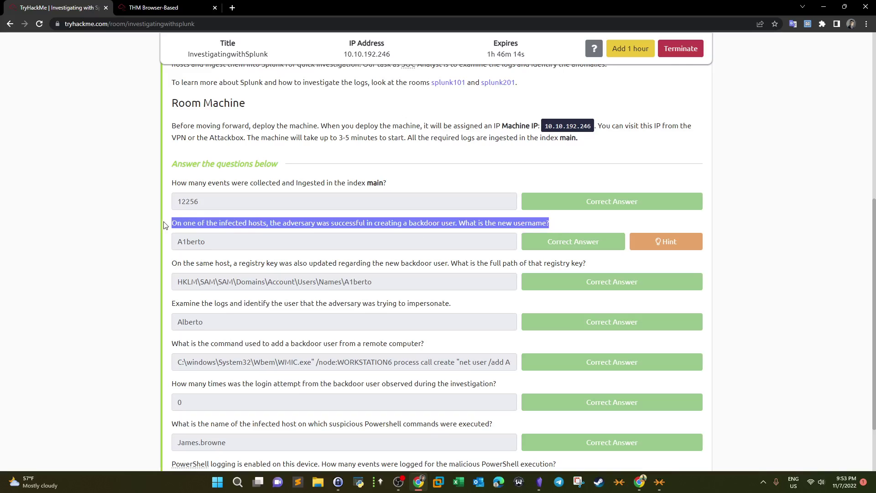
scroll(297, 240, "up", 1)
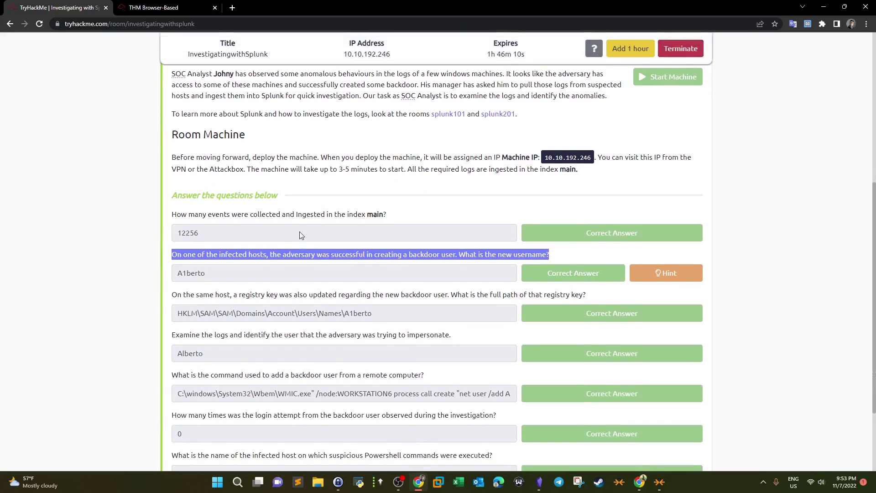
left_click(185, 4)
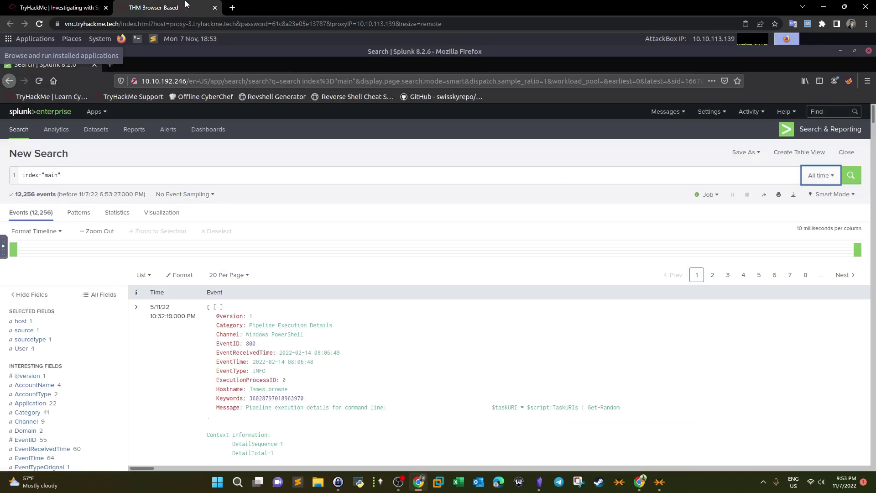
Review the EventID field's value summary for the main-index search
left_click(217, 176)
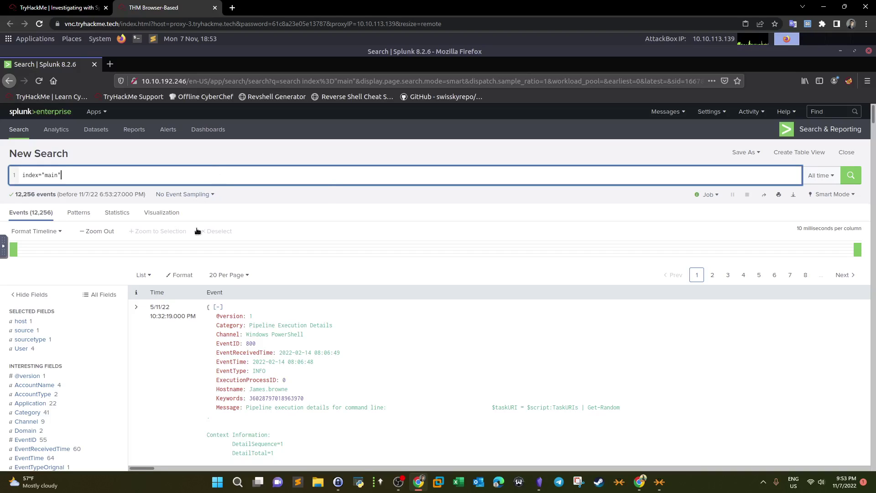
scroll(189, 213, "down", 1)
scroll(189, 213, "down", 4)
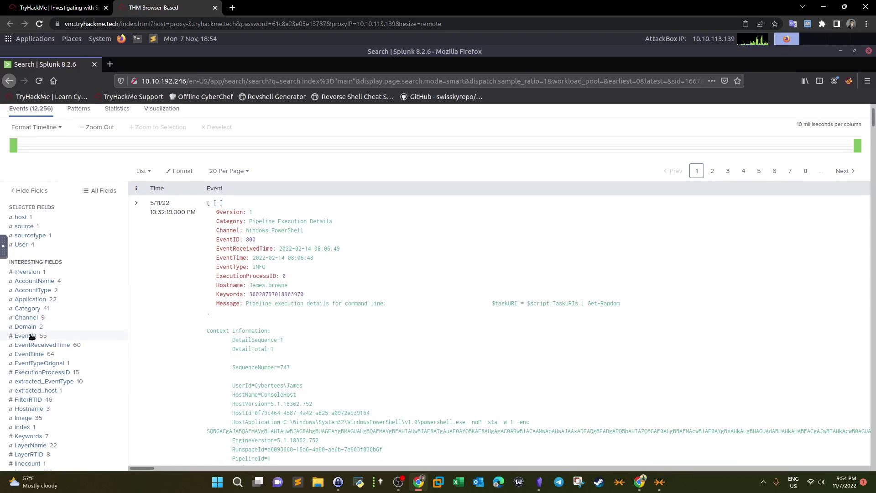
left_click(31, 337)
left_click(31, 337)
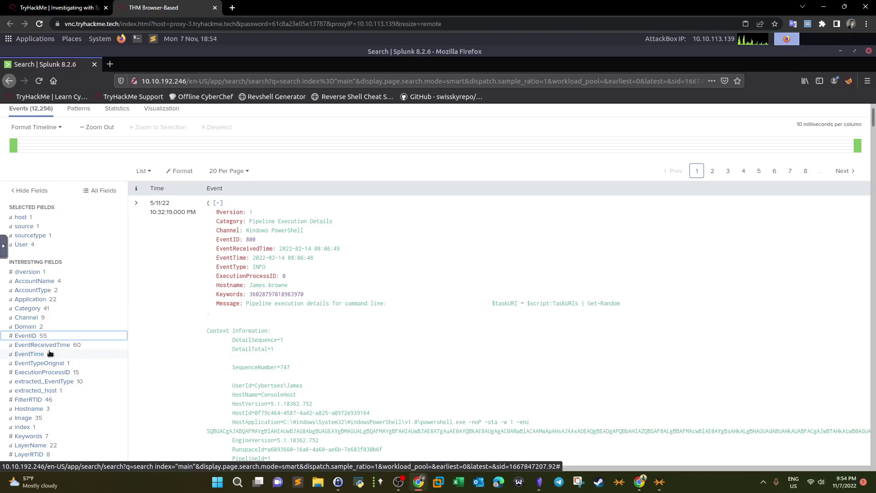
scroll(50, 354, "down", 3)
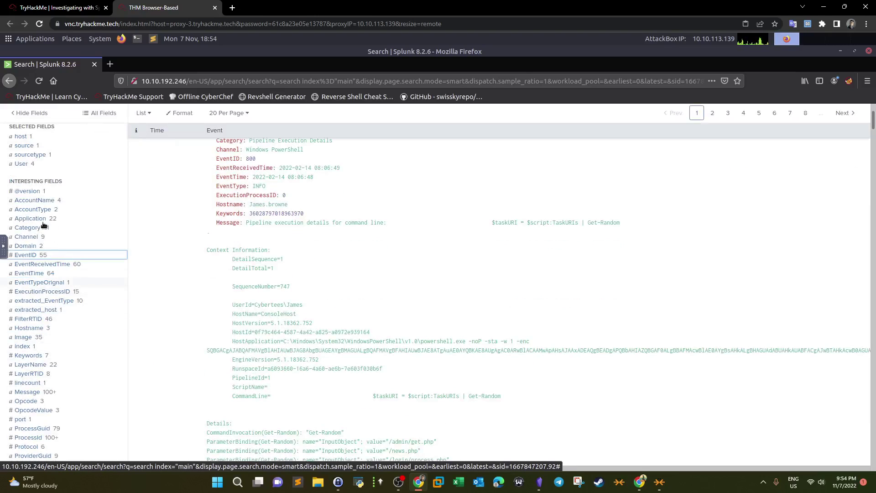
scroll(44, 276, "down", 3)
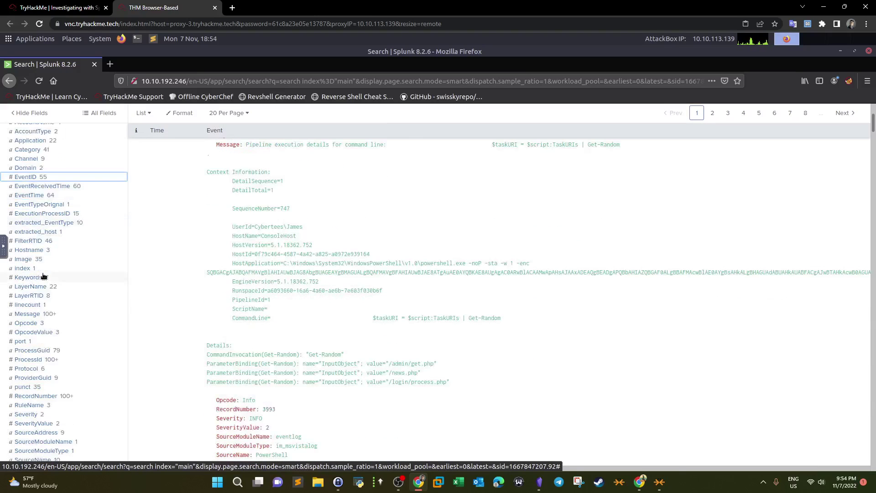
scroll(44, 276, "up", 10)
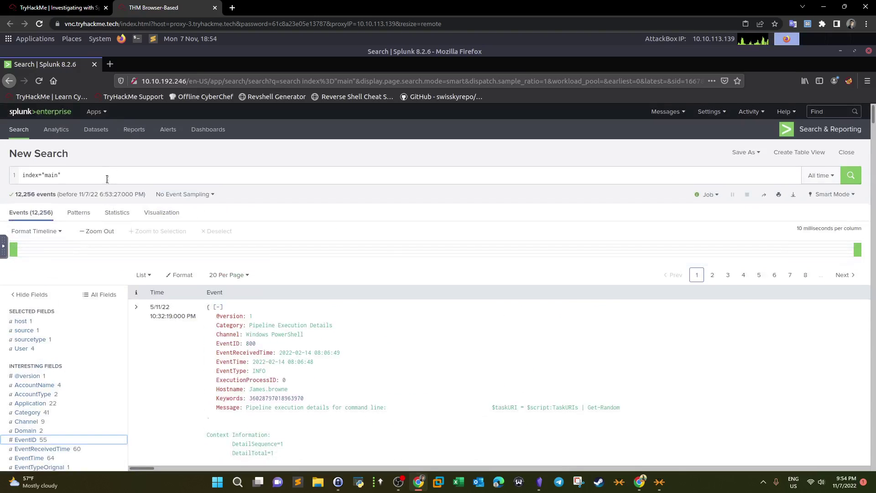
Add an EventID=4103 filter and consult the notes listing Windows event IDs
left_click(106, 175)
type("EventI")
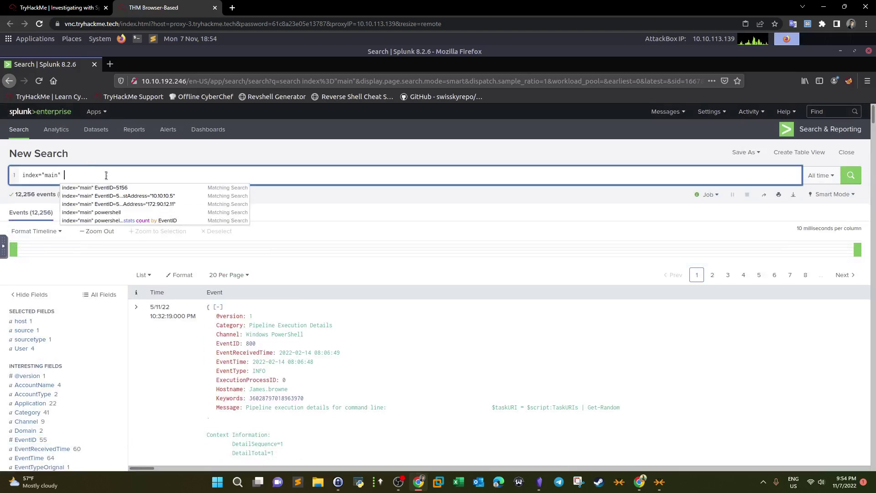
type("D")
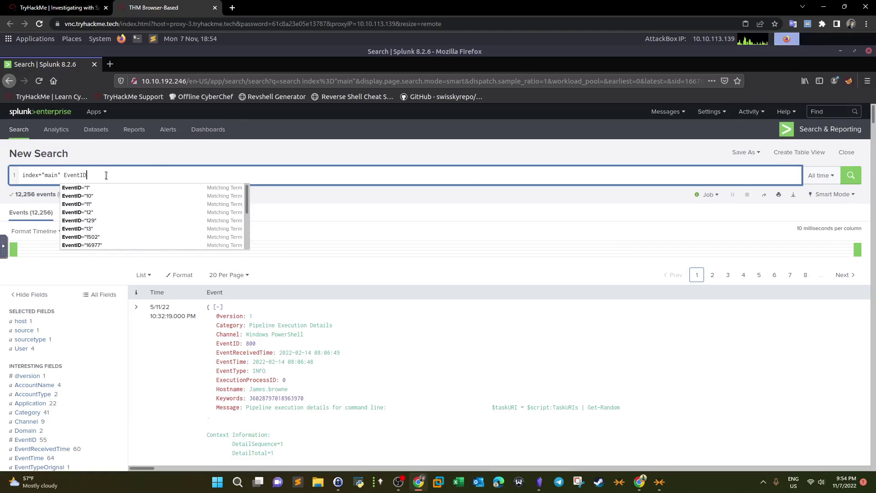
type("=")
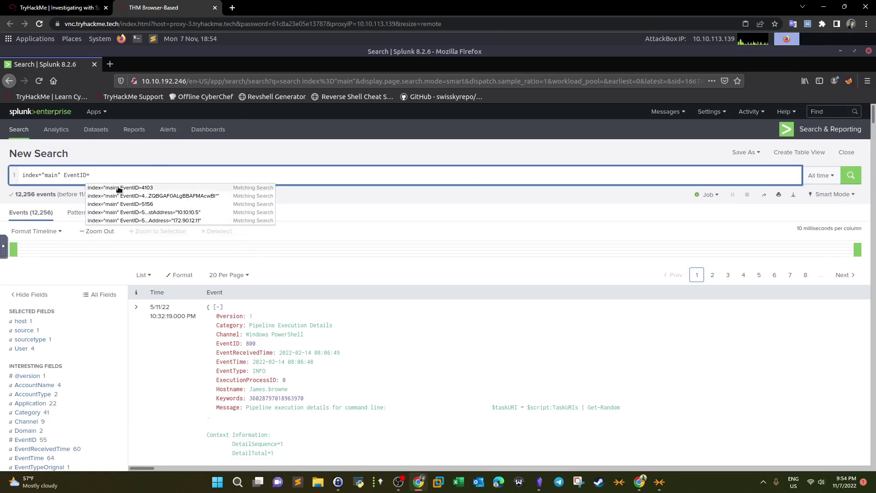
left_click(118, 187)
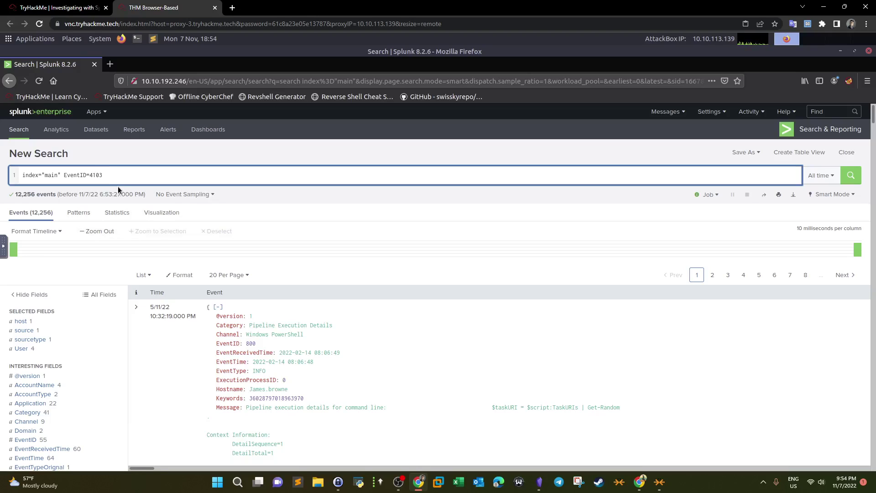
left_click(538, 481)
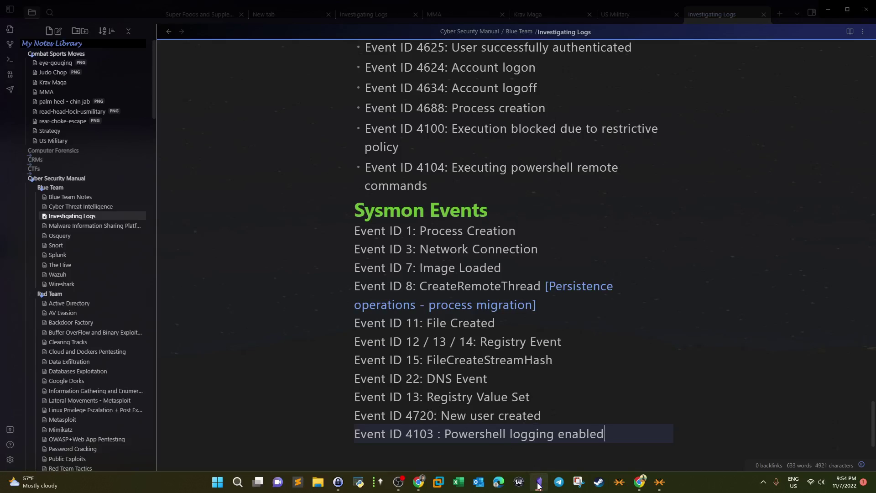
key("alt+Tab")
left_click_drag(93, 175, 108, 174)
Search EventID=4720, read the created account's name, and match it to the backdoor-username answer
type("720")
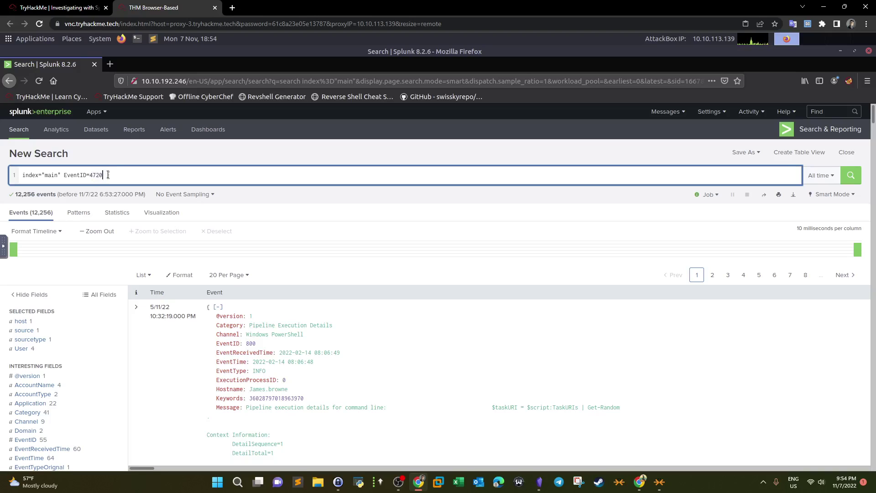
key("Return")
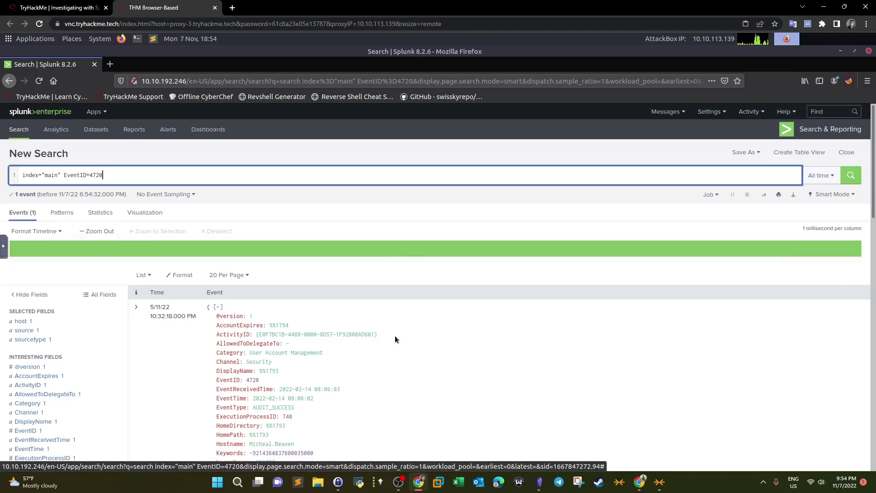
scroll(406, 330, "down", 3)
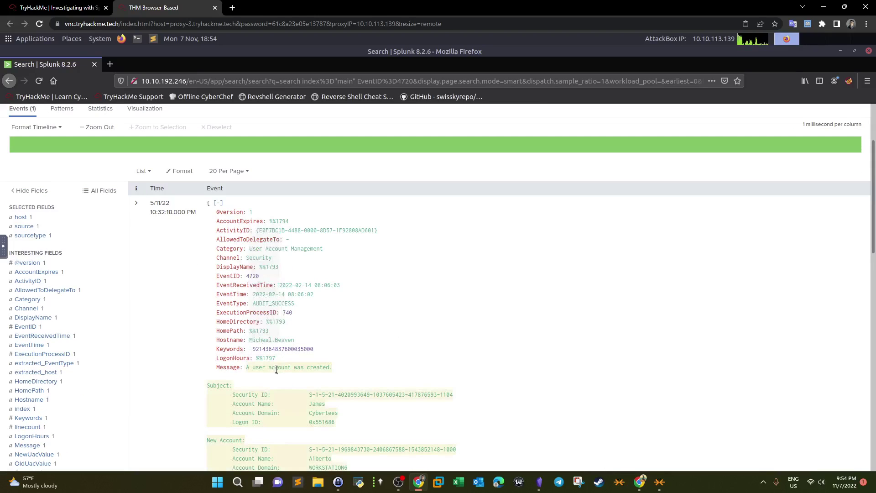
left_click_drag(346, 367, 246, 368)
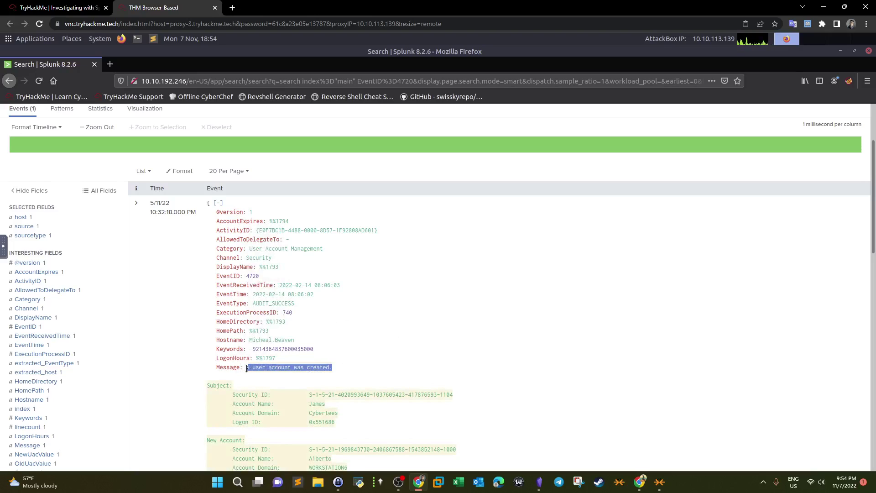
scroll(315, 287, "down", 4)
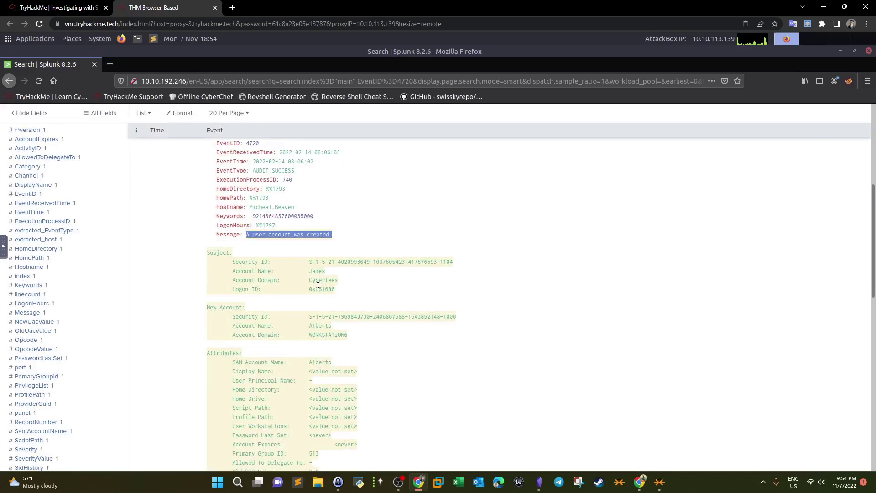
mouse_move(308, 363)
left_mouse_down()
mouse_move(331, 363)
mouse_move(311, 362)
left_mouse_up()
left_click(317, 364)
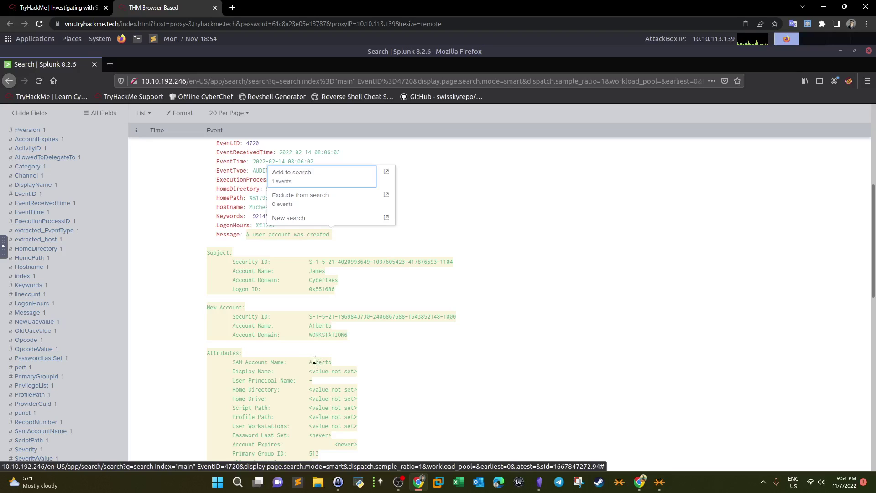
left_click_drag(314, 361, 311, 362)
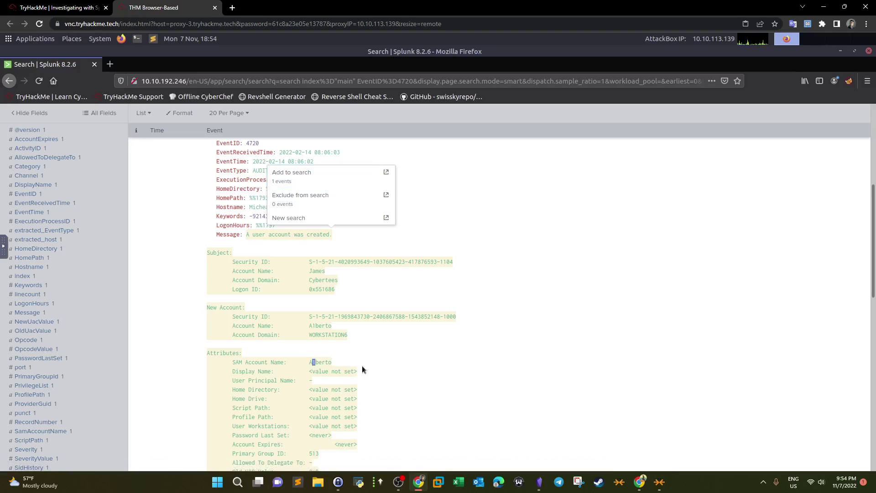
left_click(88, 4)
double_click(177, 281)
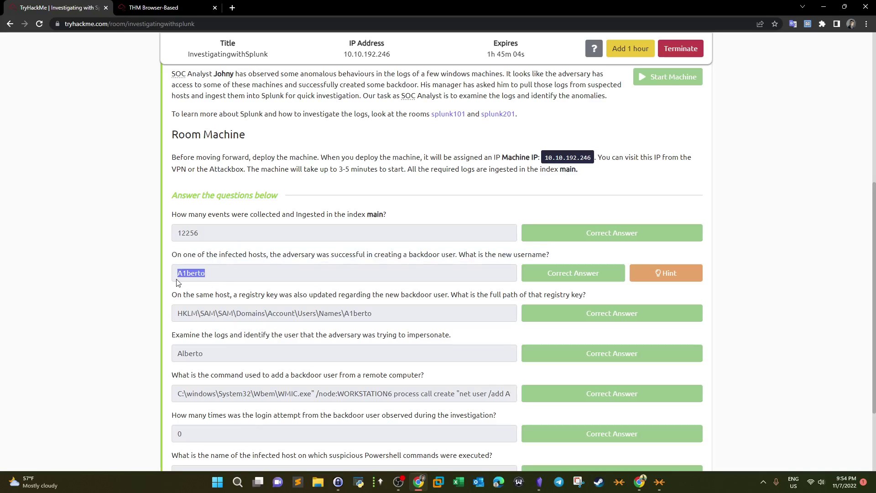
Reread the new-username question and the question about the registry key updated for the backdoor user
left_click_drag(454, 254, 533, 256)
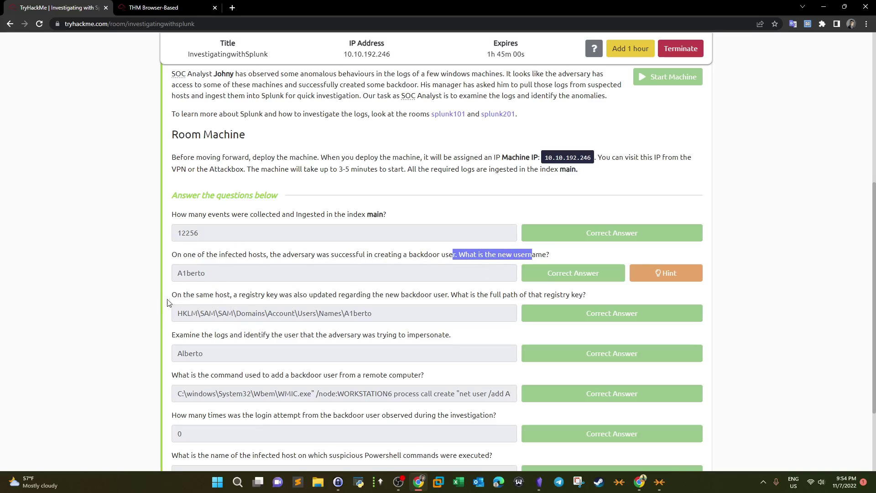
left_click_drag(169, 298, 307, 298)
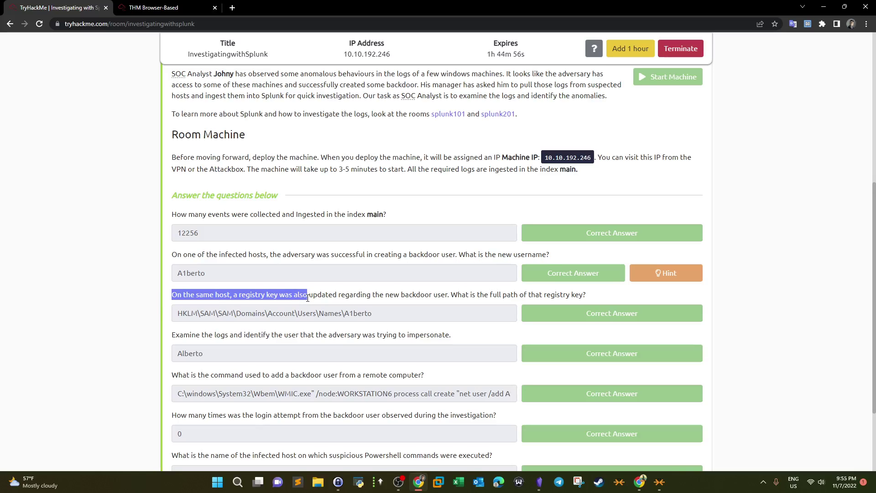
left_click_drag(307, 297, 556, 295)
Remove the EventID filter and rerun the search over the whole main index
left_click(155, 7)
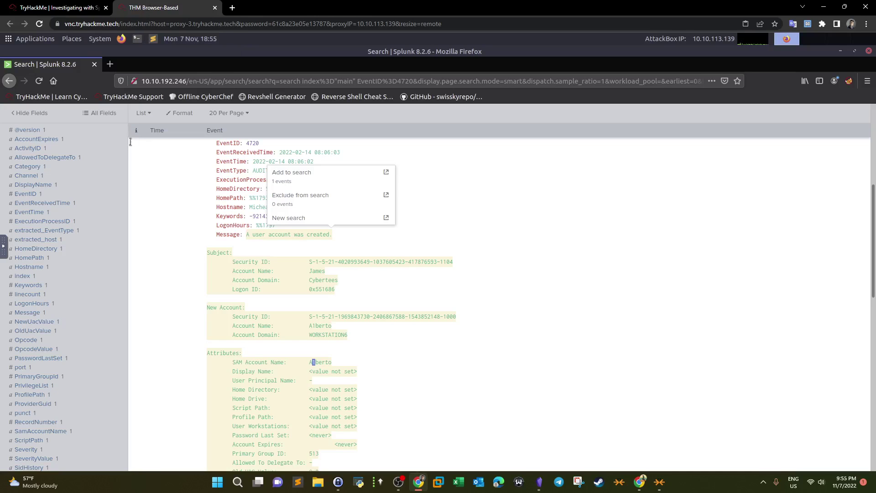
scroll(137, 169, "up", 2)
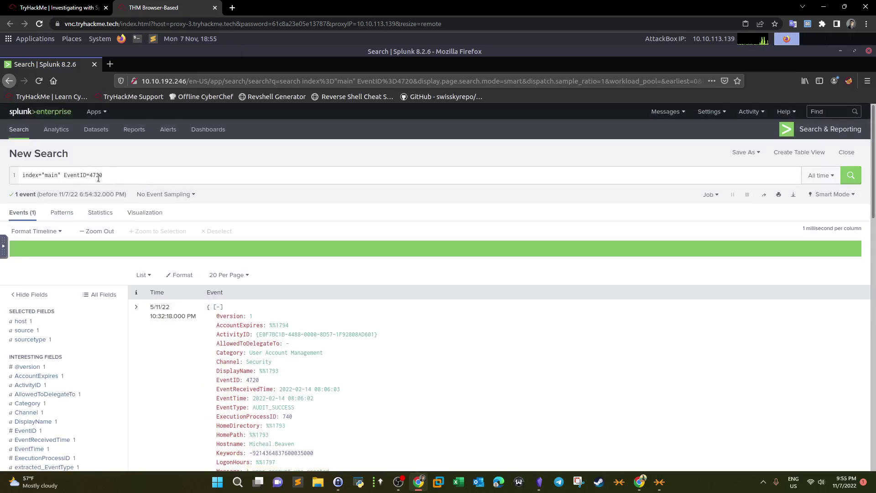
left_click_drag(64, 175, 128, 175)
key("BackSpace")
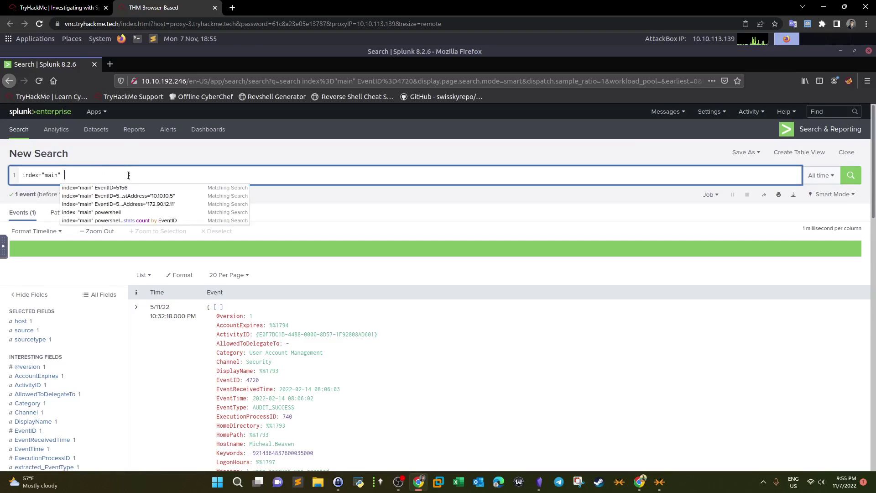
key("Return")
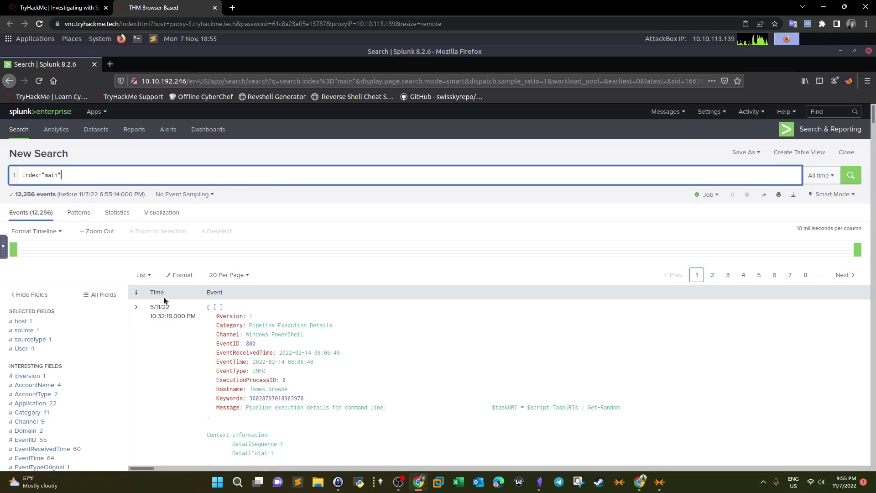
Filter to Category 'Registry object added or deleted (rule: RegistryEvent)', returning 1,496 events
scroll(116, 333, "down", 4)
scroll(117, 333, "down", 1)
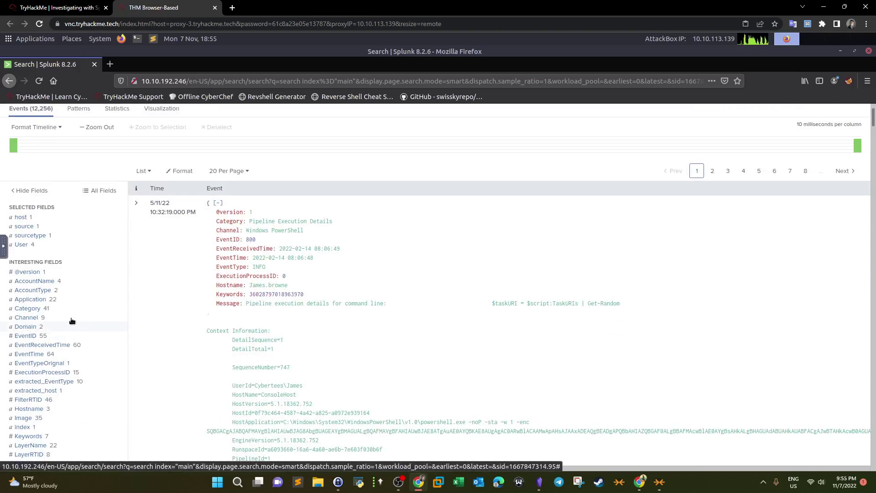
left_click(27, 310)
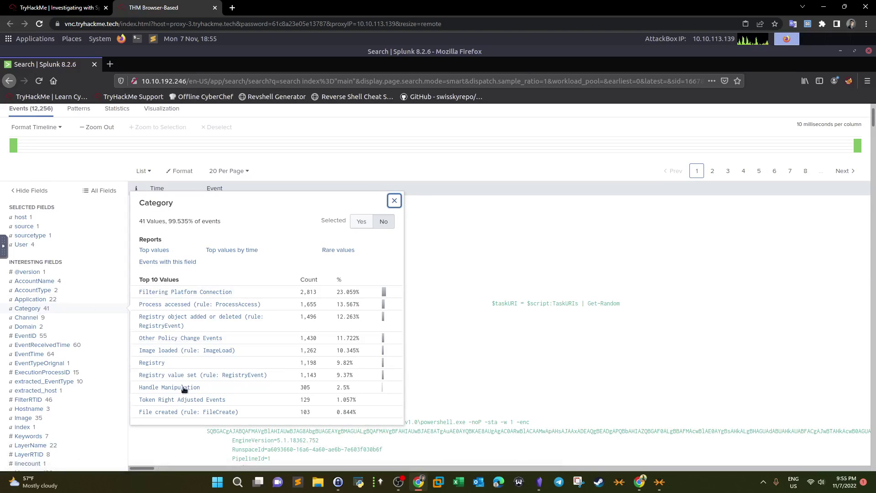
left_click(197, 322)
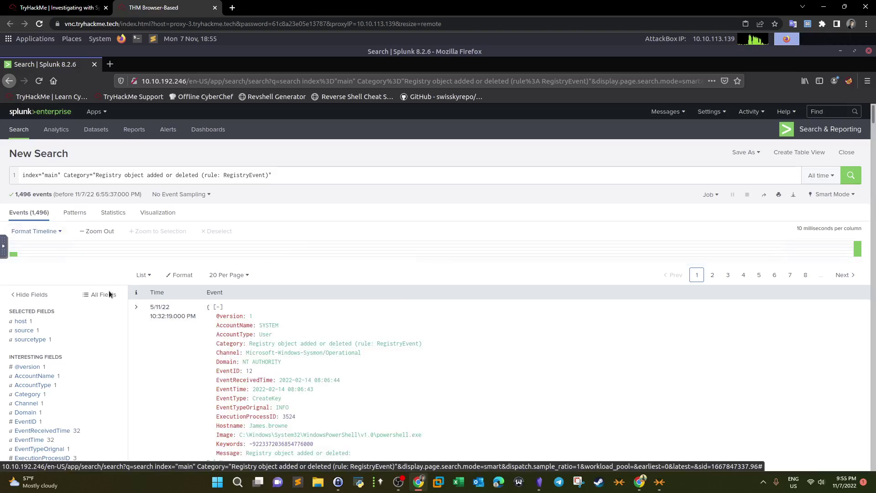
scroll(105, 322, "down", 3)
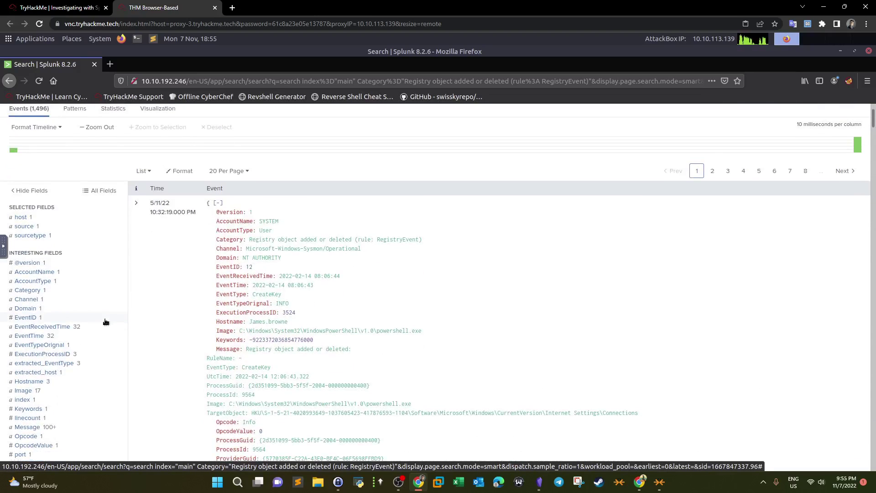
left_click(82, 7)
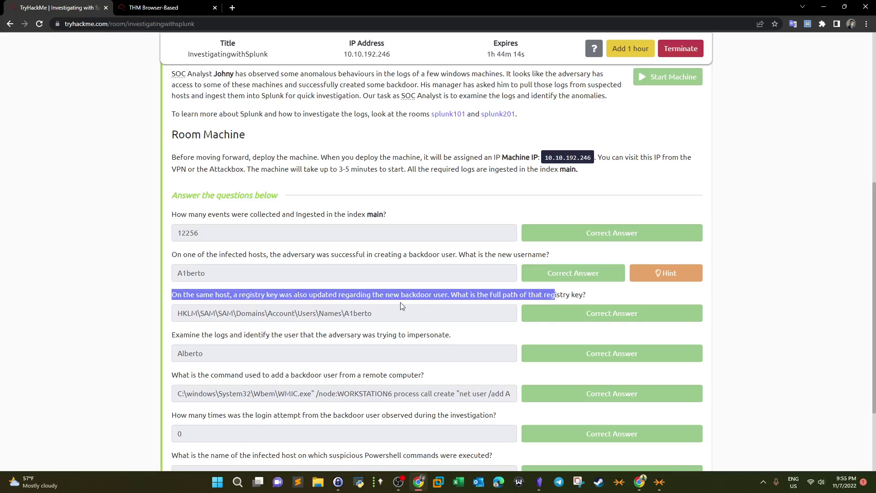
left_click(400, 302)
left_click(197, 10)
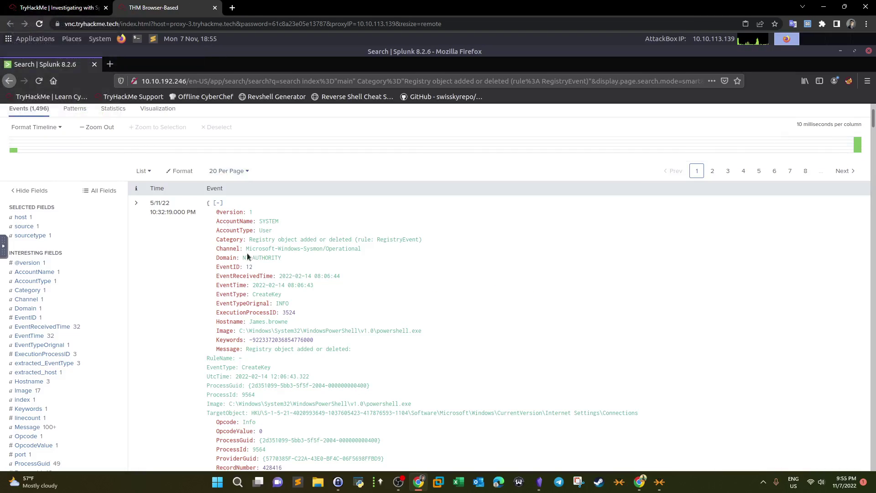
scroll(156, 130, "up", 3)
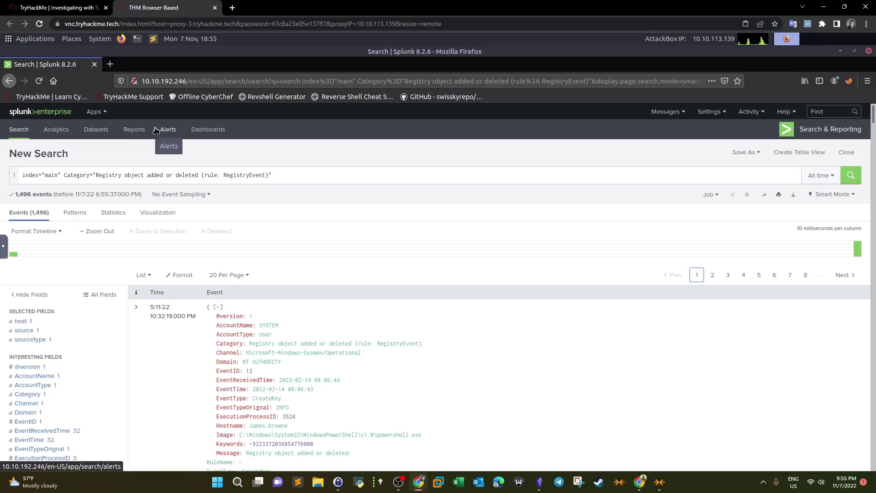
Append A1berto to the registry-event query, narrowing the results to two events
left_click(305, 180)
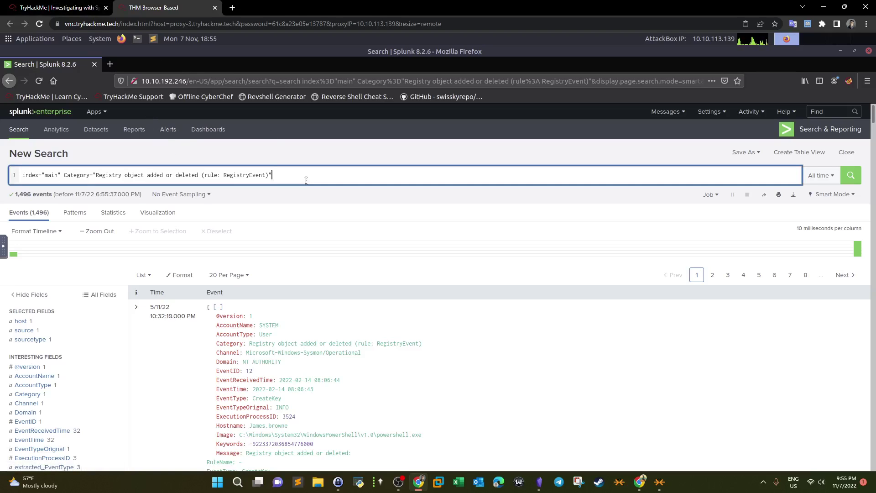
type("a")
key("BackSpace")
type("A1berto")
key("Return")
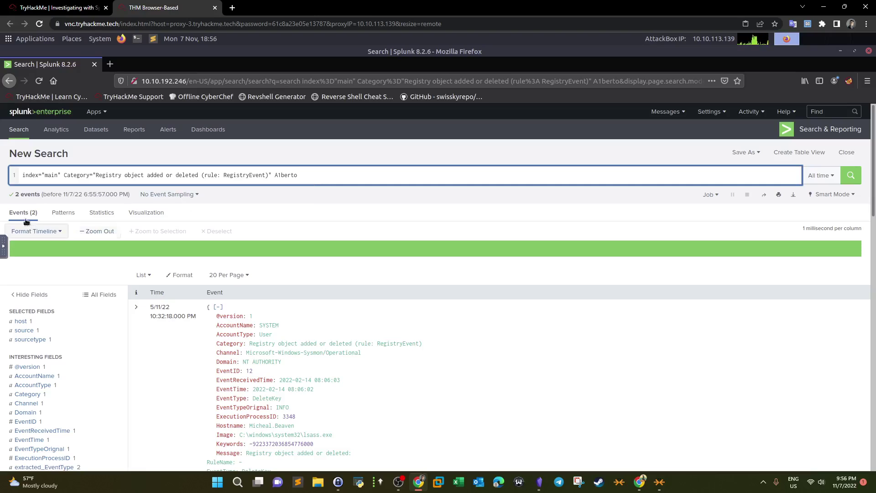
Inspect the DeleteKey and CreateKey events and pick out the backdoor user's TargetObject registry path
scroll(292, 318, "down", 3)
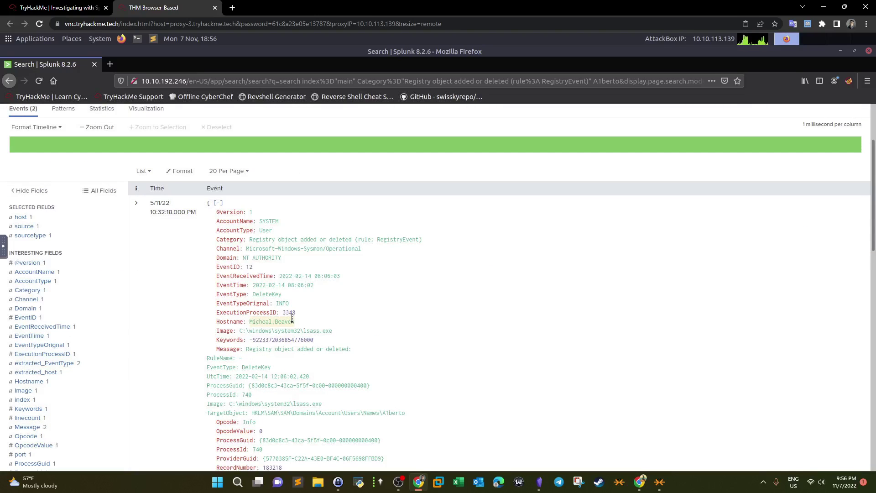
scroll(290, 321, "down", 1)
left_click_drag(246, 297, 404, 360)
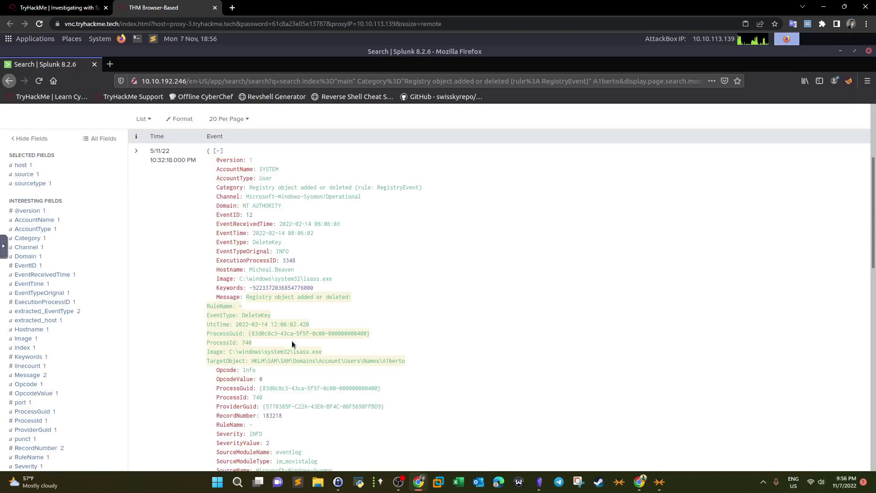
left_click(210, 349)
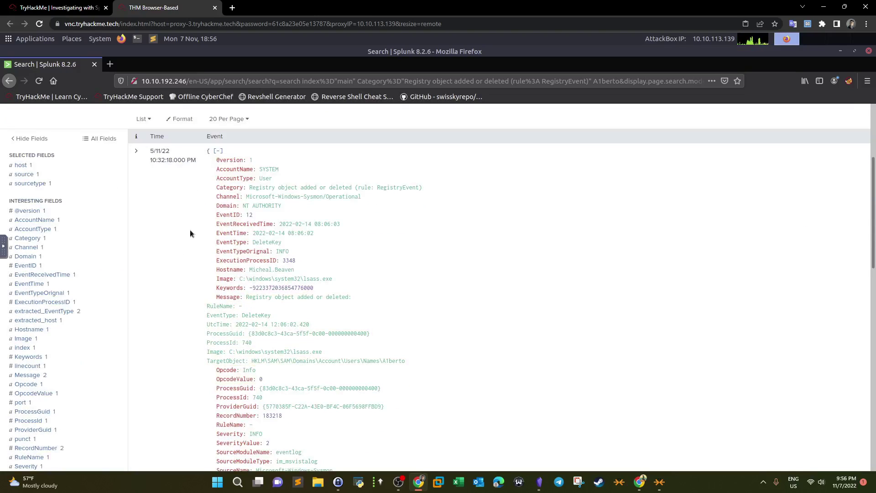
double_click(275, 243)
left_click_drag(404, 360, 271, 359)
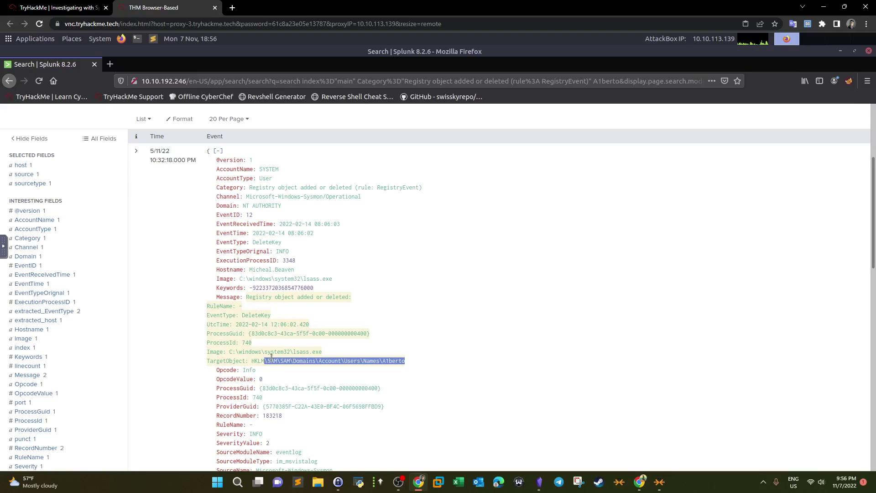
scroll(271, 358, "down", 8)
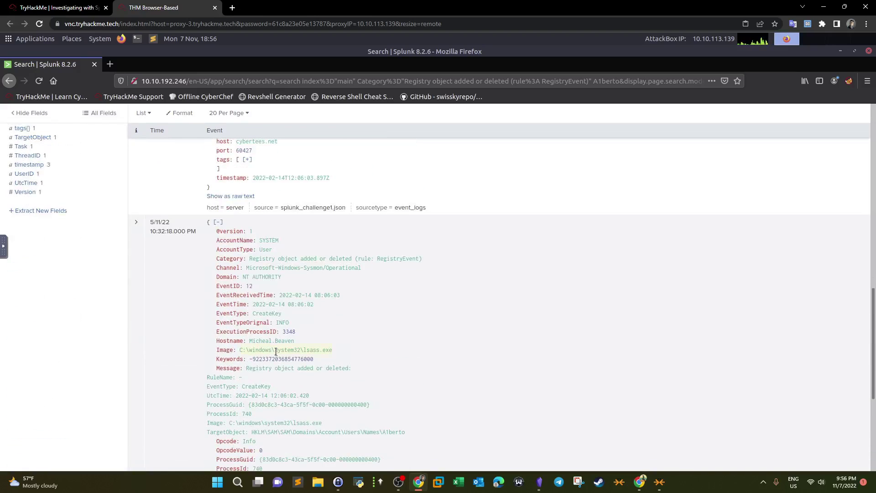
left_click_drag(282, 314, 251, 313)
scroll(354, 315, "up", 3)
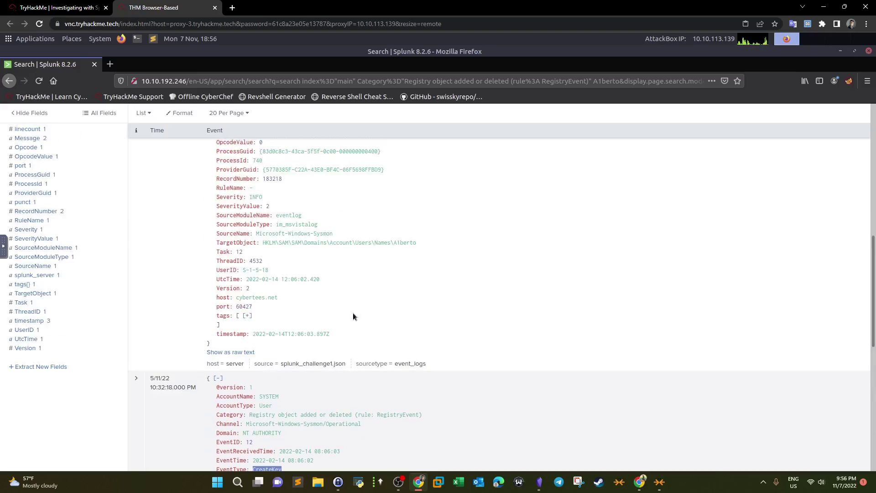
scroll(353, 316, "up", 3)
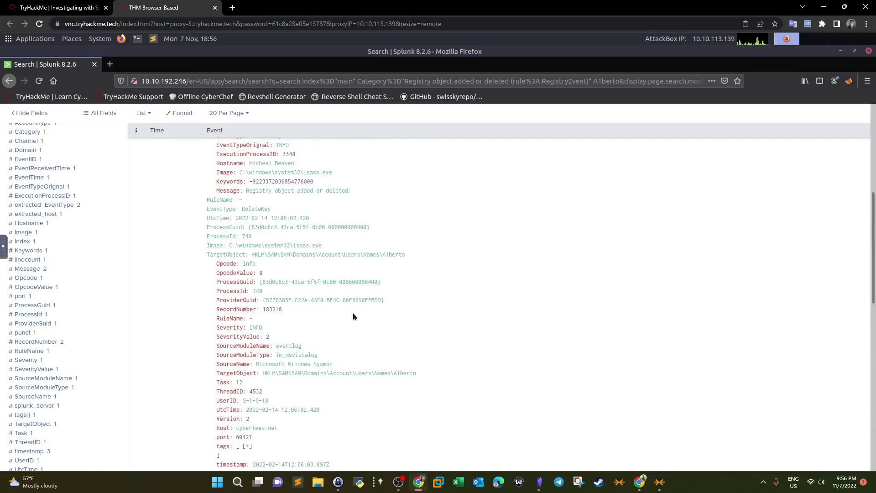
scroll(353, 316, "up", 5)
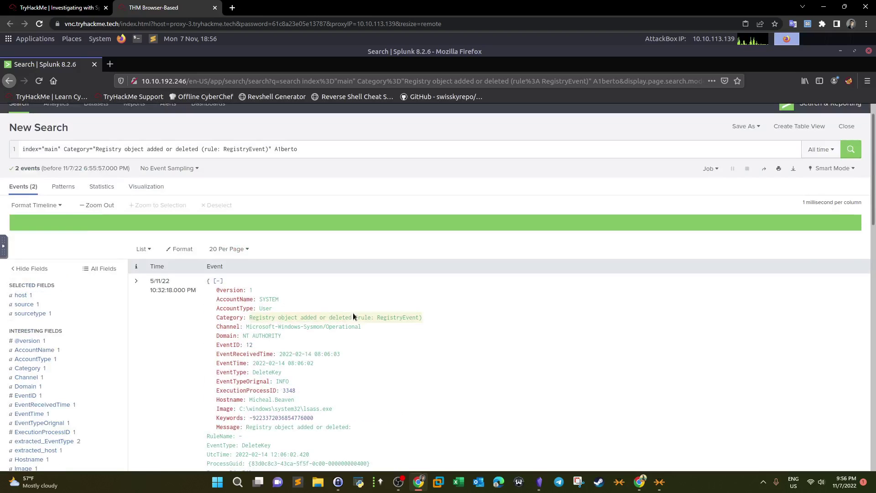
scroll(353, 315, "down", 2)
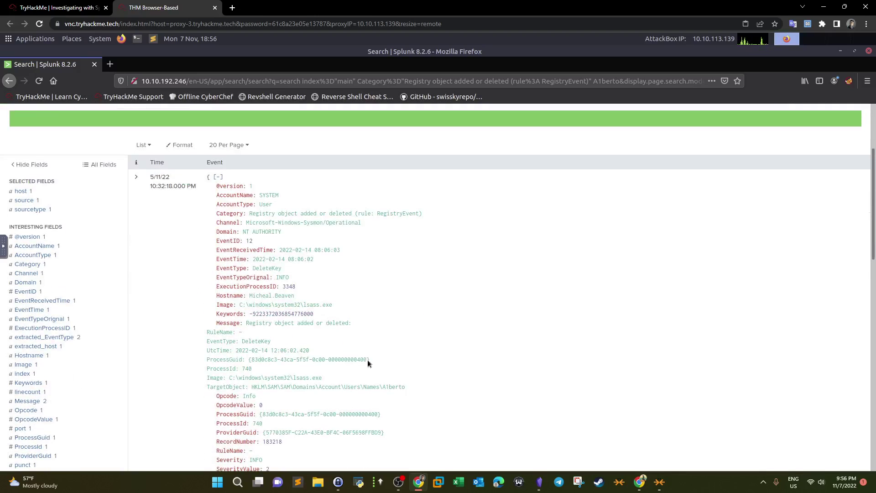
left_click_drag(405, 387, 251, 386)
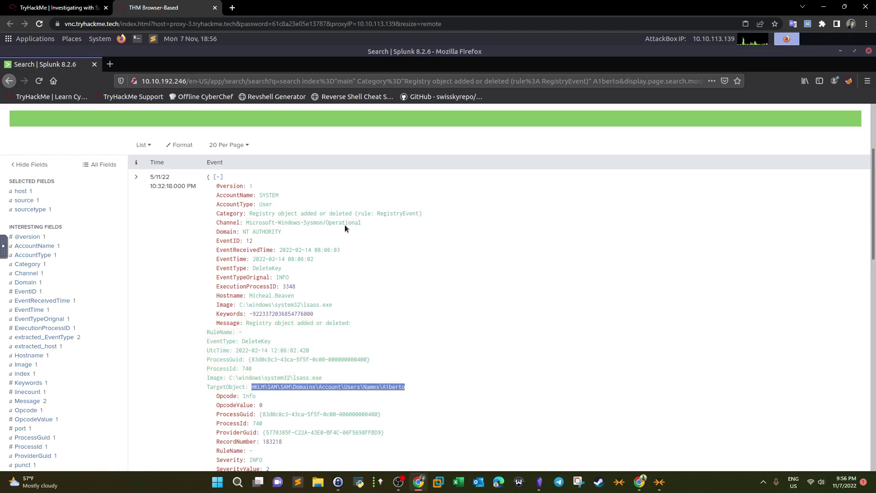
left_click(71, 4)
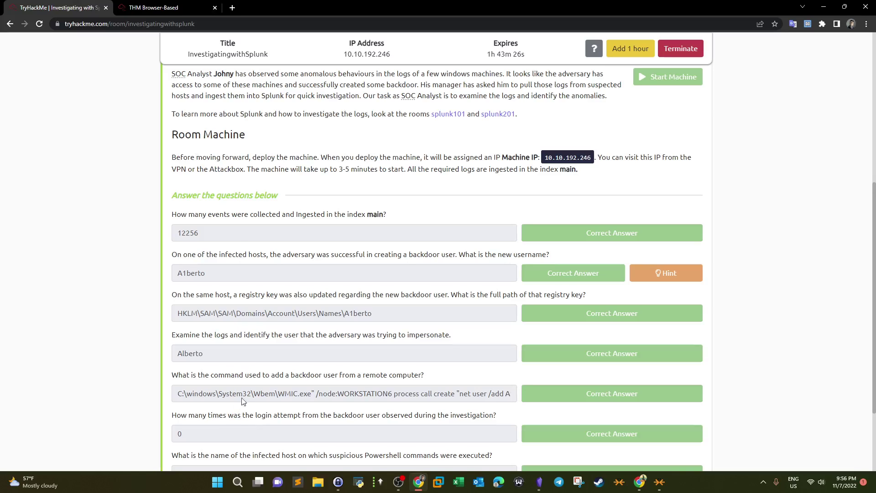
Compare the submitted registry key answer with the logged path, then return to Splunk
left_click_drag(382, 310, 137, 316)
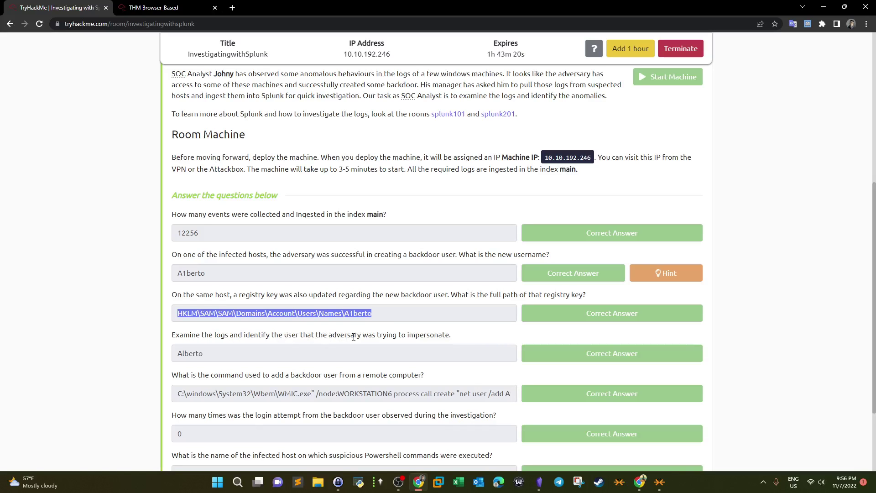
left_click(153, 7)
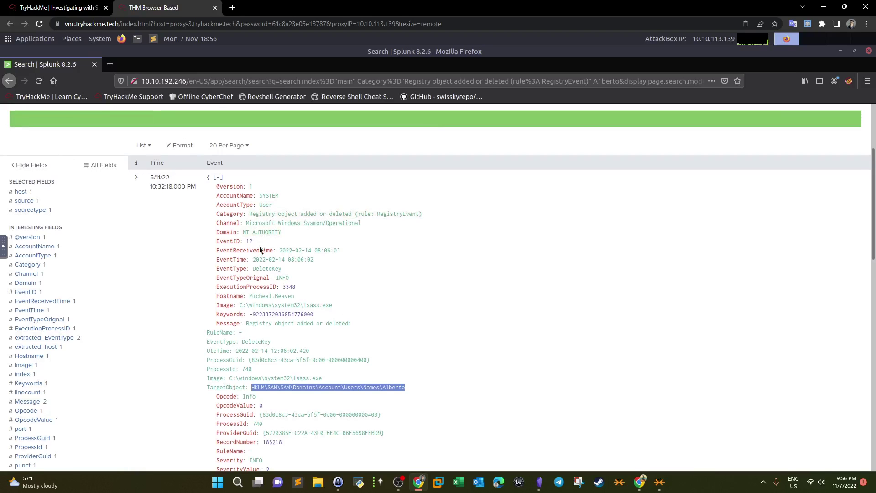
Strip the category and A1berto filters, rerunning index="main" over all 12,256 events
scroll(259, 249, "up", 2)
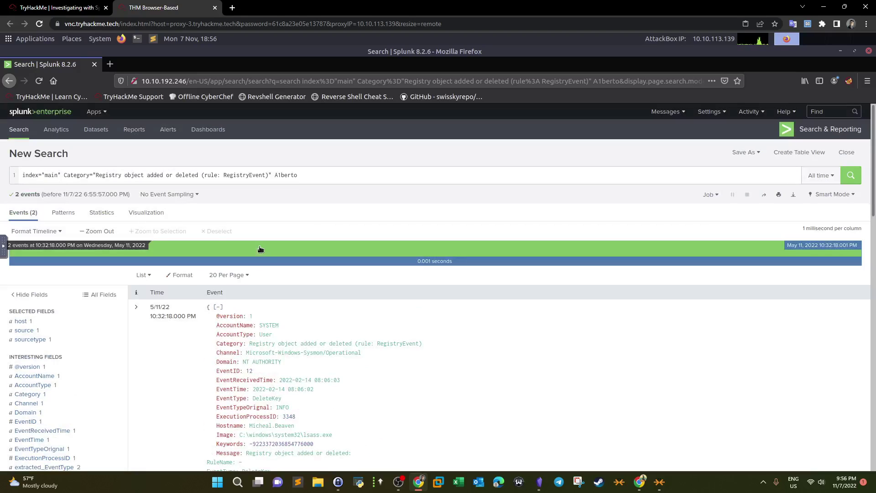
left_click(279, 175)
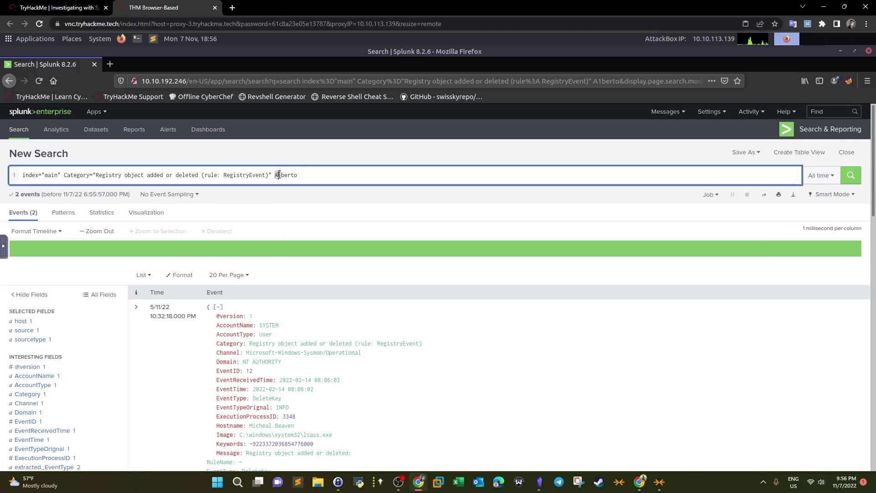
left_click_drag(279, 174, 310, 174)
left_click(315, 174)
double_click(287, 174)
left_click_drag(313, 174, 61, 175)
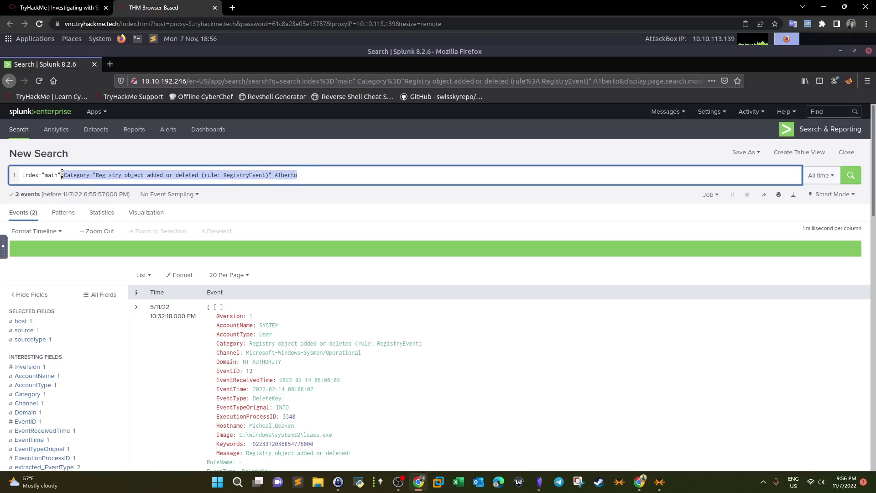
key("BackSpace")
key("Return")
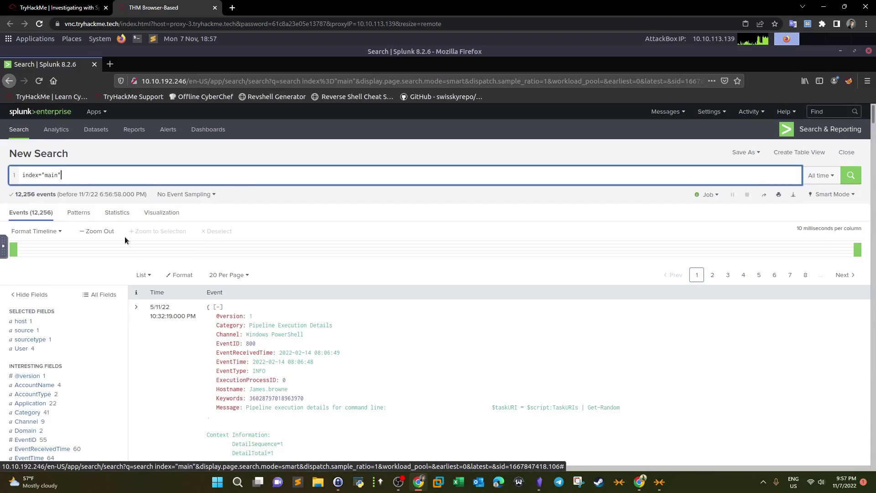
Review the User field values, including Cybertees\Alberto, against the impersonated-user answer
scroll(124, 237, "down", 2)
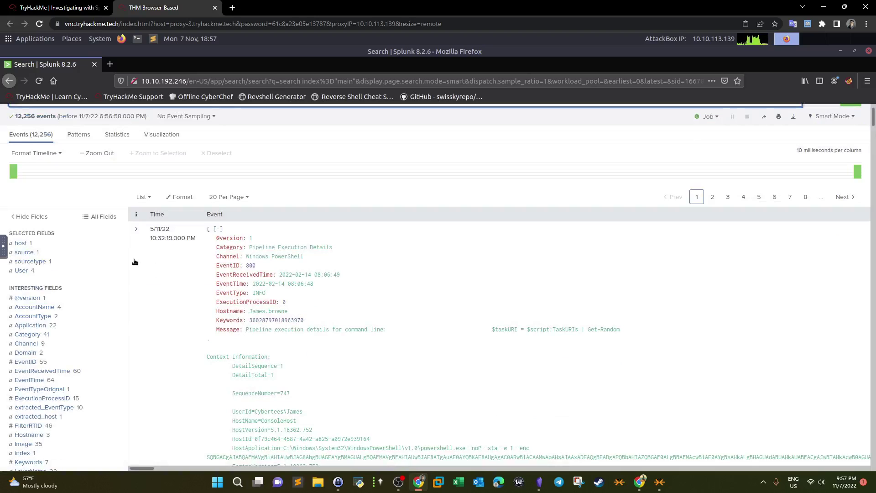
left_click(23, 271)
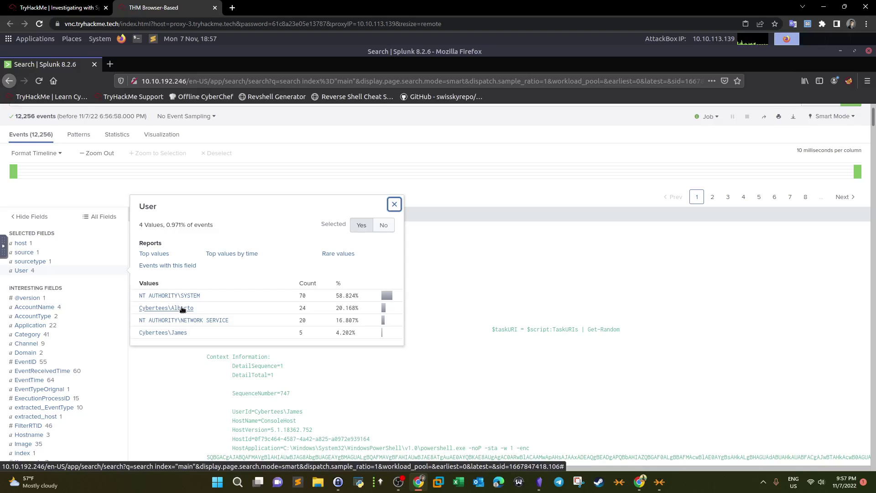
left_click(59, 8)
left_click_drag(345, 314, 353, 314)
double_click(212, 359)
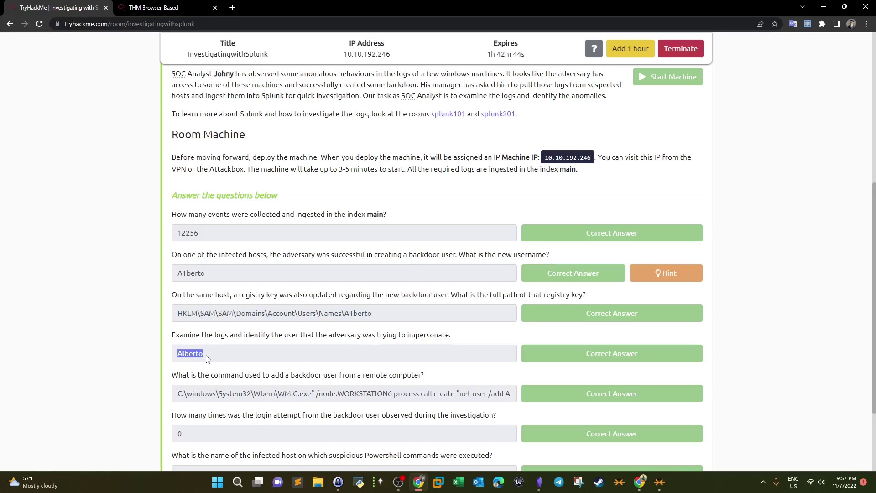
Compare the A1berto registry-key spelling with the Alberto impersonated-user answer and the command answer
left_click(215, 353)
left_click_drag(341, 315, 372, 317)
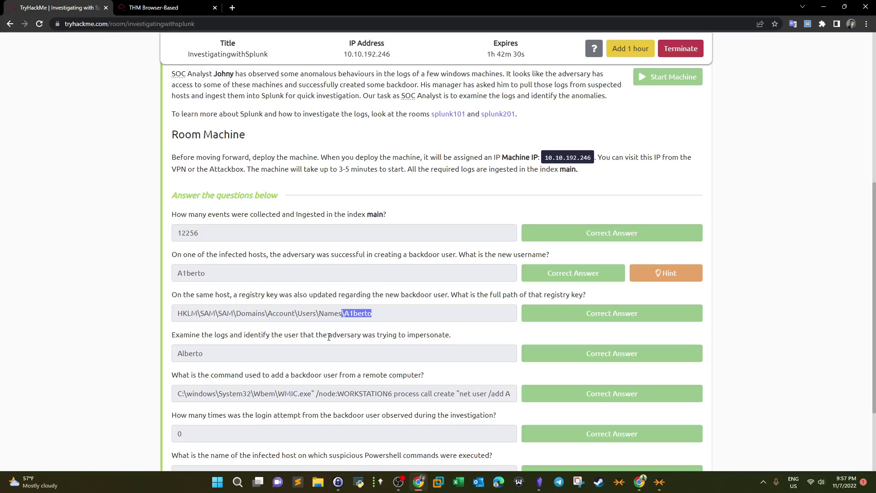
left_click_drag(216, 351, 165, 358)
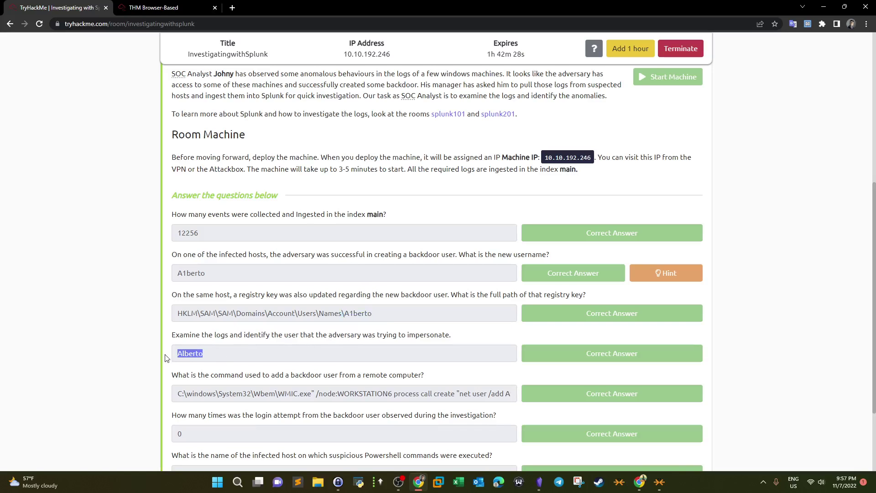
scroll(166, 358, "down", 2)
left_click(182, 286)
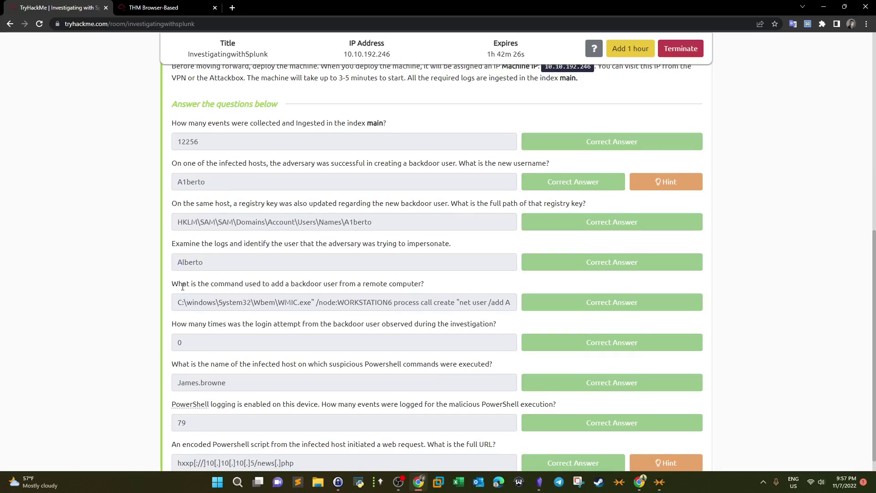
left_click_drag(182, 286, 157, 300)
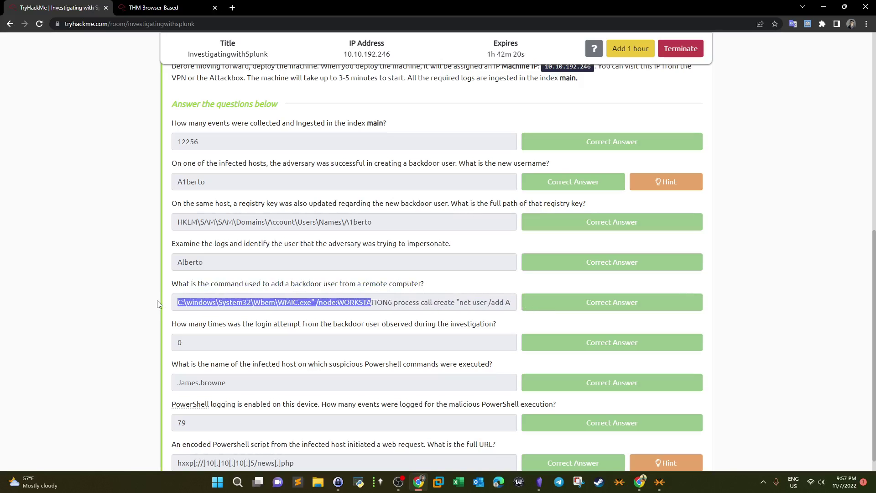
left_click(252, 292)
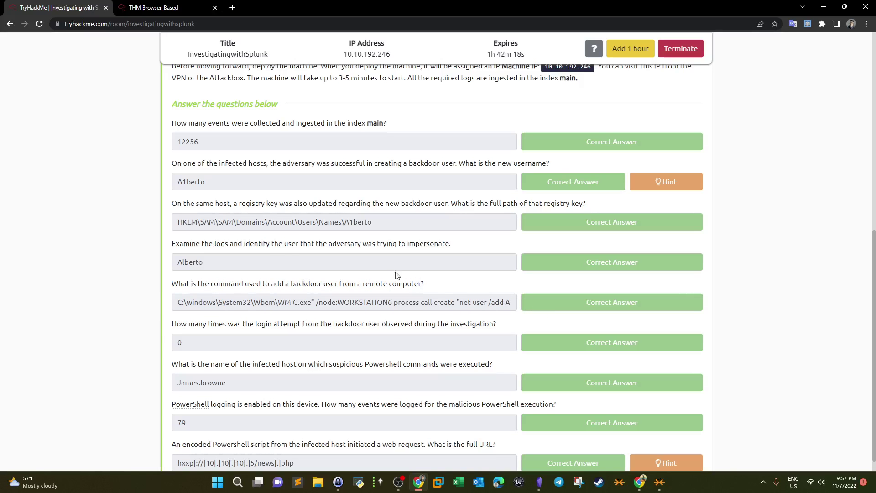
scroll(256, 245, "up", 5)
scroll(376, 303, "down", 3)
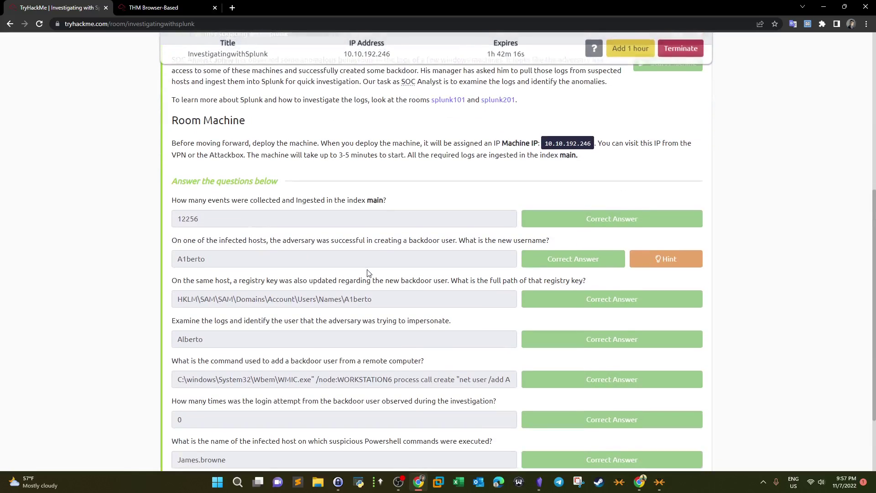
Reread the remote-command question and the WMIC backdoor command answer, then return to Splunk
left_click_drag(343, 301, 346, 304)
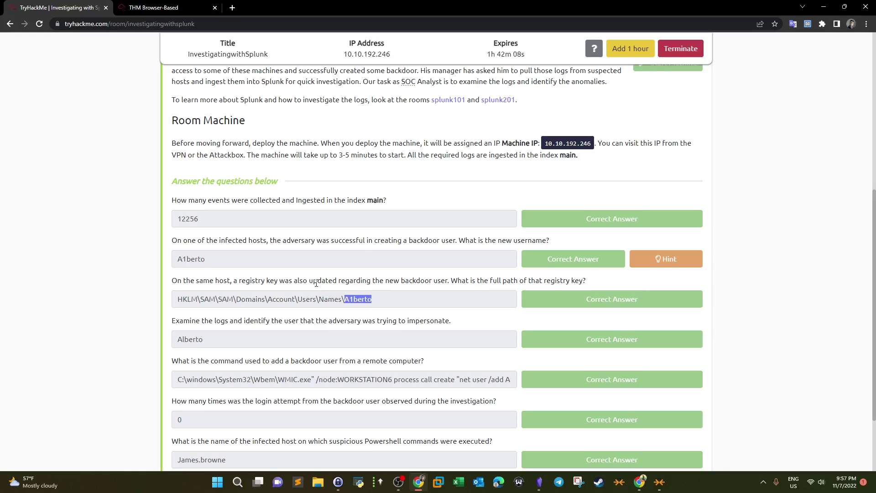
scroll(330, 248, "up", 4)
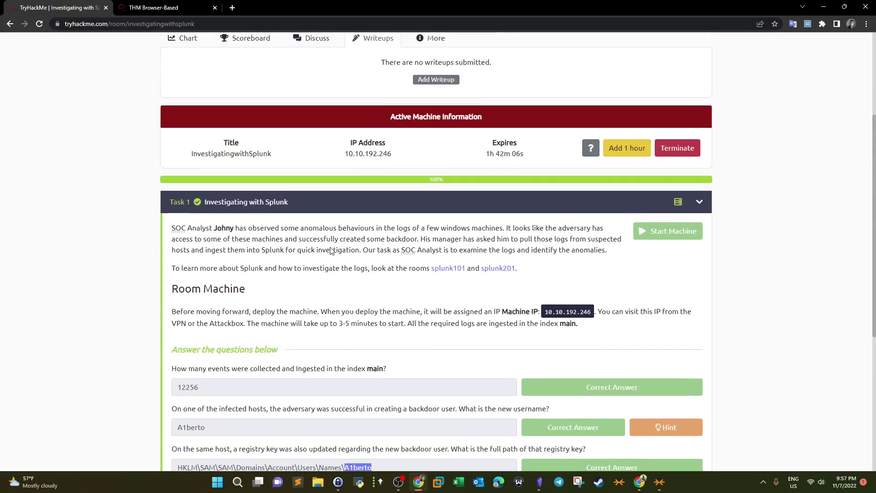
left_click_drag(500, 227, 445, 228)
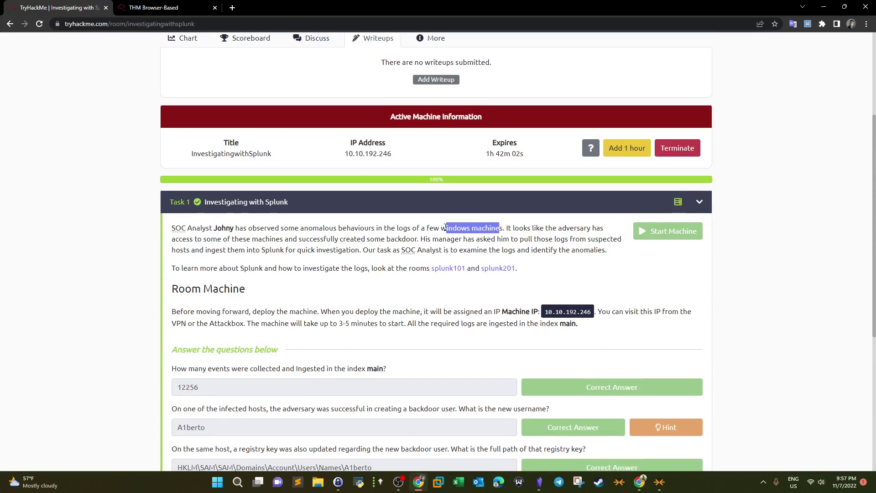
scroll(350, 269, "down", 2)
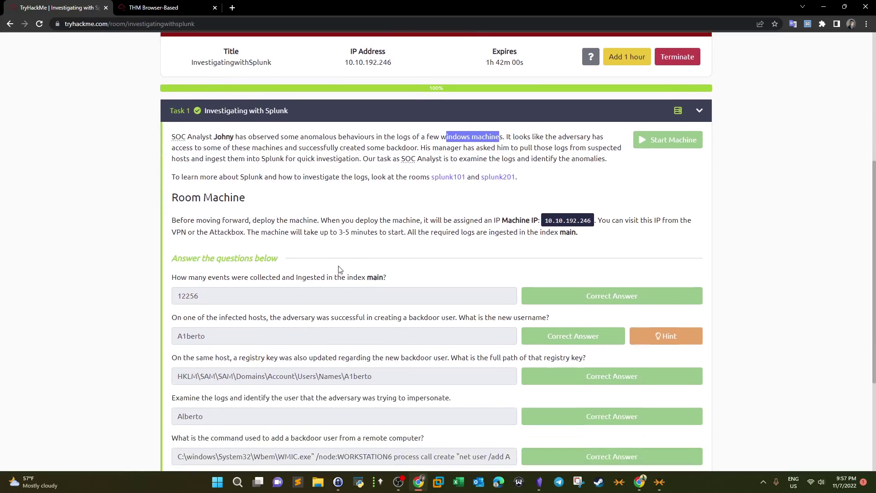
scroll(340, 262, "down", 3)
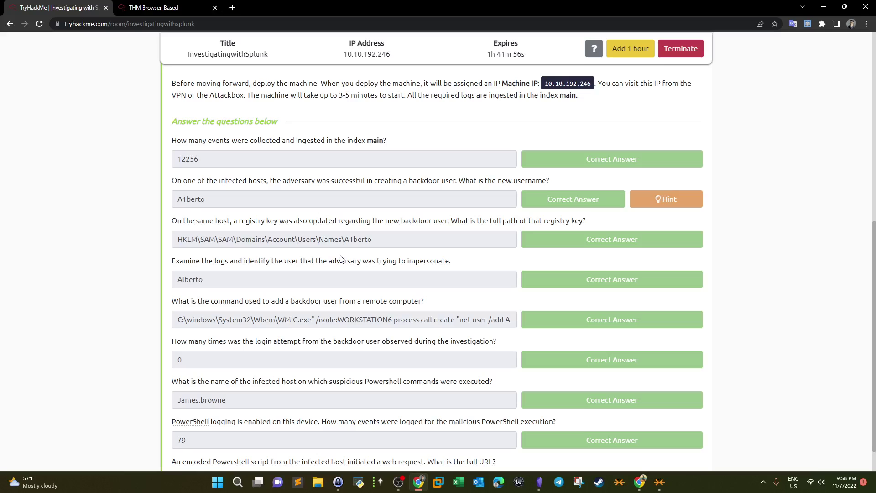
left_click_drag(425, 302, 376, 303)
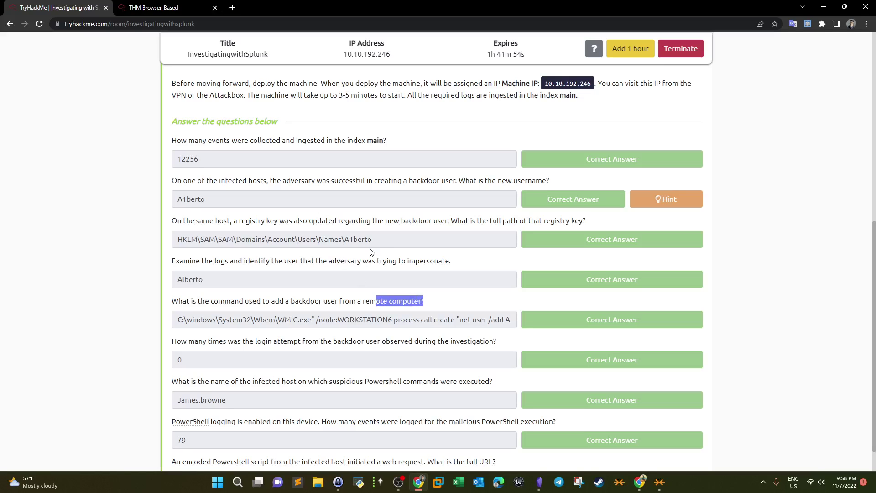
left_click_drag(371, 240, 356, 241)
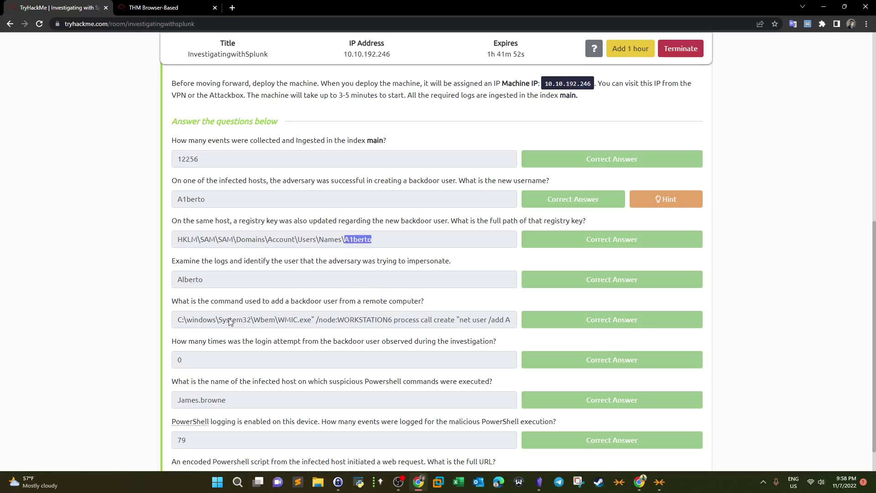
left_click_drag(230, 319, 508, 318)
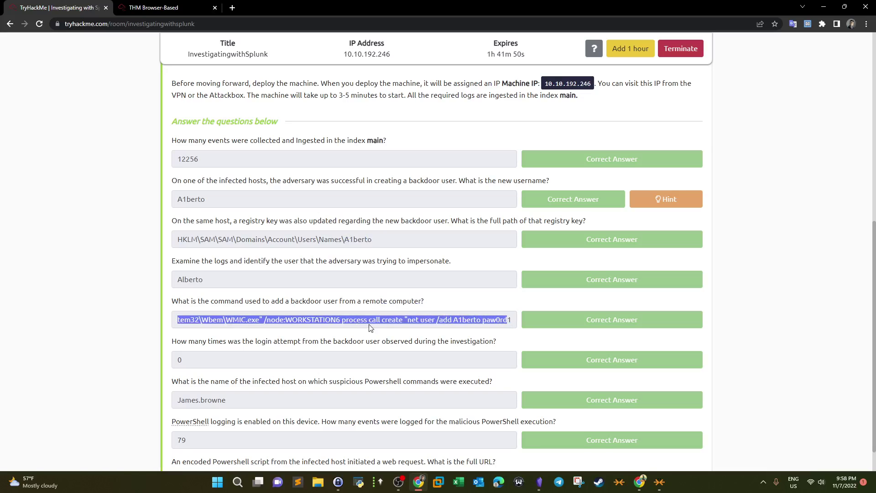
left_click(289, 337)
left_click_drag(289, 325, 231, 333)
left_click(231, 333)
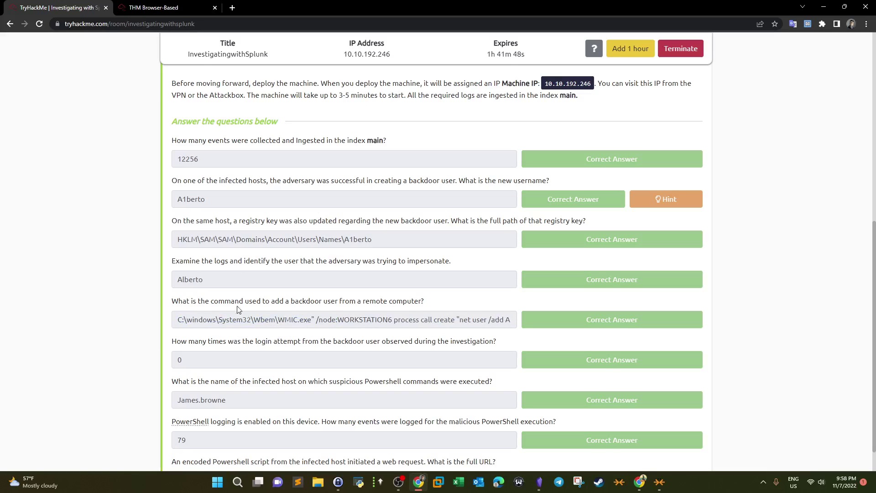
left_click(193, 6)
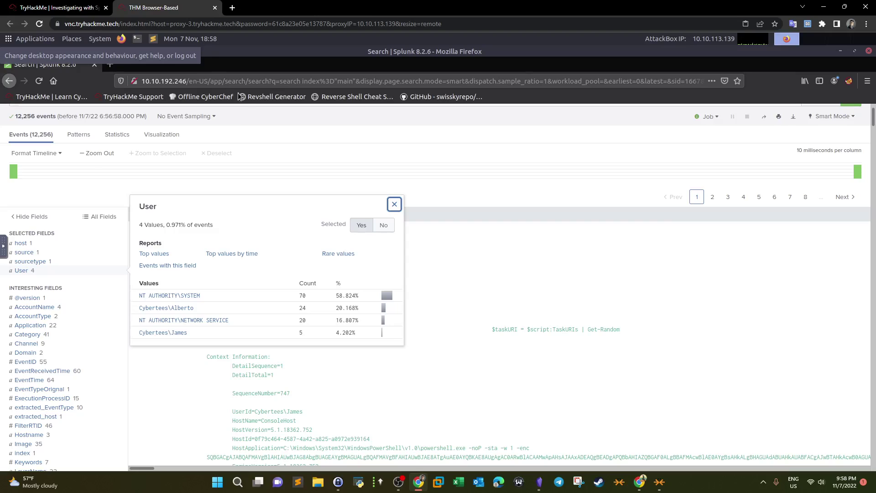
Add 'net user' after index="main" in the search, cutting results to 6,121 events
left_click(397, 209)
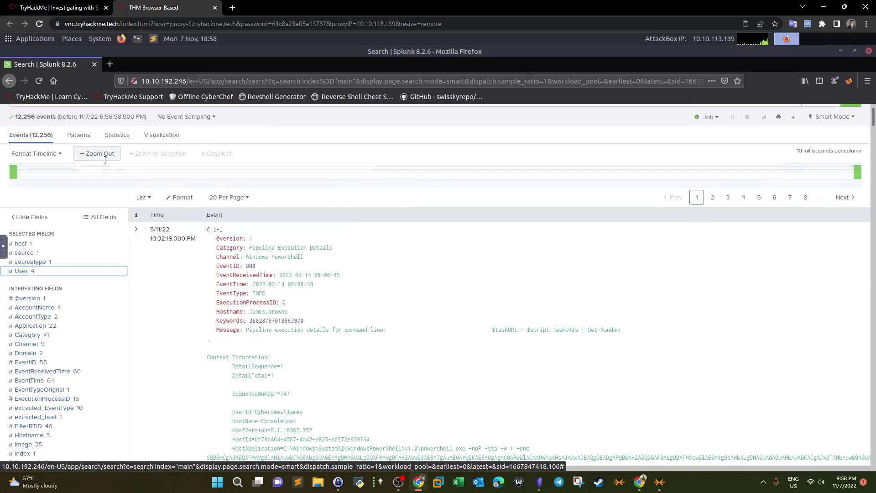
scroll(91, 155, "up", 3)
left_click(84, 174)
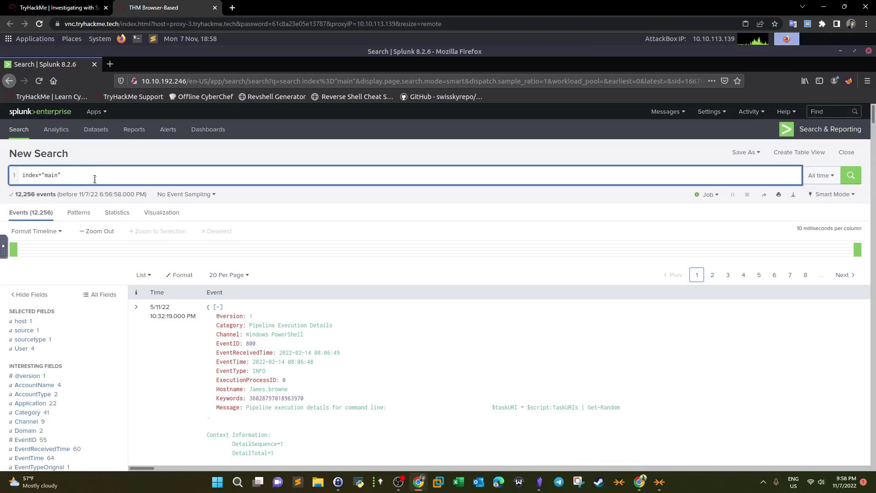
type("n")
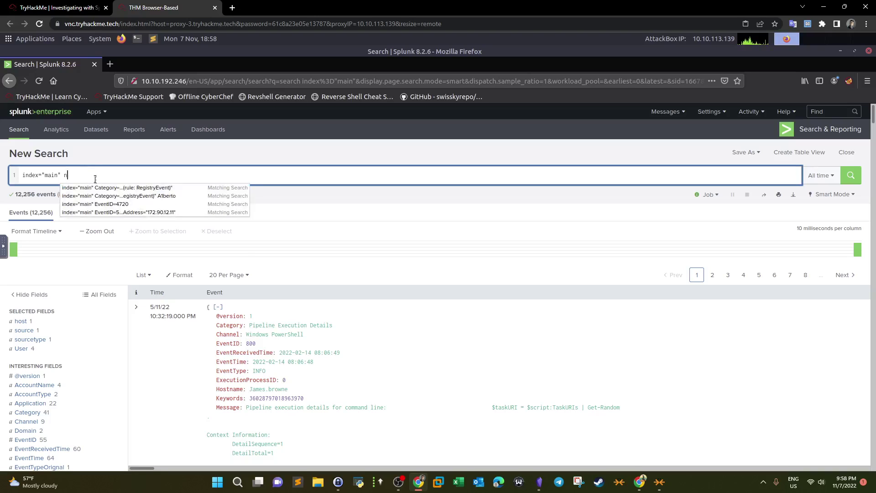
type("et user")
key("Return")
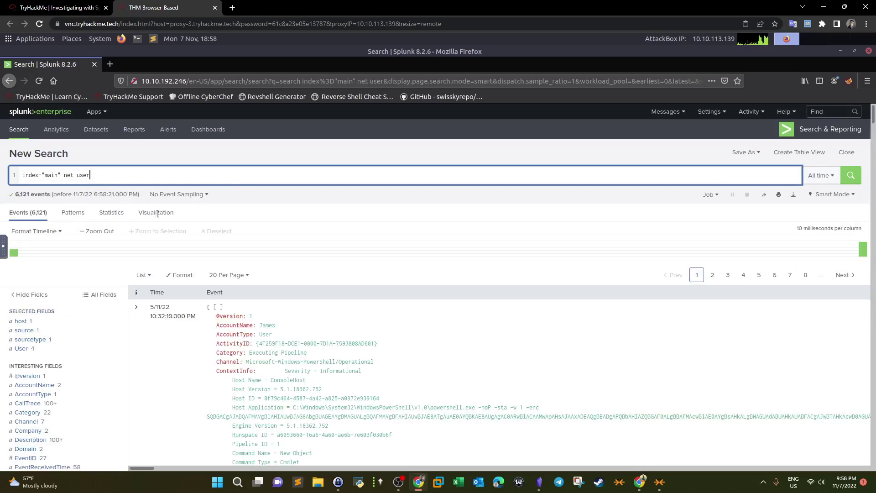
Look over the net user results and show the User field's 4-value breakdown
scroll(93, 226, "down", 2)
scroll(93, 226, "down", 1)
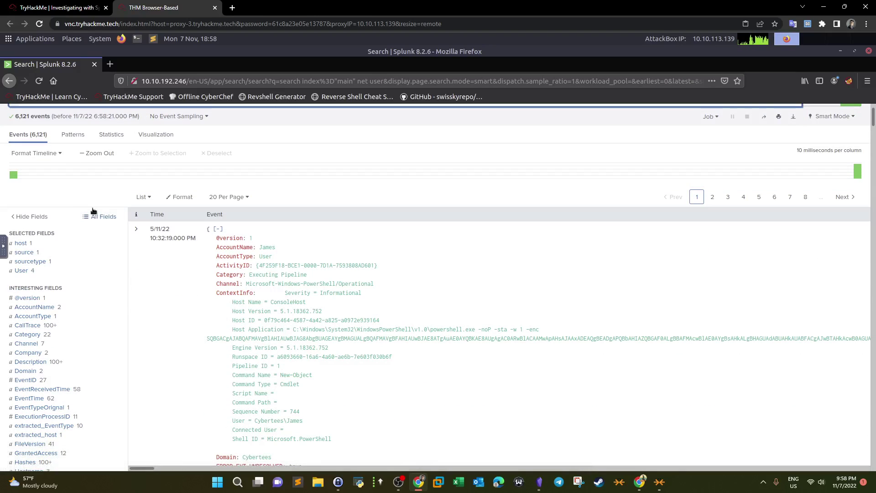
scroll(96, 157, "up", 2)
scroll(80, 187, "down", 3)
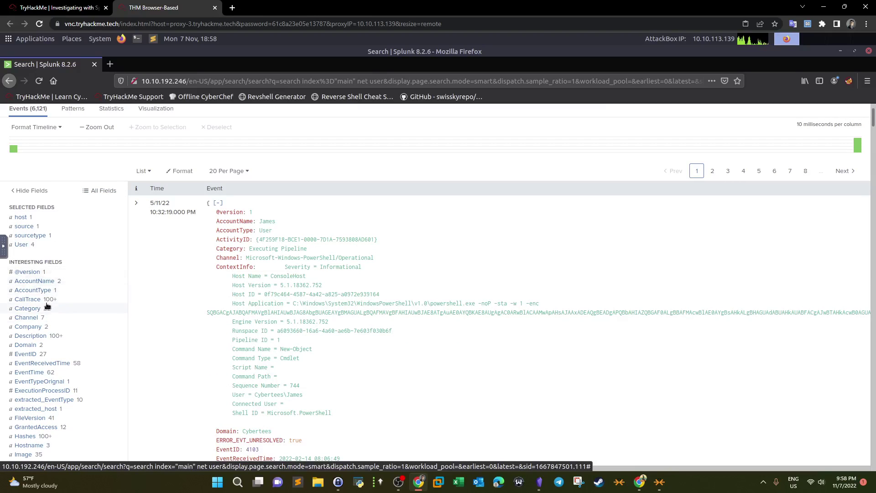
scroll(46, 305, "down", 3)
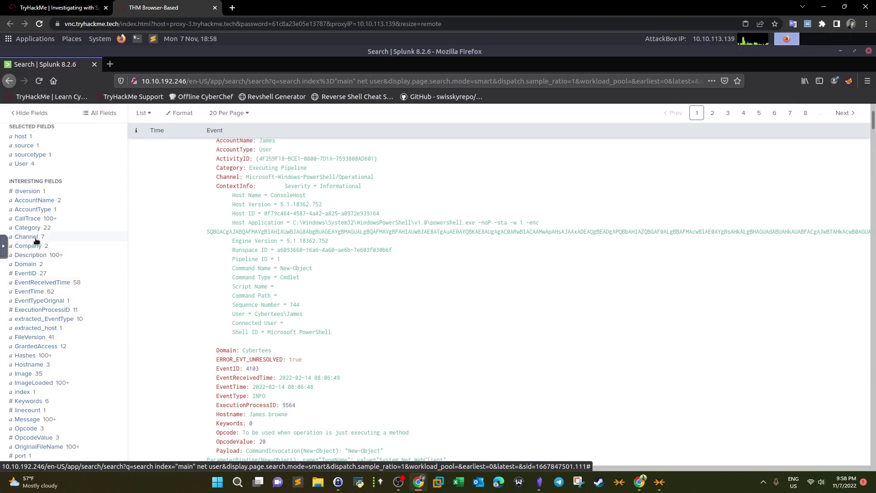
scroll(36, 230, "up", 3)
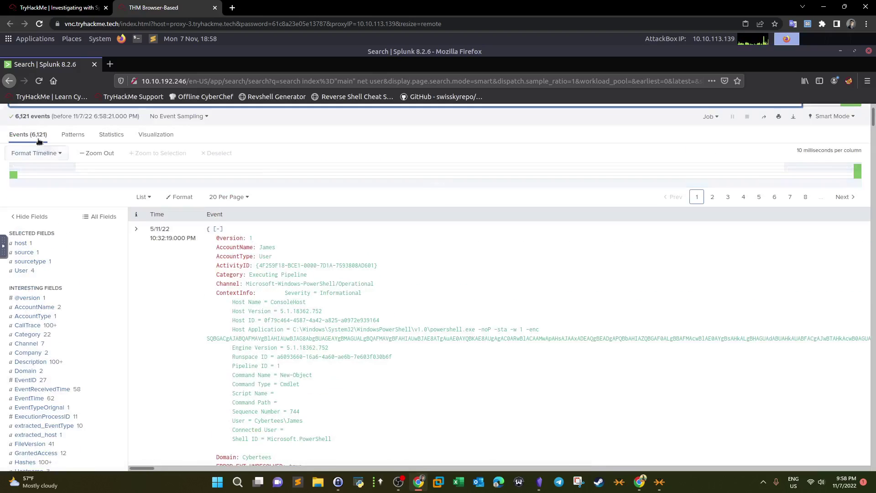
left_click(21, 271)
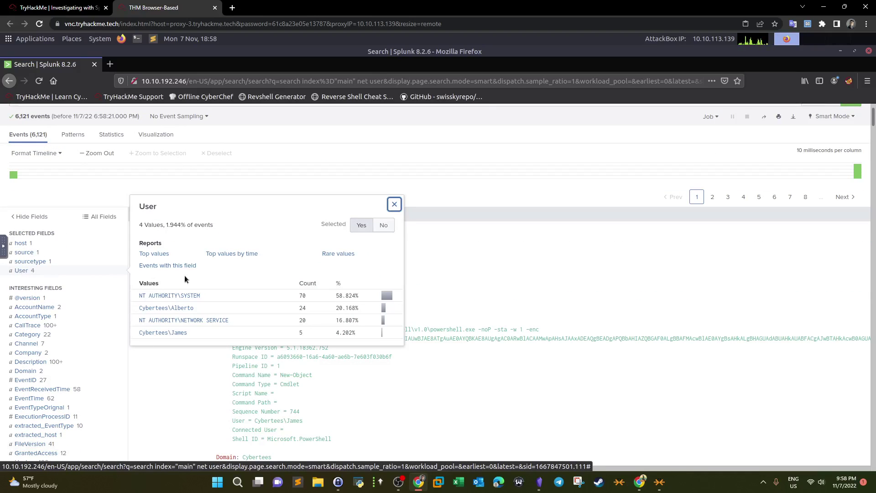
left_click(171, 308)
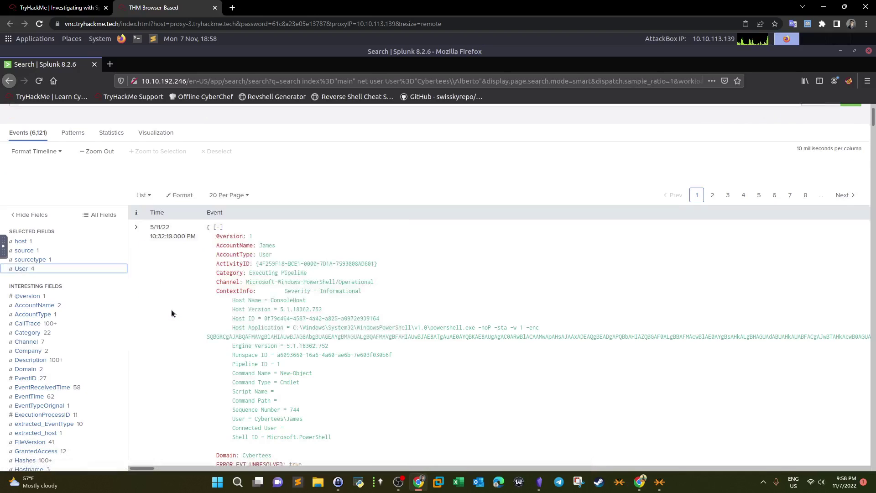
scroll(72, 323, "down", 1)
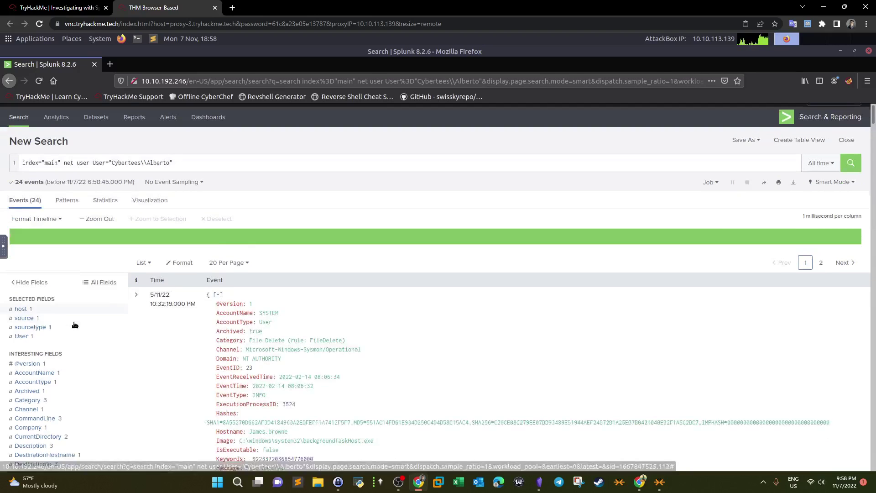
left_click(41, 381)
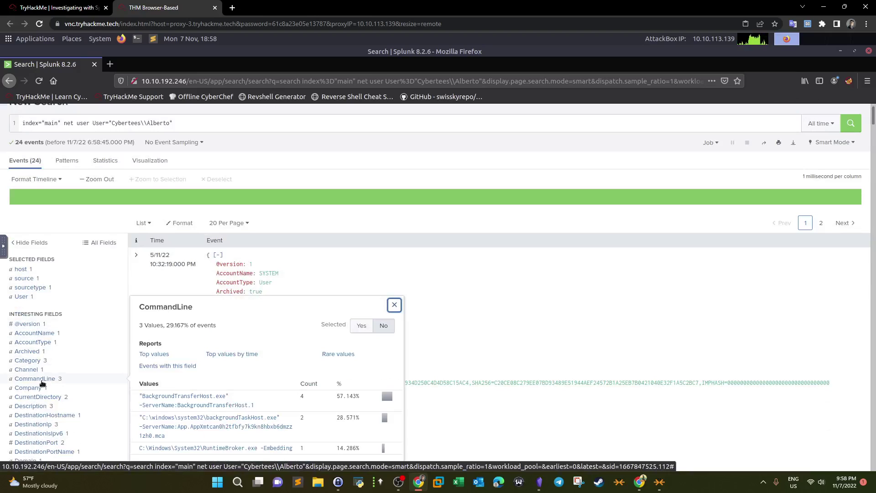
scroll(158, 384, "down", 1)
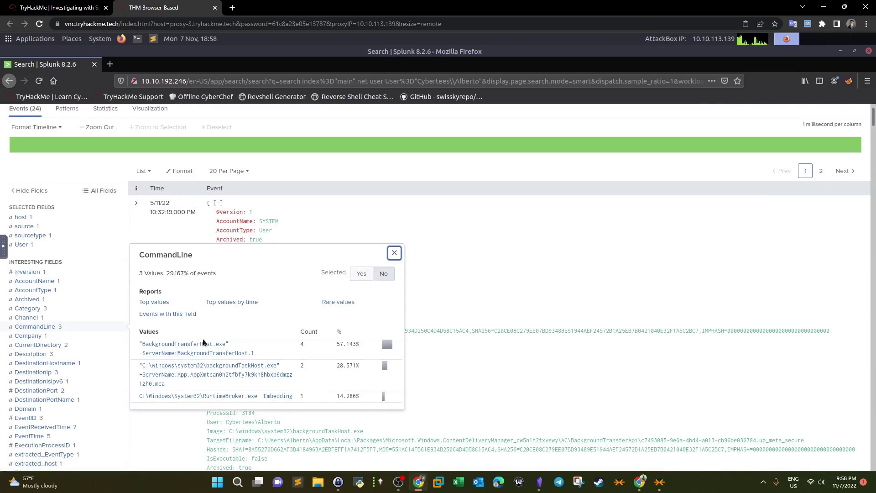
scroll(203, 338, "up", 2)
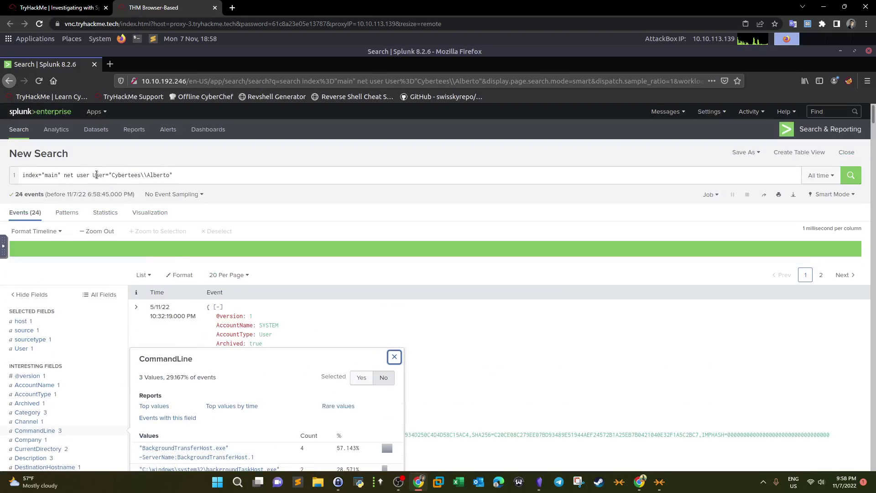
left_click_drag(94, 175, 189, 175)
key("BackSpace")
key("BackSpace")
key("Return")
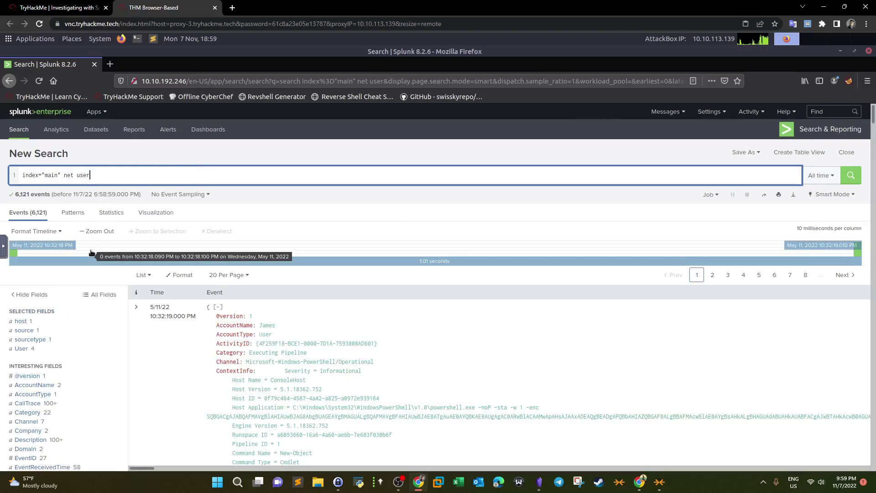
Review the User field values again, then close the summary
scroll(87, 307, "down", 1)
left_click(20, 297)
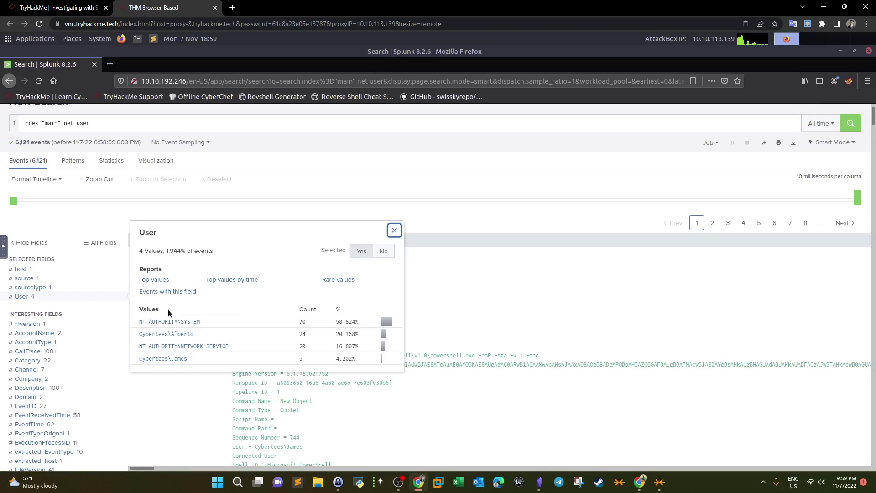
left_click(396, 231)
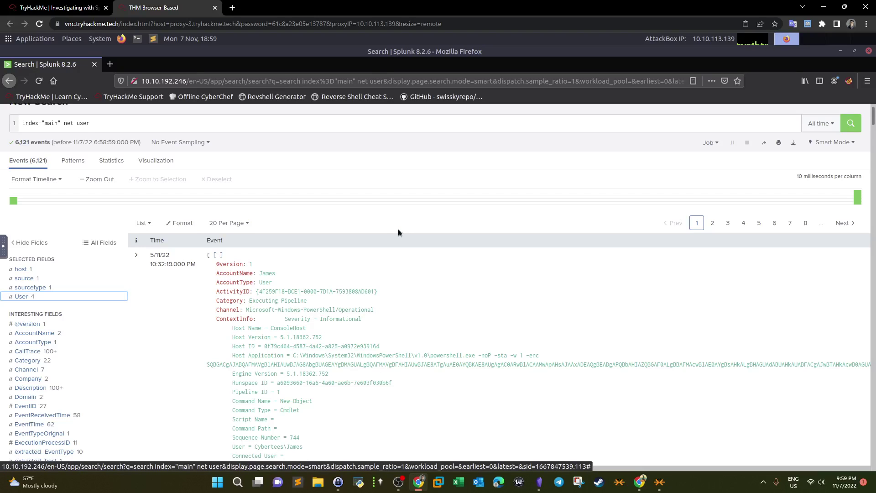
left_click(105, 126)
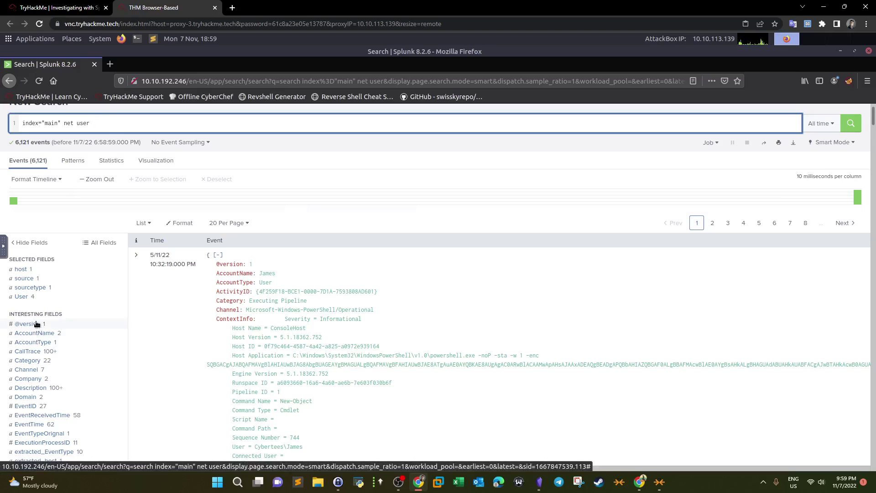
Inspect the Image field values for the 6,121 net user events
scroll(37, 324, "down", 5)
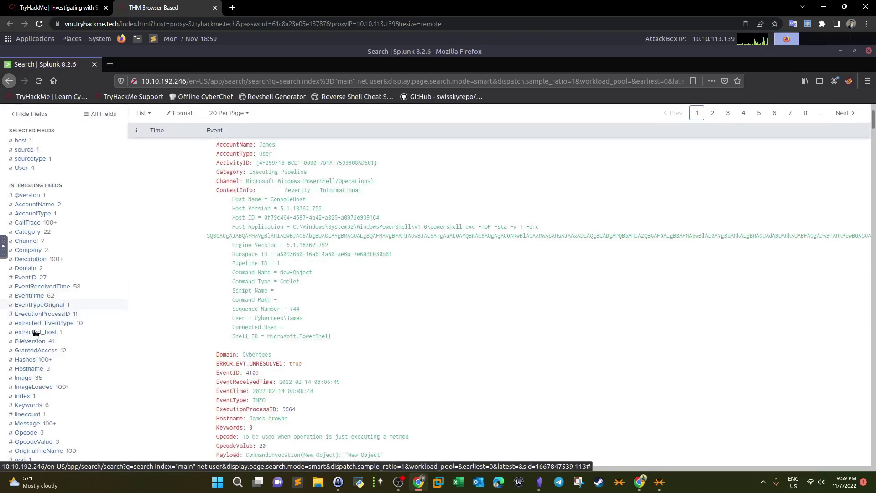
scroll(33, 356, "down", 1)
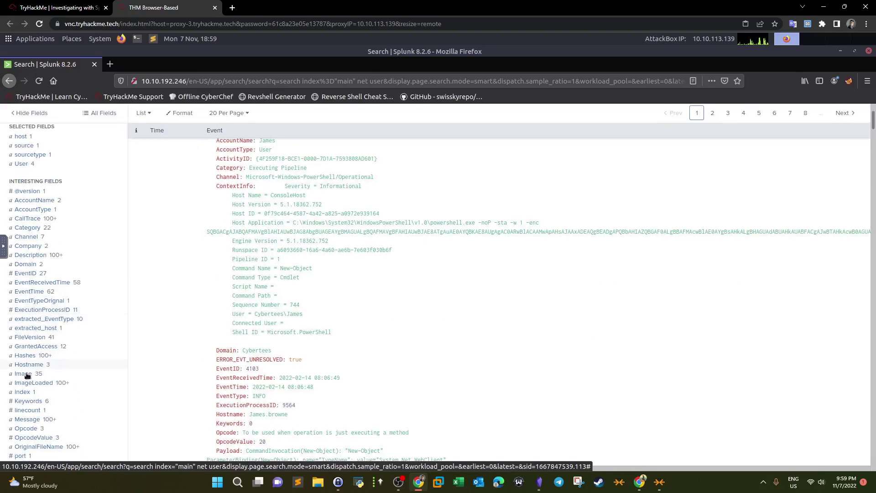
left_click(23, 374)
left_click(26, 374)
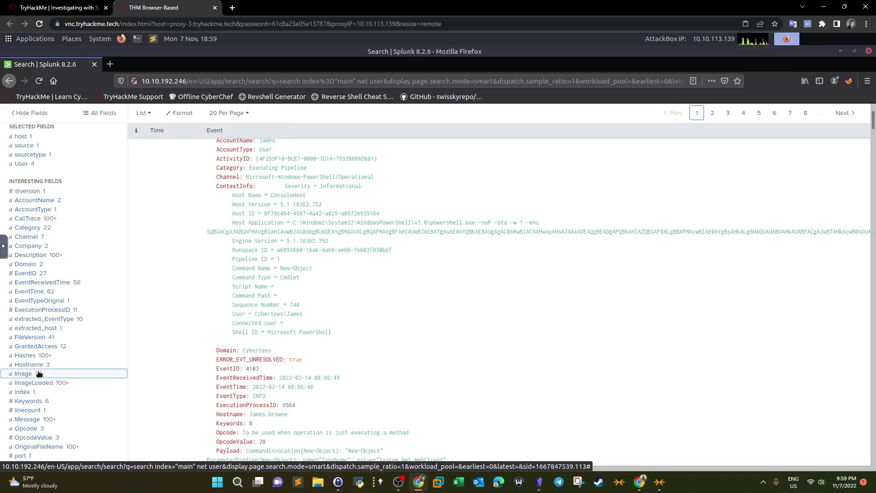
scroll(36, 374, "down", 2)
scroll(39, 374, "up", 6)
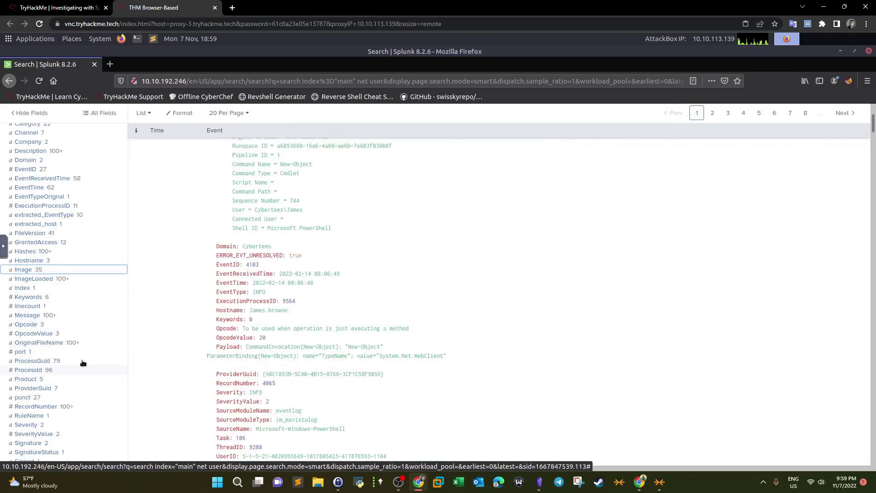
Append 'wmic' to the query, leaving 89 events, and confirm they come from a single user
left_click(140, 176)
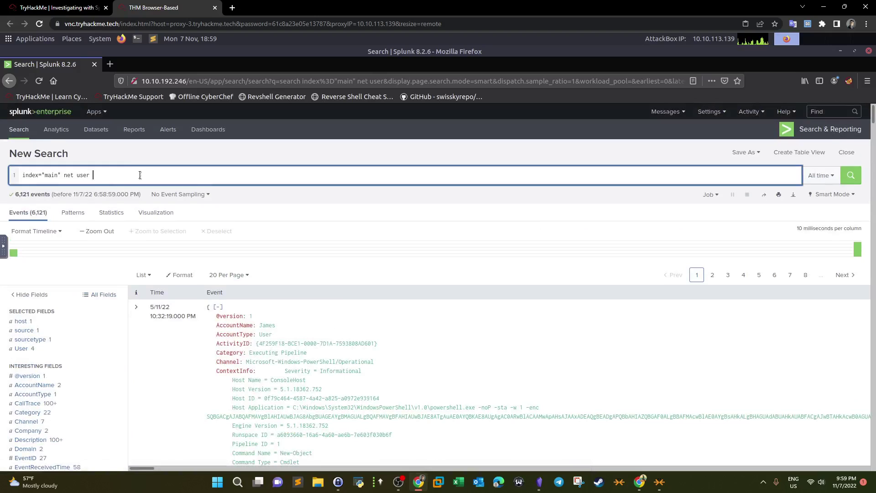
type("wmic")
key("Return")
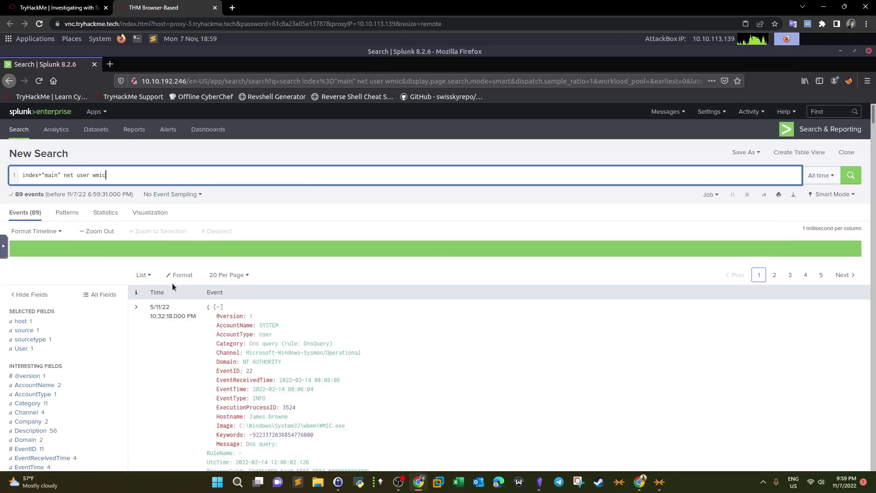
scroll(173, 286, "down", 2)
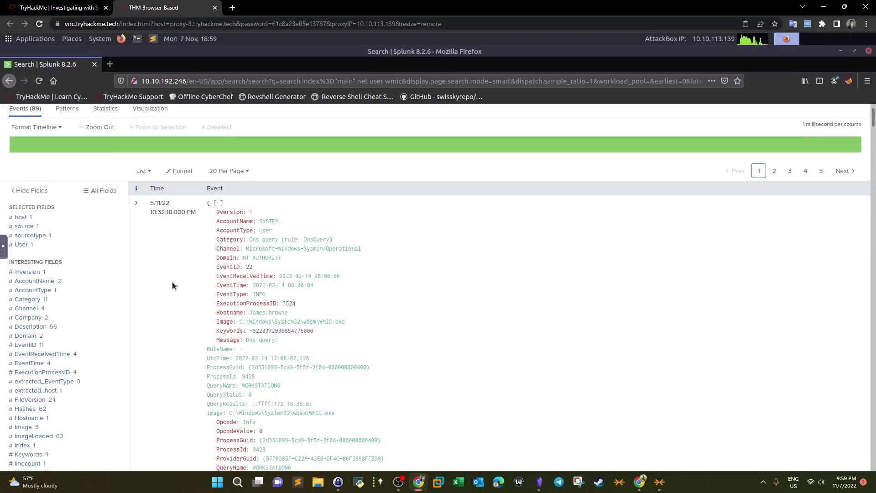
scroll(172, 285, "down", 1)
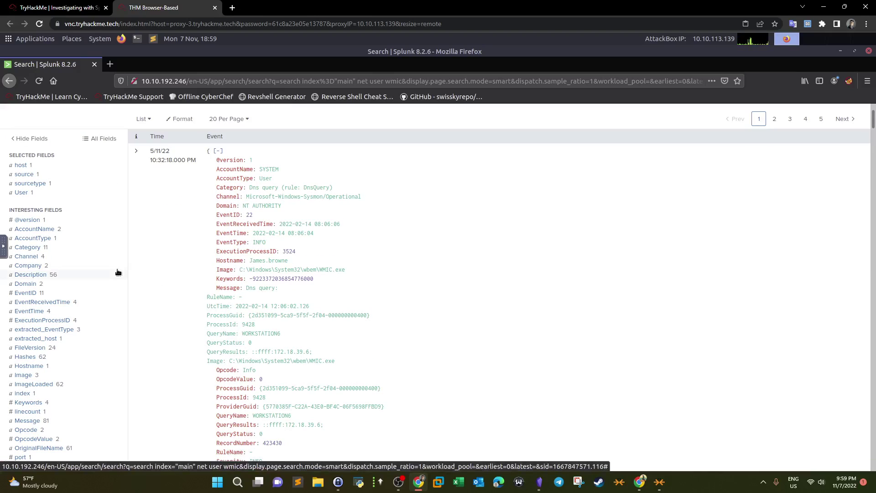
scroll(28, 178, "up", 3)
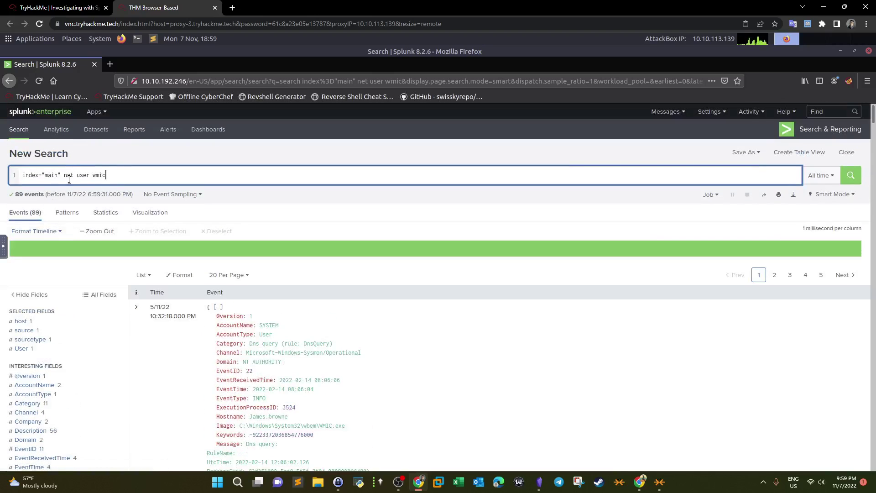
left_click(24, 349)
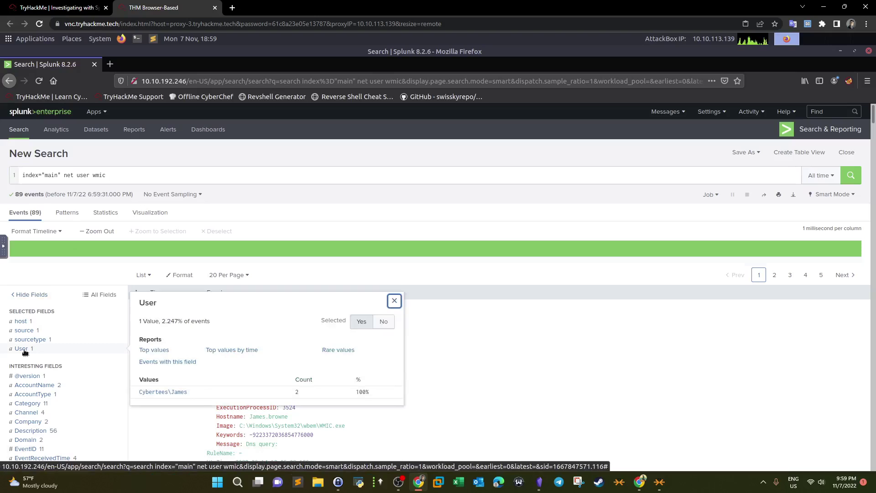
left_click(25, 351)
Drop 'net user wmic' to search all of index main, then filter to the Cybertees user's 5 events
left_click_drag(63, 175, 146, 177)
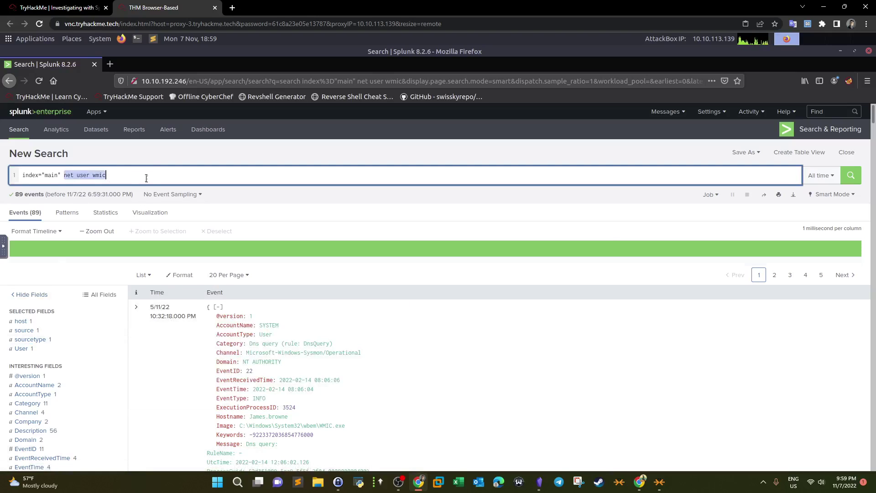
key("BackSpace")
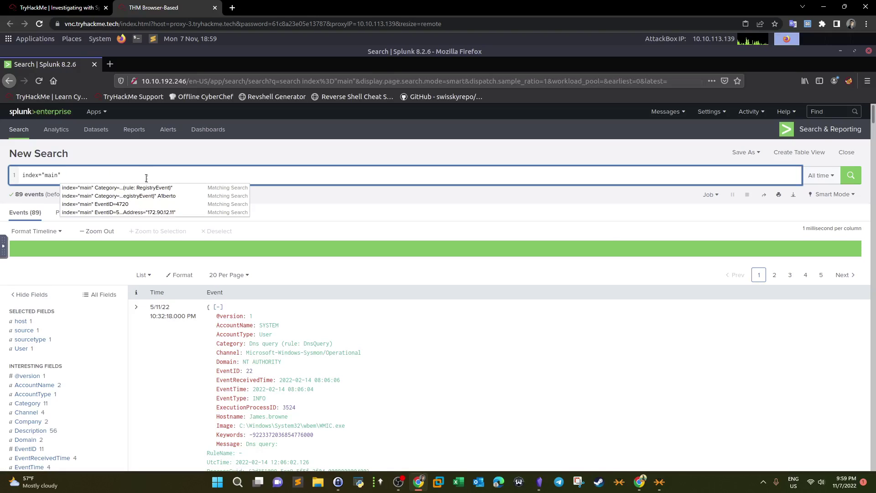
key("Return")
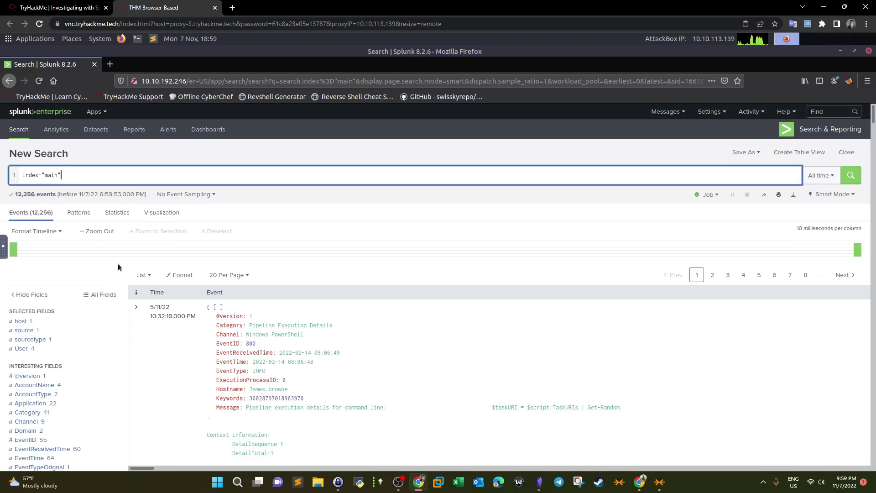
left_click(23, 349)
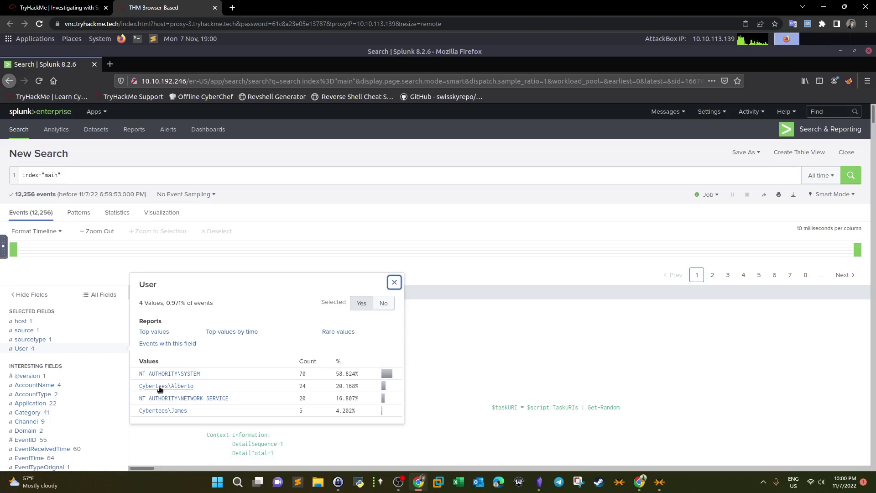
left_click(163, 410)
left_click(162, 409)
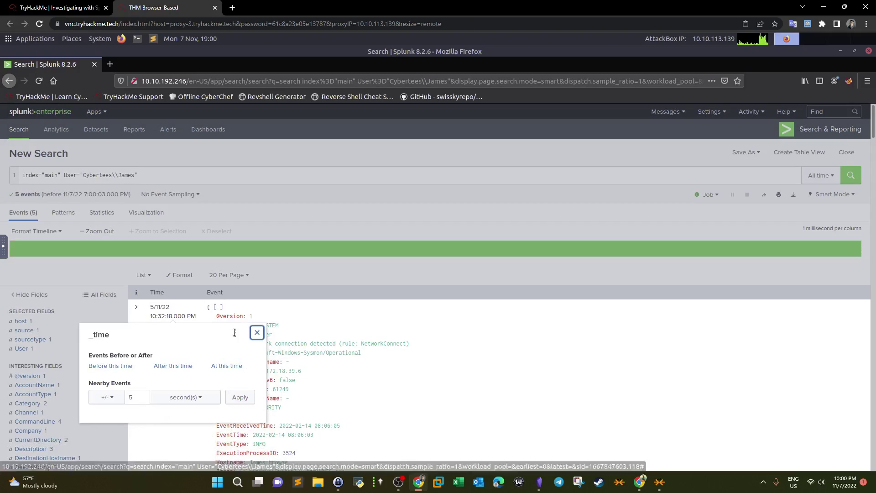
left_click(257, 332)
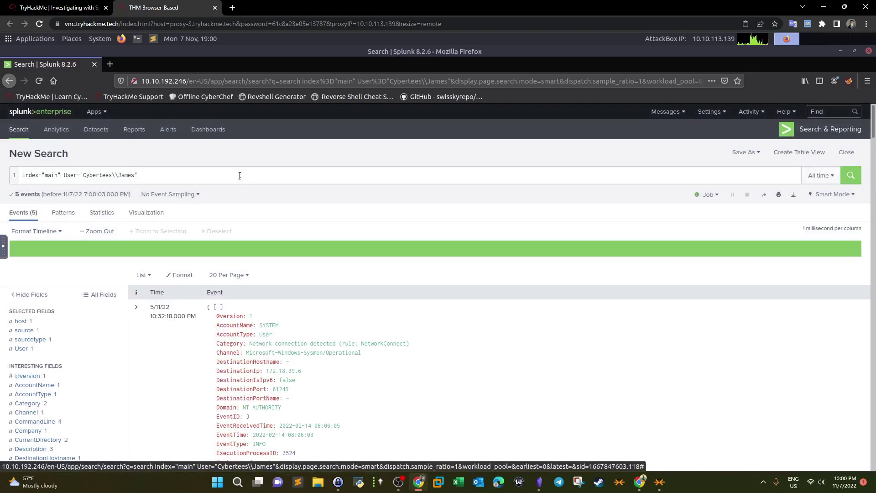
scroll(301, 250, "down", 2)
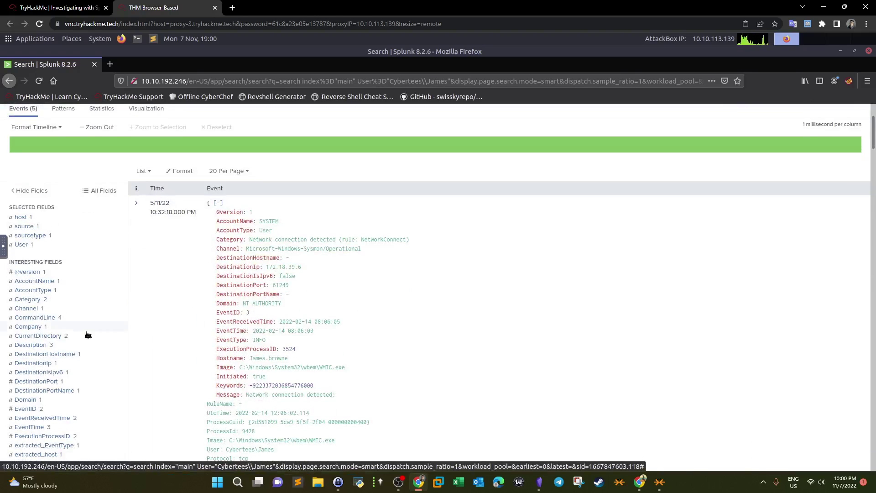
Show the CommandLine field values and select the user filter in the query
left_click(47, 318)
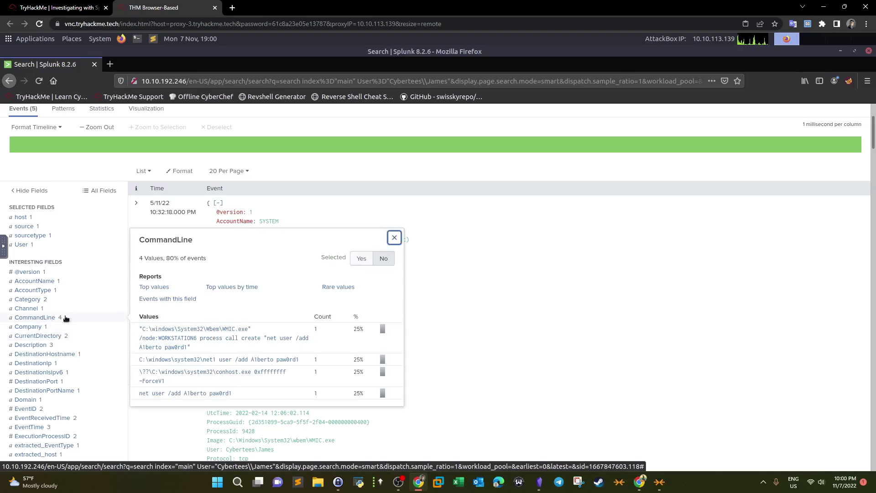
scroll(200, 276, "up", 2)
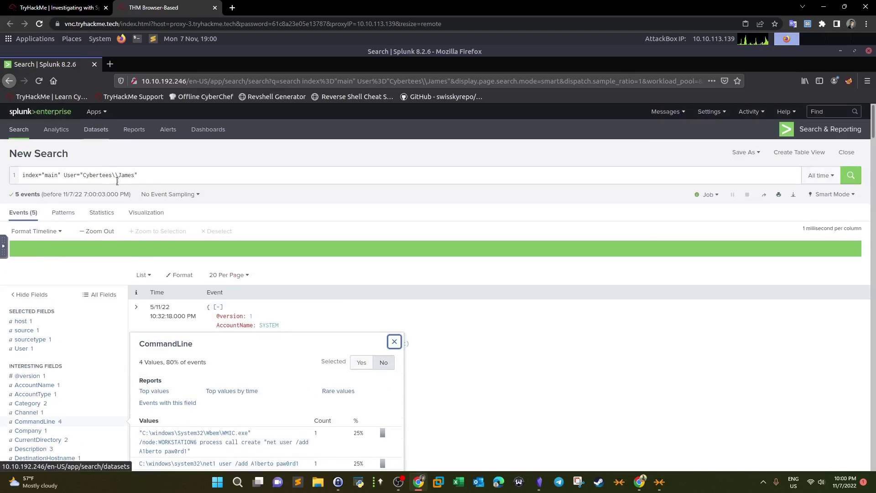
left_click(98, 176)
left_click_drag(98, 176, 64, 175)
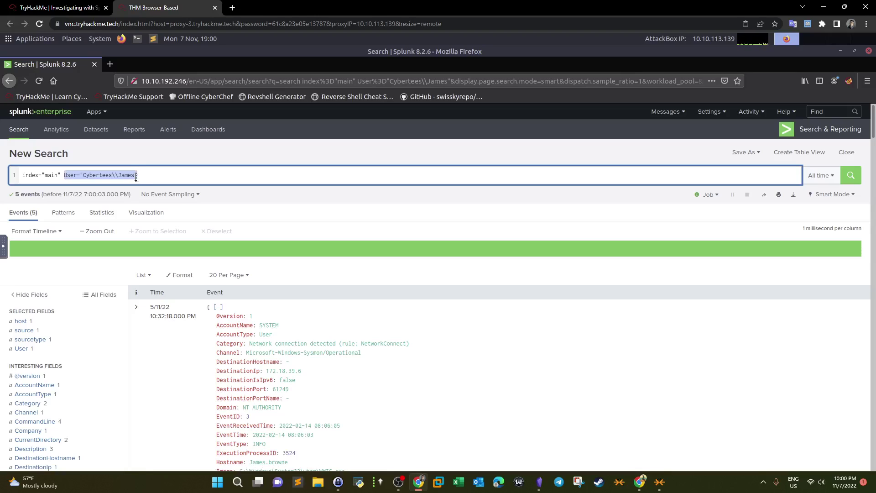
left_click_drag(135, 177, 138, 176)
scroll(114, 251, "down", 1)
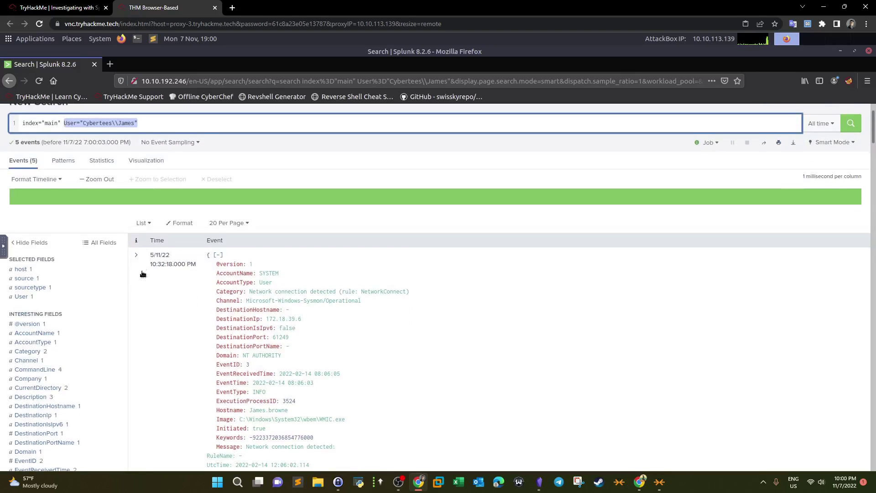
Select the WMIC.exe /node:WORKSTATION6 process call create command, then return to TryHackMe
left_click(35, 370)
scroll(211, 365, "down", 1)
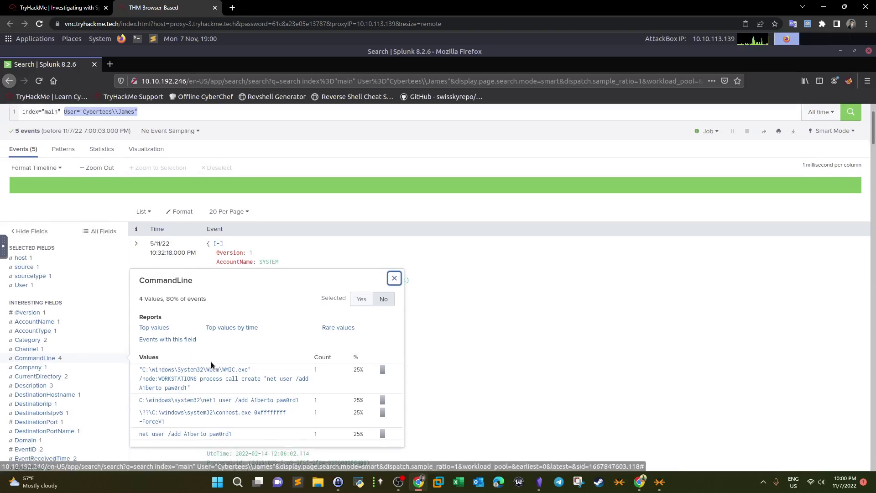
scroll(211, 365, "down", 1)
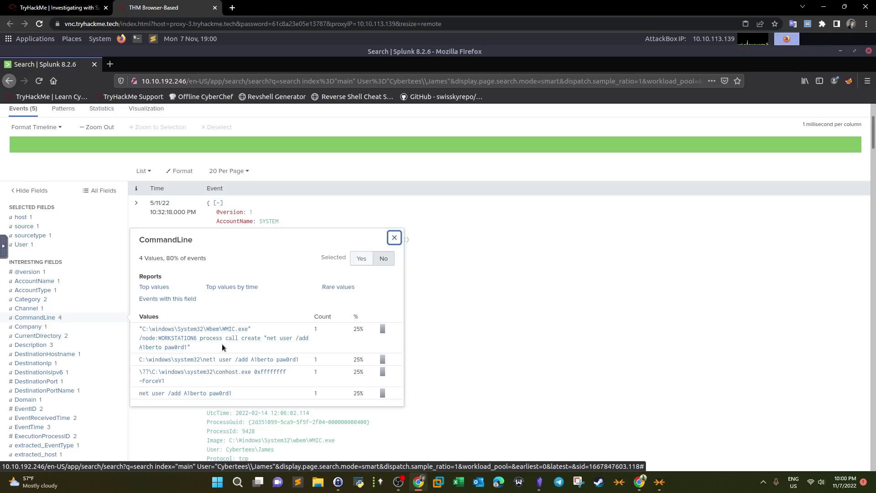
left_click_drag(215, 351, 139, 328)
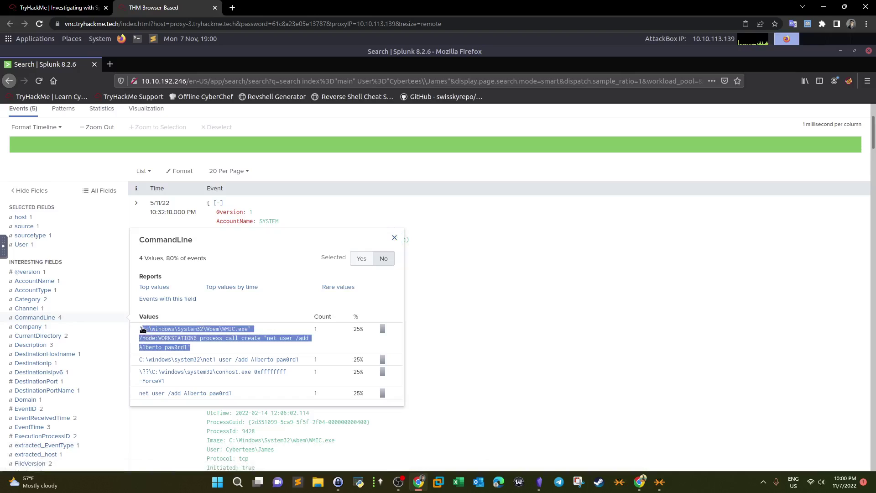
left_click(140, 349)
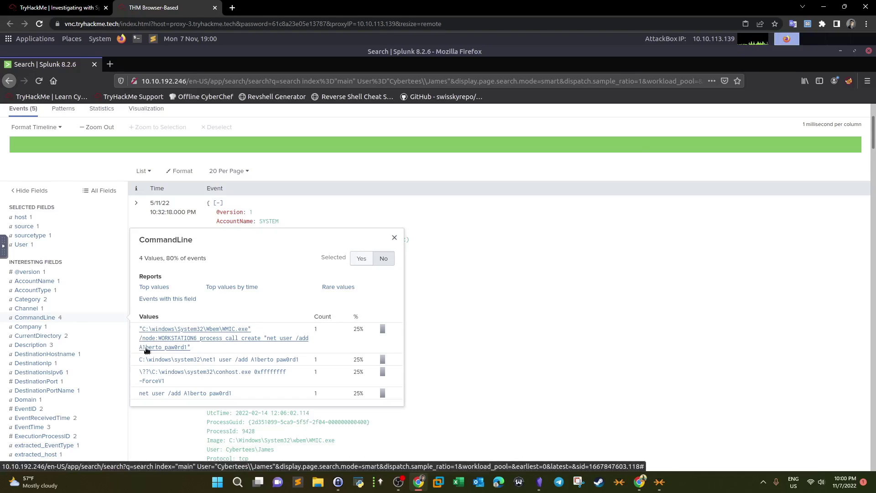
left_click_drag(194, 349, 138, 330)
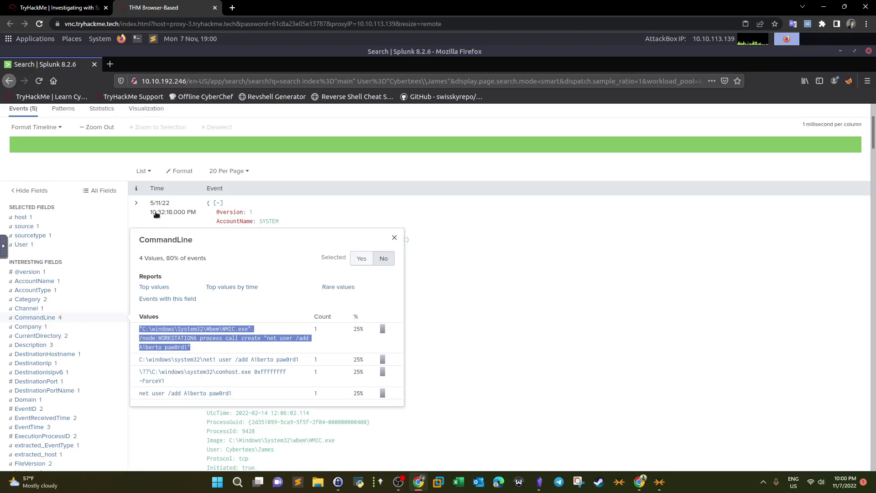
scroll(273, 237, "up", 3)
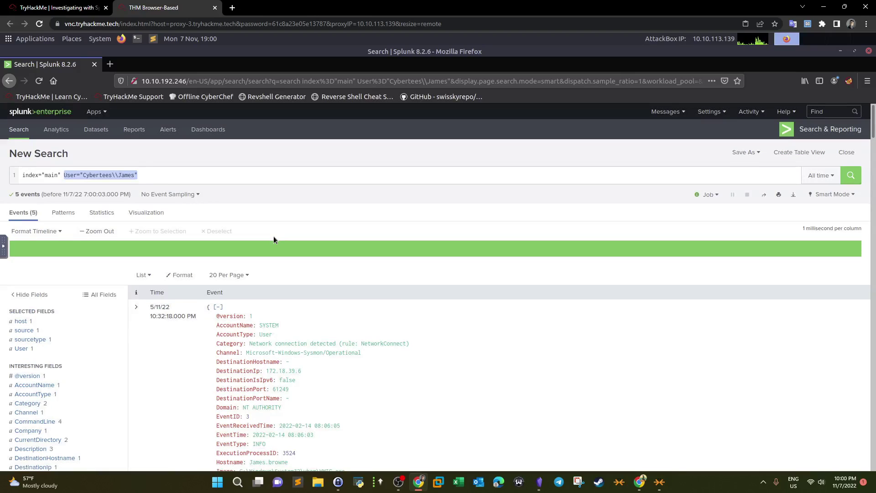
left_click(119, 175)
key("ctrl+shift+Tab")
Highlight the accepted backdoor-command answer, then go back to the Splunk session
scroll(277, 209, "down", 1)
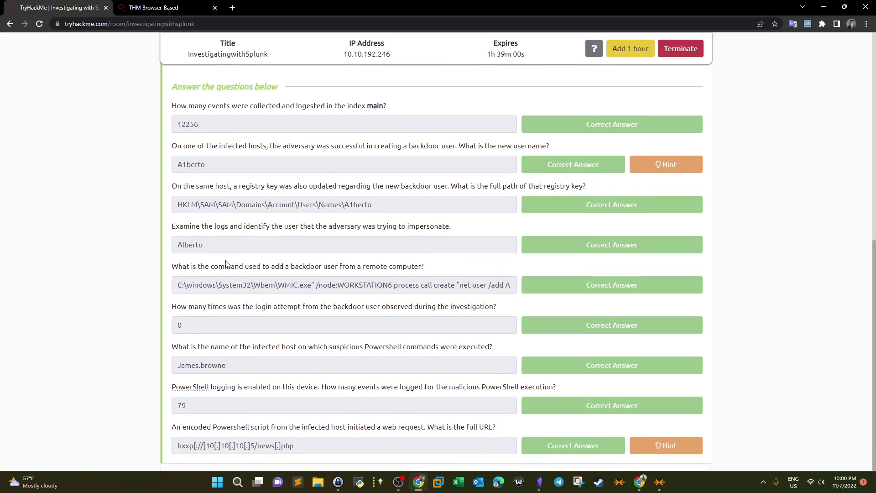
left_click_drag(199, 284, 504, 285)
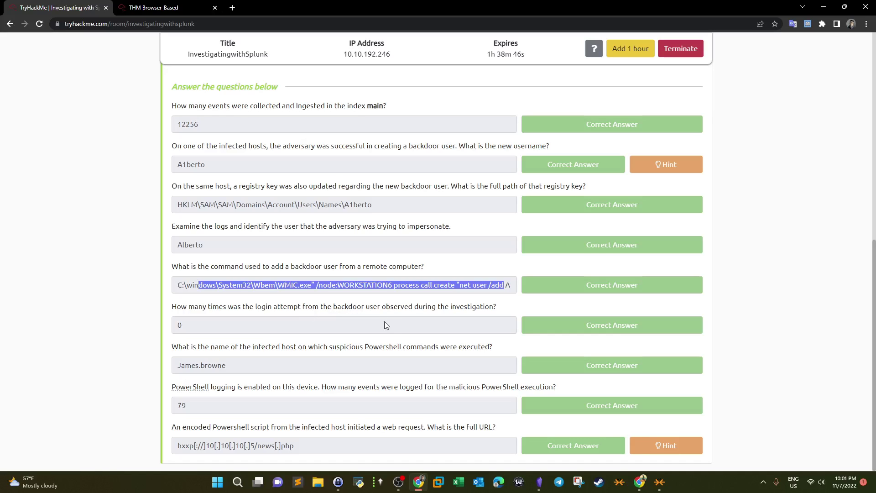
left_click(153, 8)
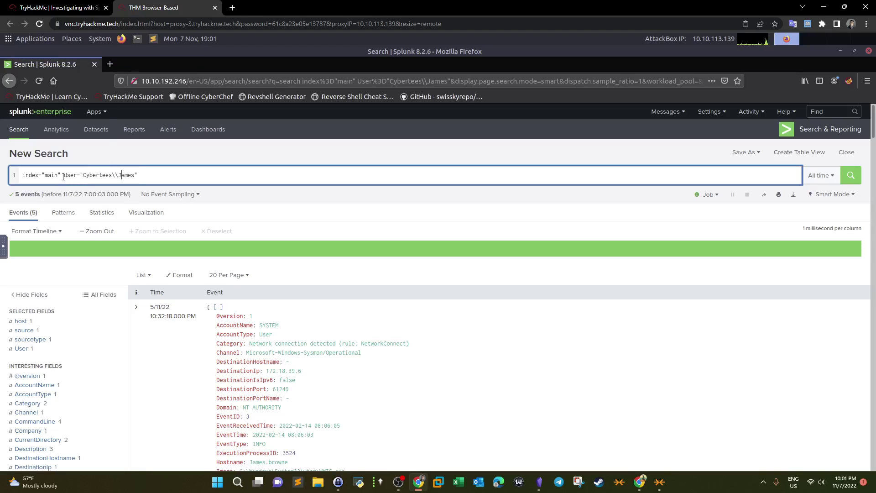
Replace the Cybertees user filter with the backdoor account name, finding 14 events
left_click_drag(64, 176, 187, 178)
key("BackSpace")
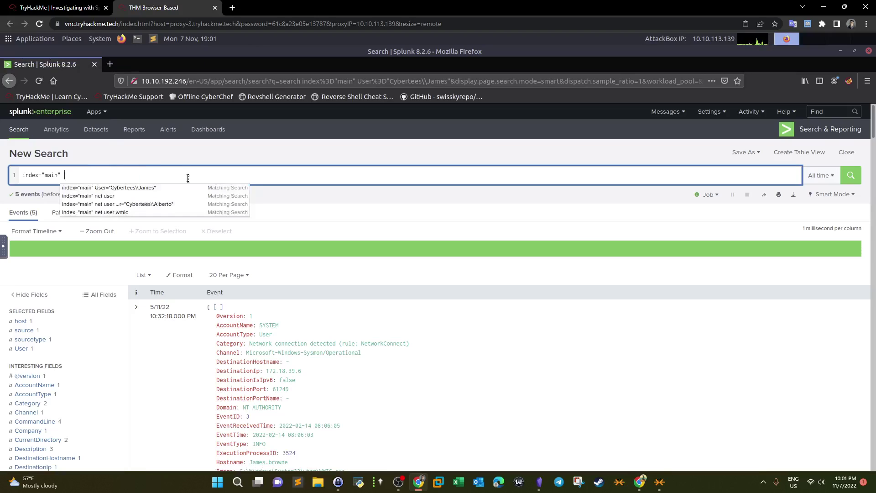
type("Al")
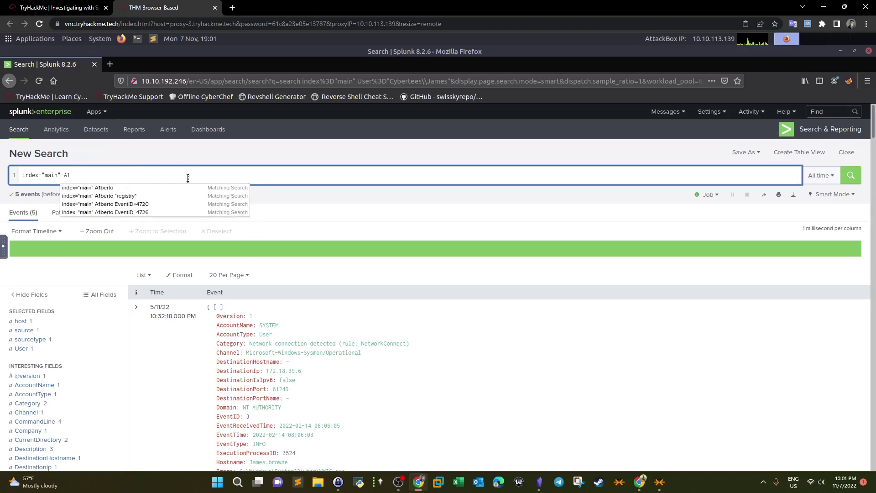
type("1berto")
key("Return")
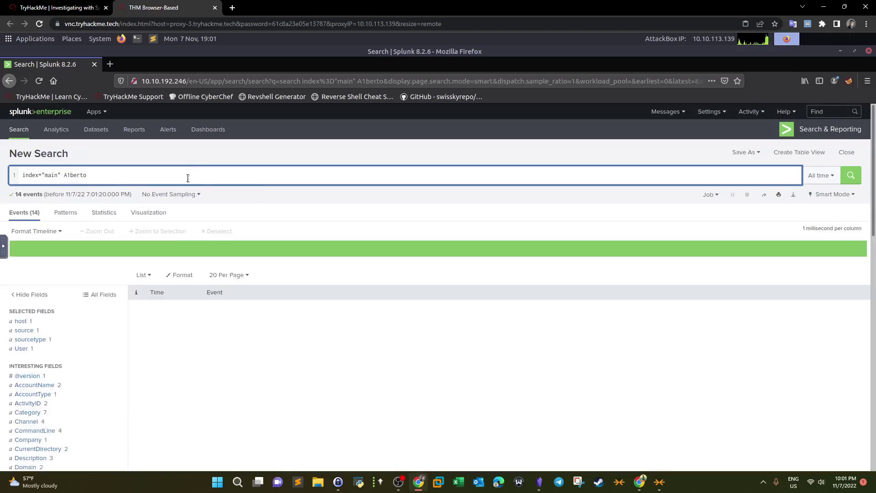
Review the Category and EventID breakdowns, which show no logon events
scroll(102, 247, "down", 2)
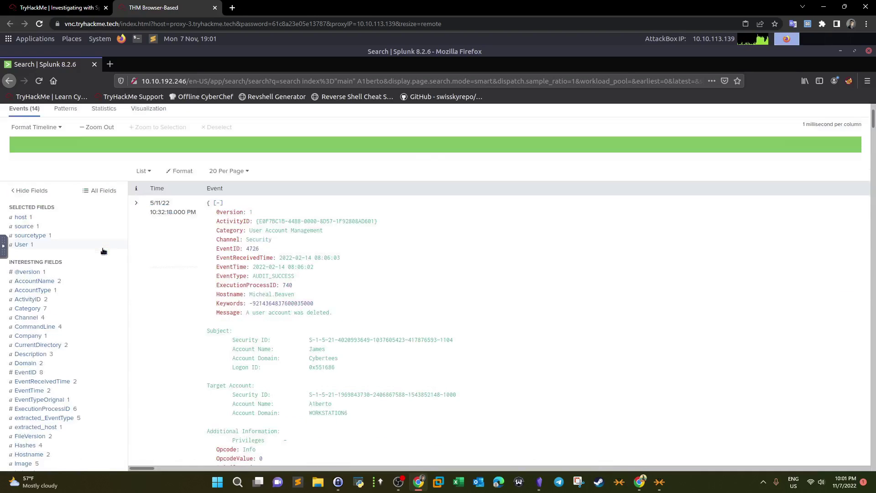
left_click(30, 310)
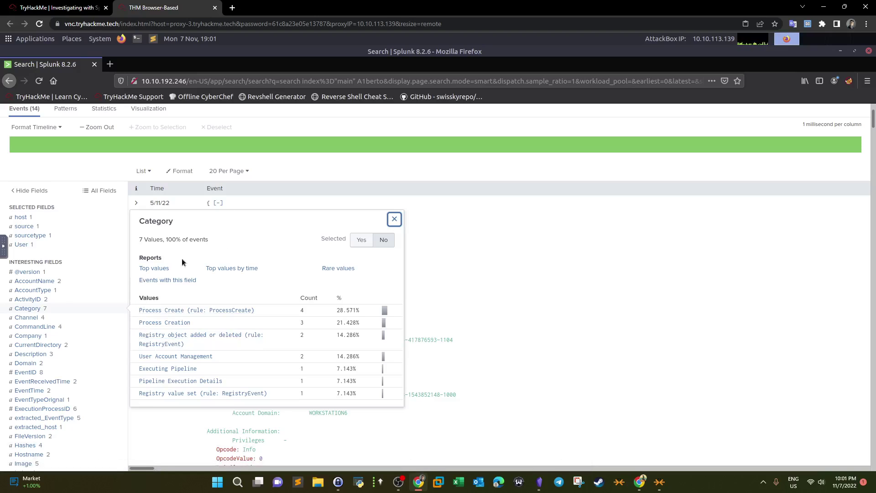
left_click(395, 220)
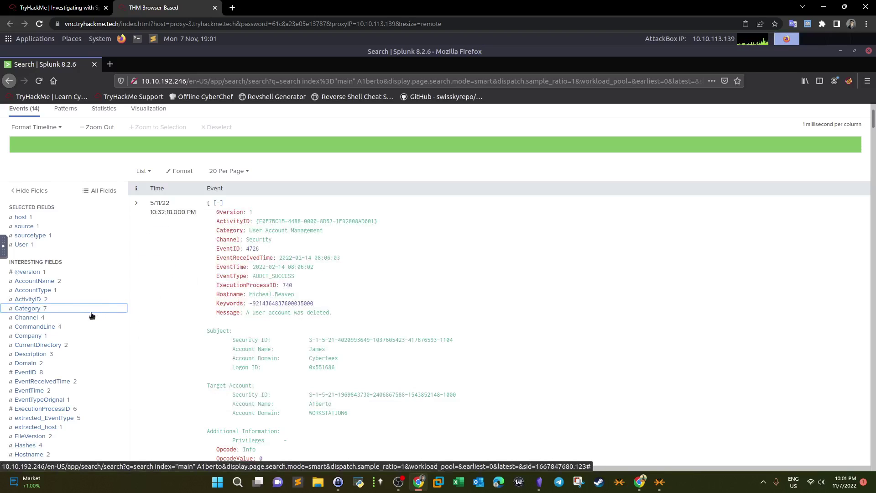
left_click(26, 373)
scroll(220, 356, "down", 1)
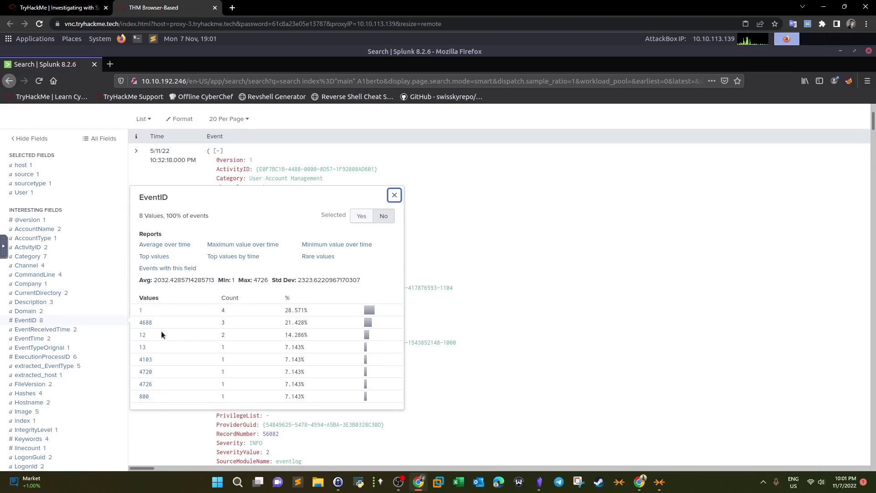
left_click(74, 11)
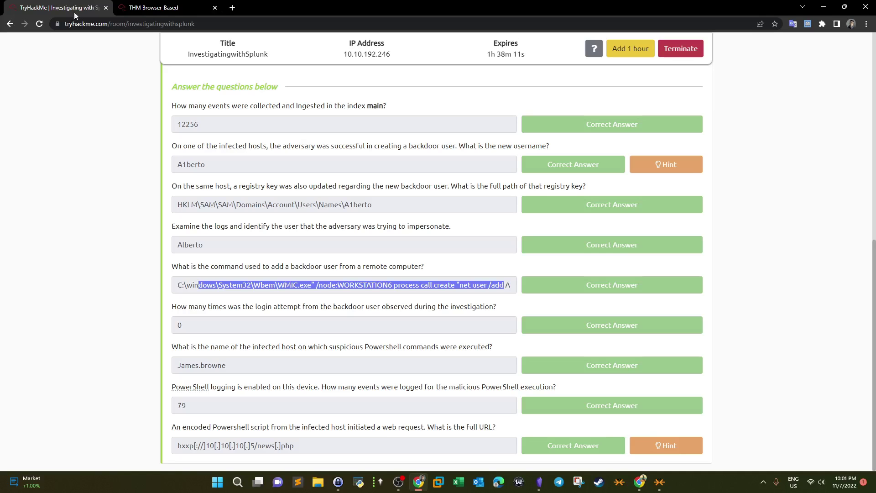
Highlight the 0 login-attempts answer and the infected-host question, then return to Splunk
double_click(181, 325)
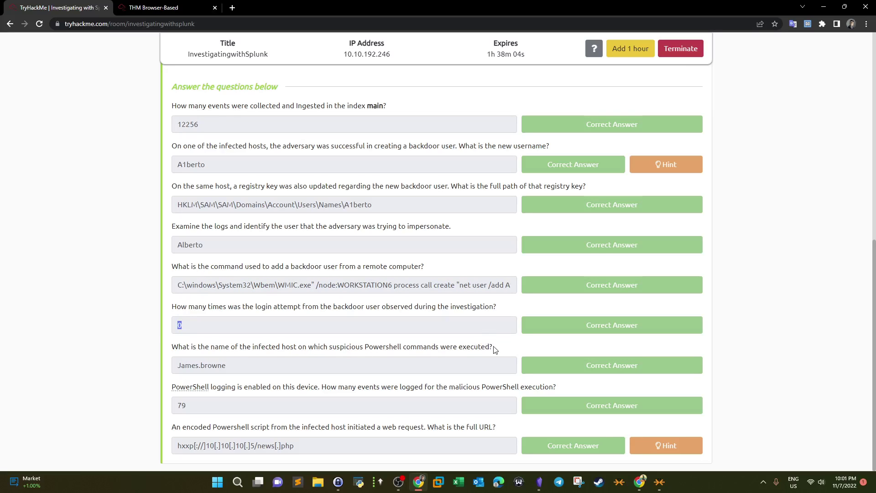
left_click_drag(495, 349, 166, 346)
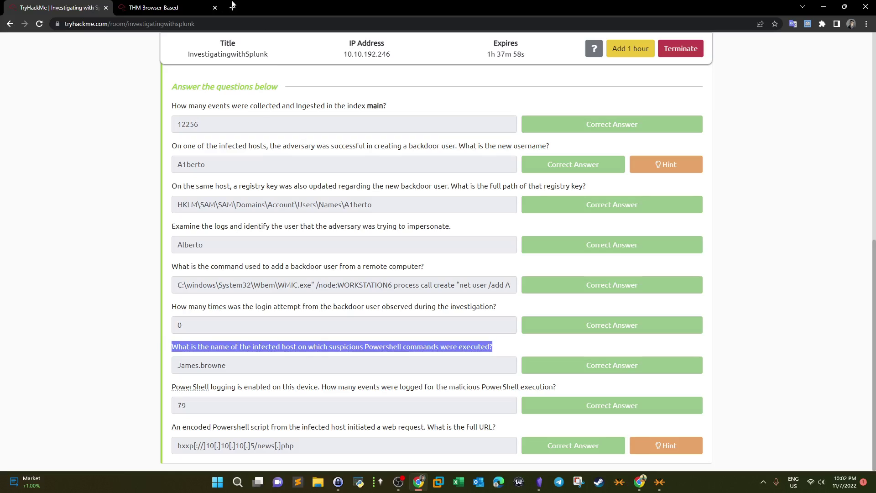
left_click(196, 7)
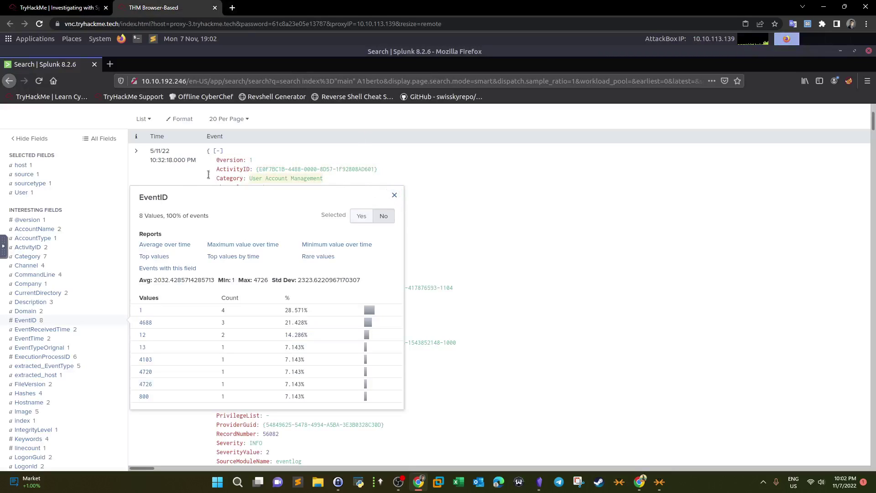
Replace the account name with 'powershell' in the query, returning 198 events
left_click(394, 196)
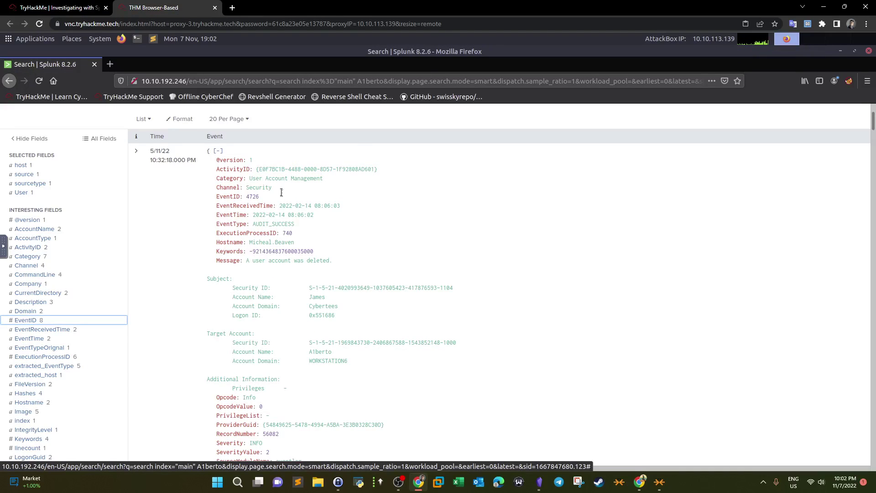
scroll(281, 192, "up", 2)
double_click(99, 123)
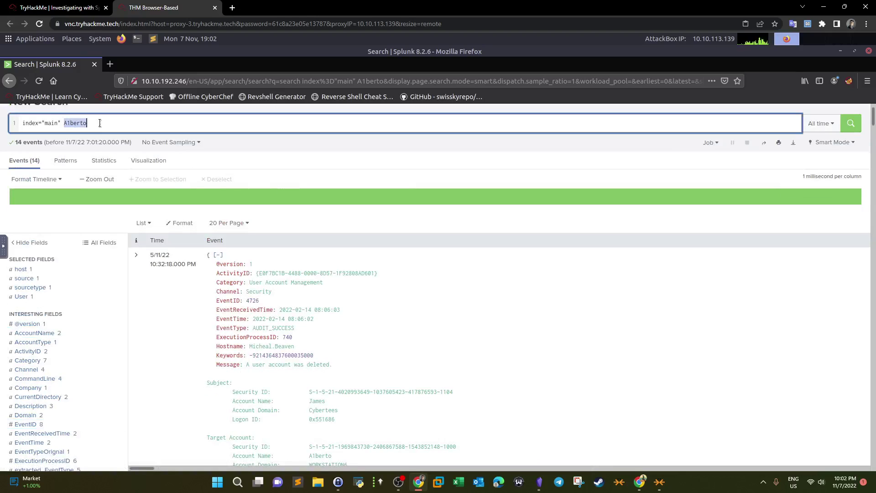
type("powershell")
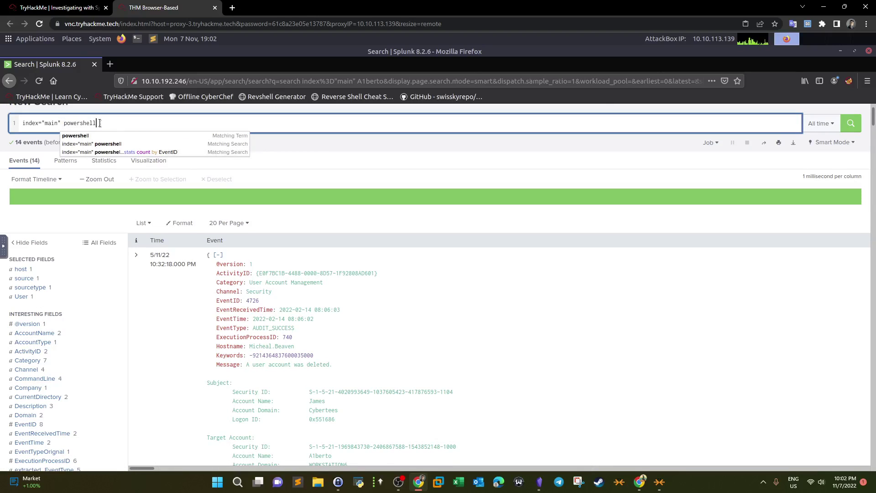
key("Return")
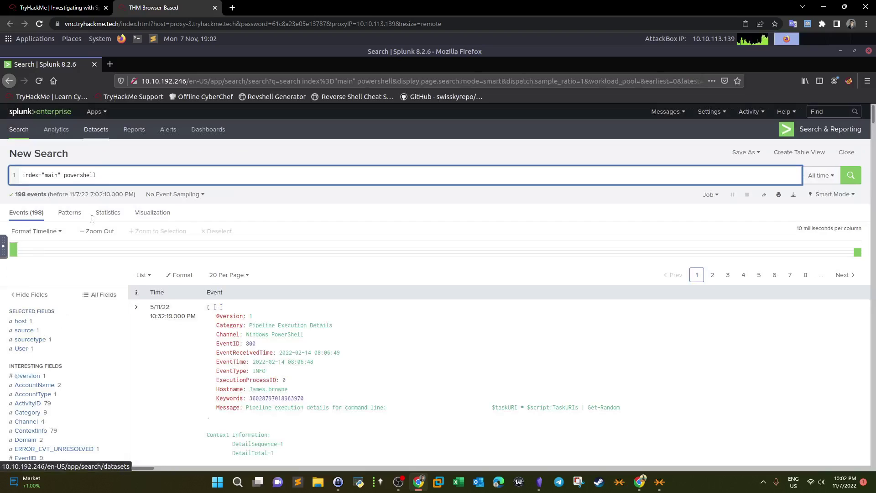
Find and select the infected host's Hostname value in the powershell events
scroll(93, 243, "down", 1)
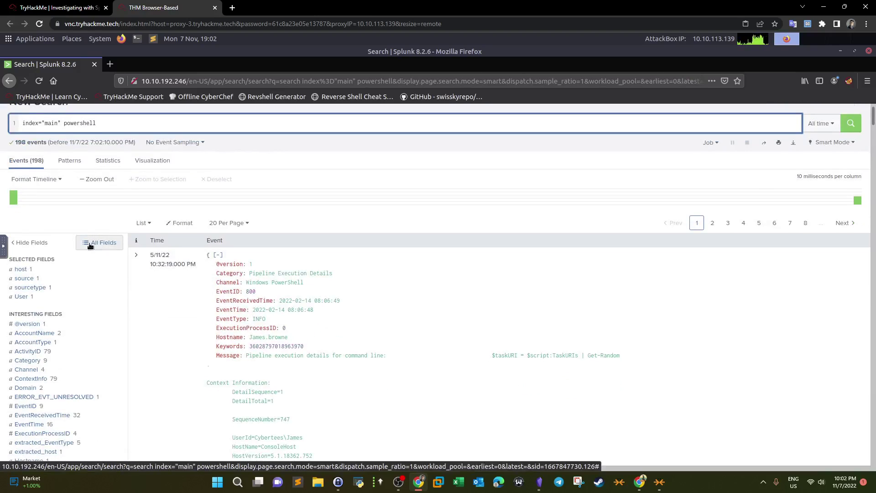
scroll(90, 247, "down", 1)
scroll(90, 246, "down", 1)
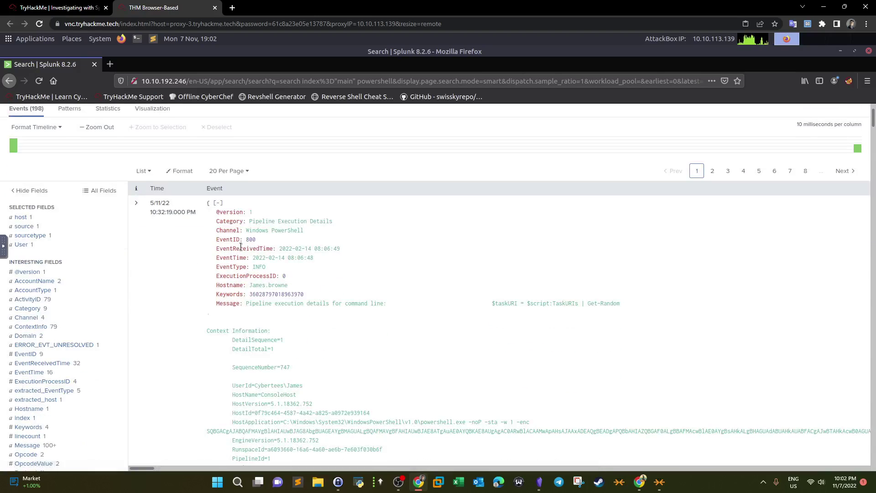
scroll(241, 246, "down", 2)
scroll(240, 246, "down", 1)
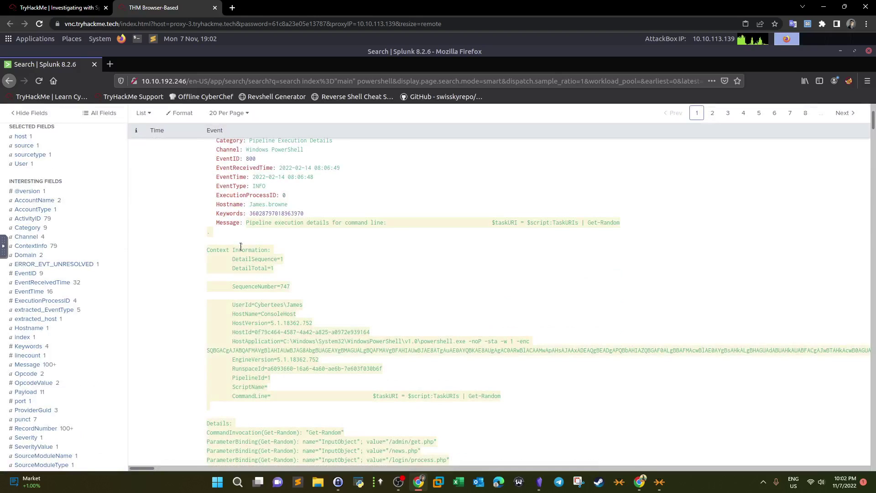
scroll(240, 246, "up", 2)
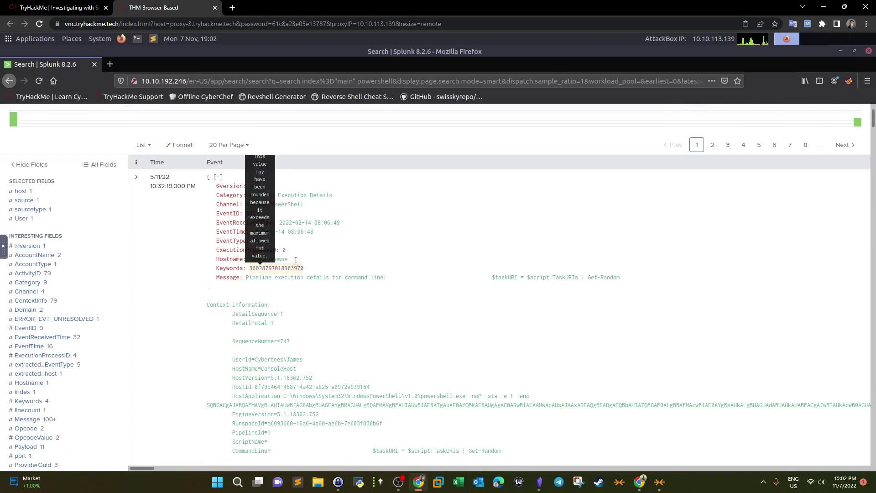
double_click(256, 260)
key("ctrl+Tab")
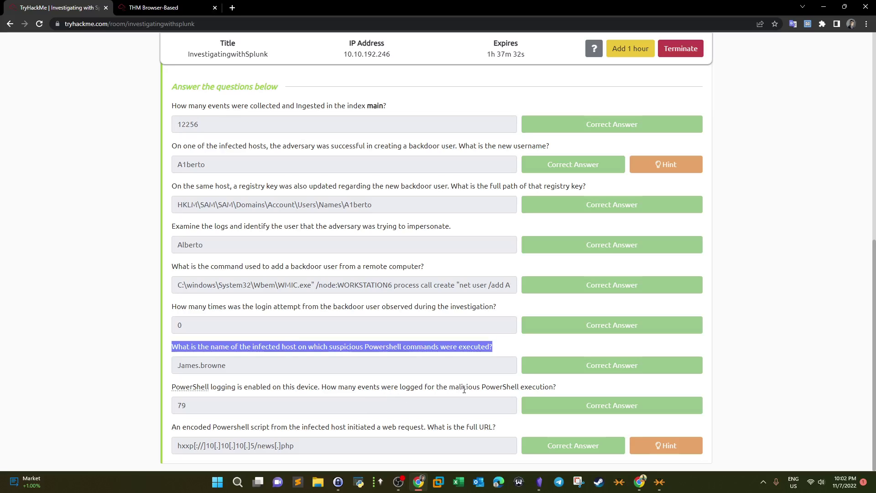
left_click_drag(555, 388, 468, 387)
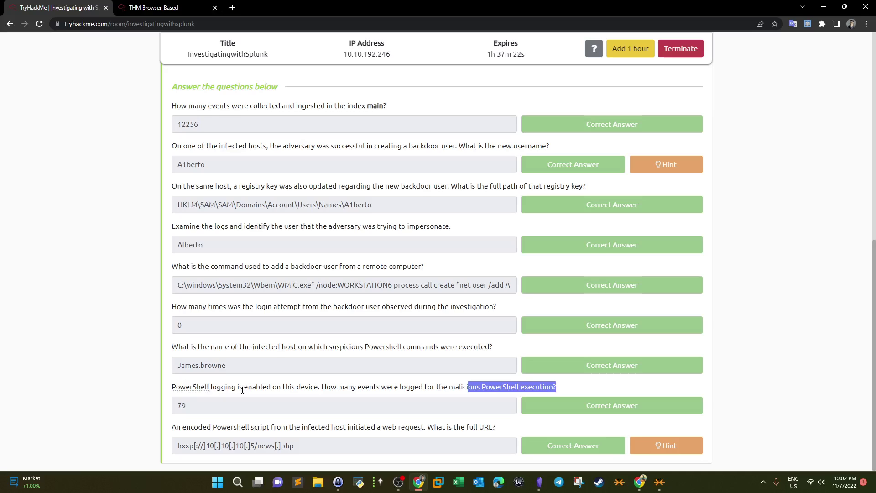
left_click_drag(236, 387, 173, 388)
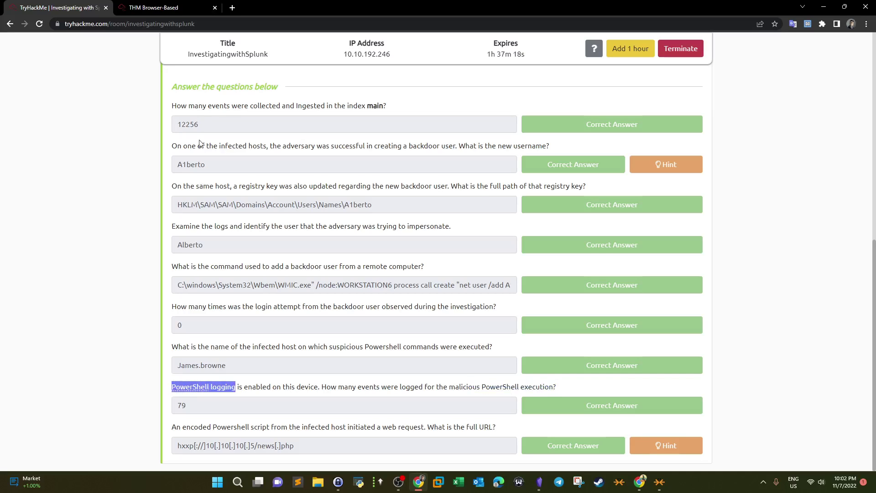
left_click(168, 7)
left_click(539, 481)
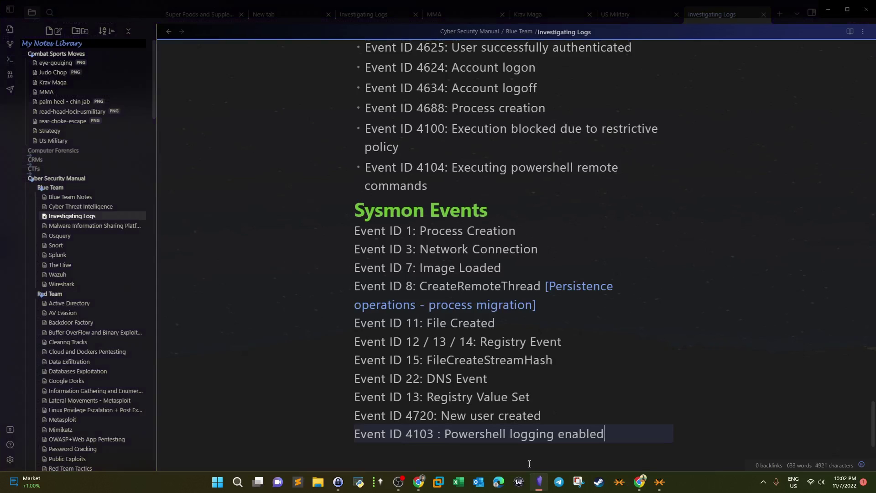
double_click(423, 433)
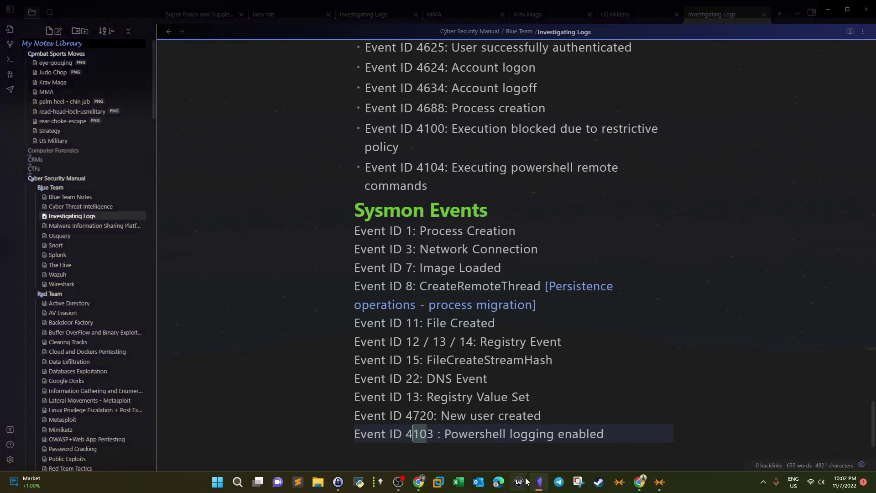
left_click(538, 482)
left_click(57, 8)
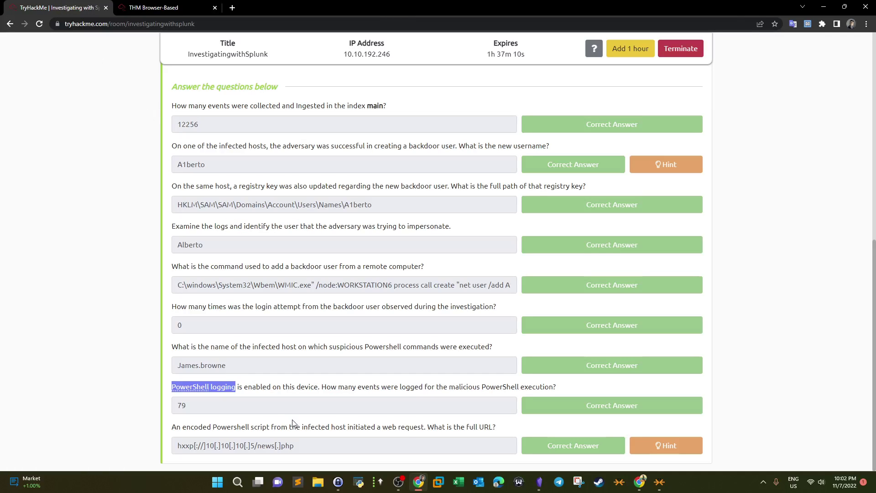
Swap 'powershell' for EventID="4103" via autocomplete, returning 79 events
left_click(145, 8)
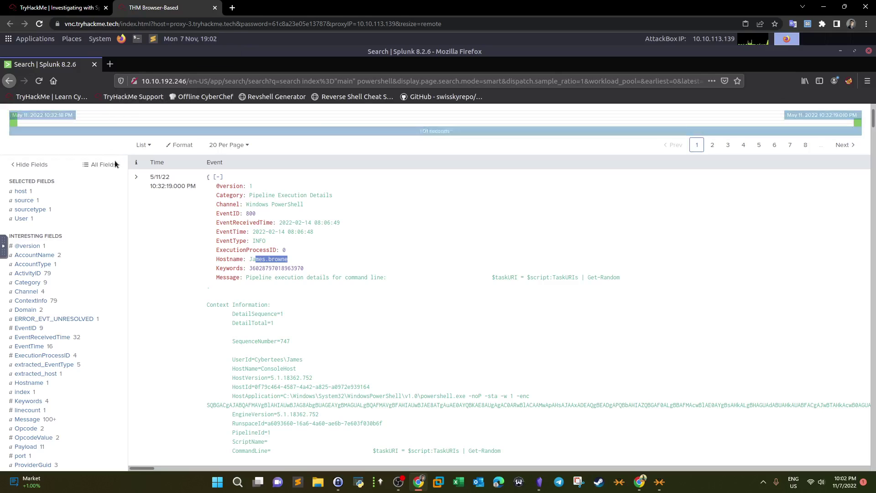
scroll(113, 167, "up", 5)
left_click_drag(64, 174, 125, 170)
type("Event")
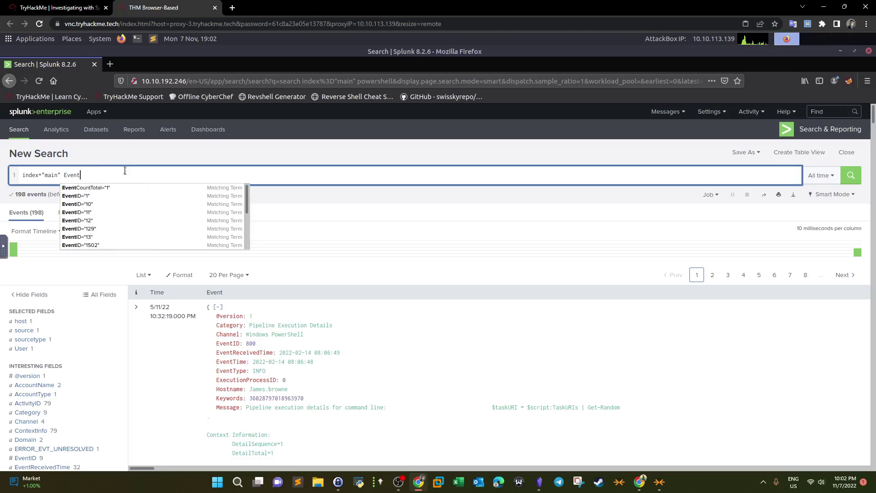
left_click(122, 204)
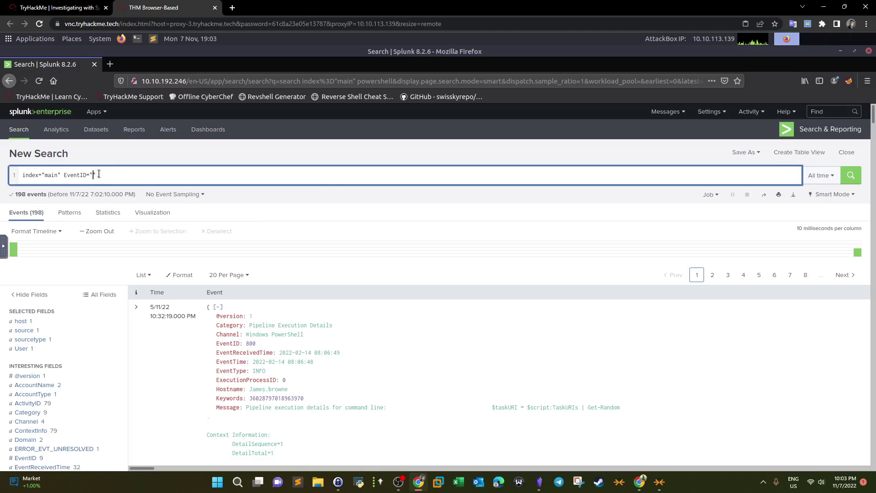
type("4103")
key("Return")
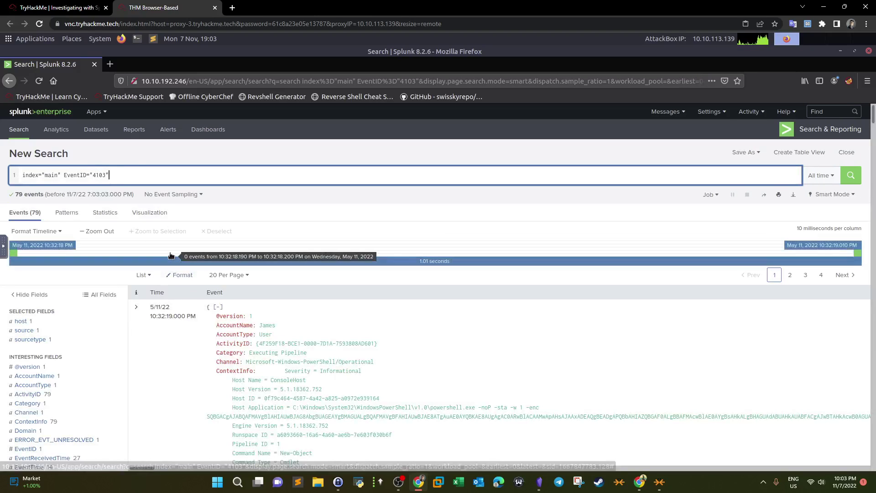
left_click(57, 8)
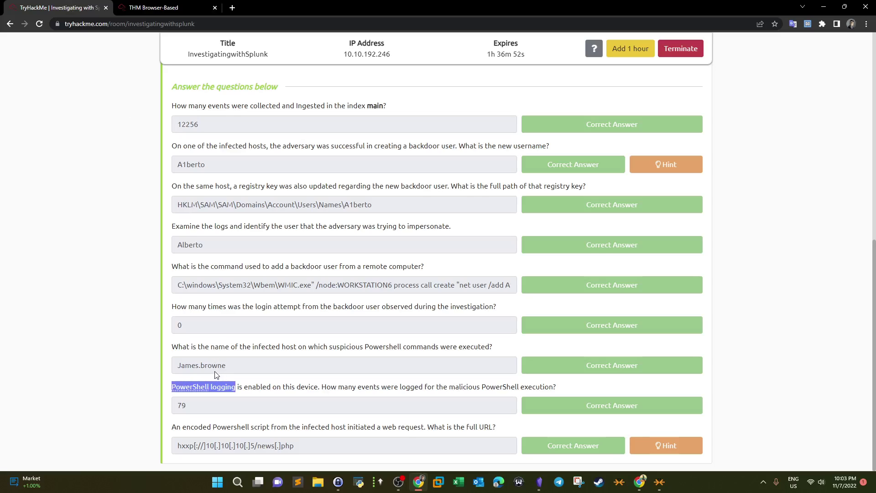
Highlight the question asking for the encoded PowerShell script's full URL, then return to the Splunk search
left_click_drag(173, 430, 458, 429)
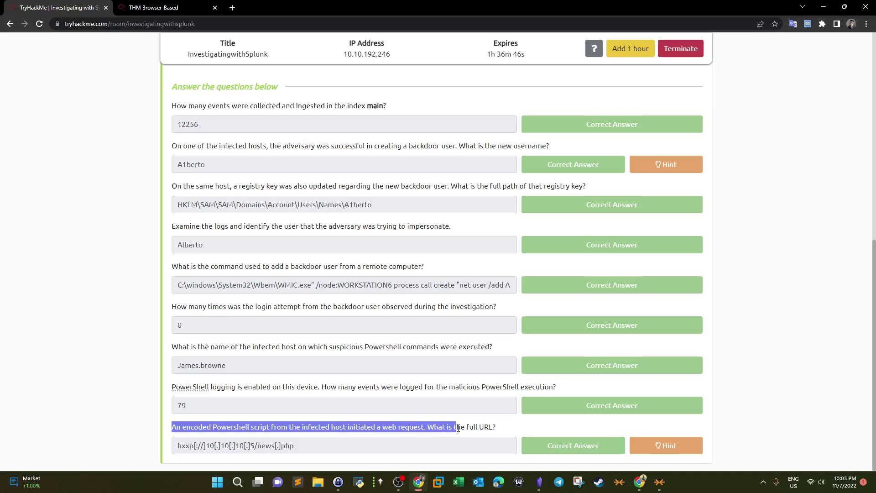
left_click(167, 7)
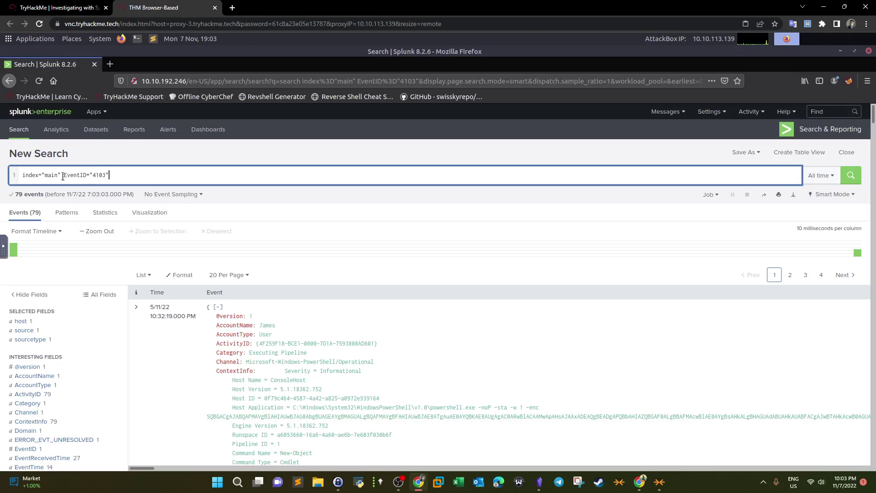
Replace EventID="4103" with powershell and rerun the main-index search (198 events)
left_click_drag(64, 177, 145, 173)
type("powershell")
key("Return")
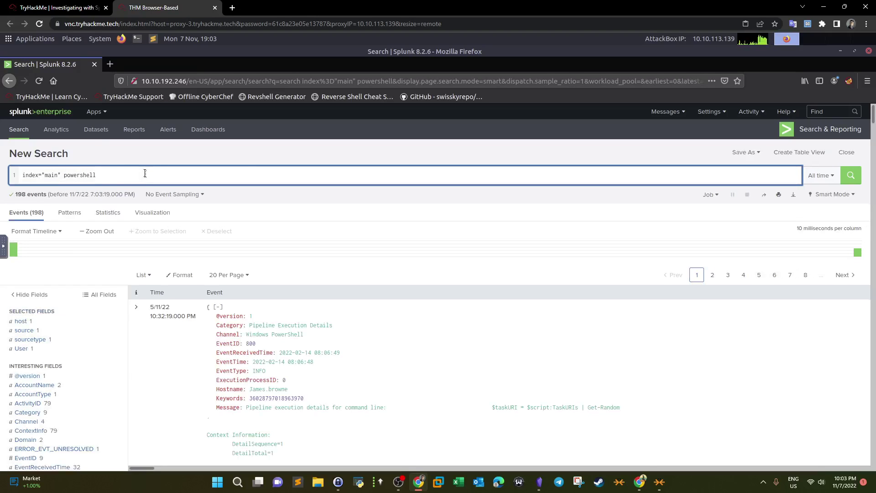
Select the first event's full base64-encoded Message value to copy it
left_click(434, 268)
scroll(438, 262, "down", 3)
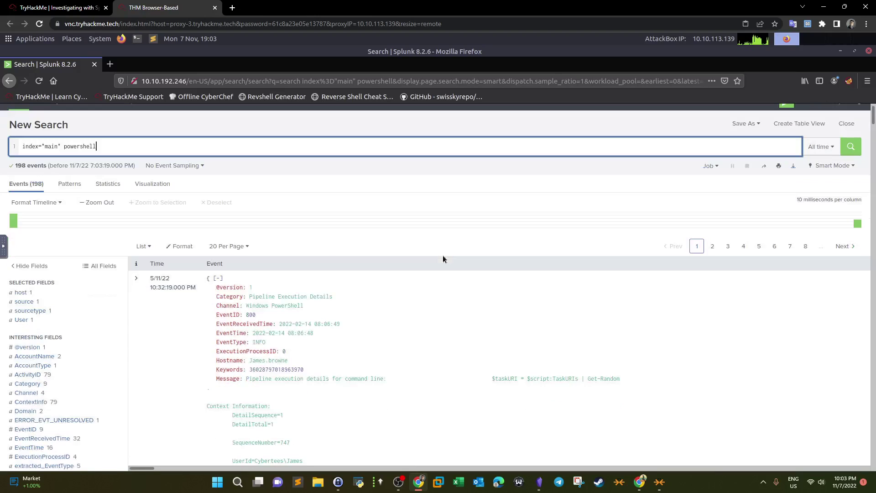
scroll(442, 259, "down", 3)
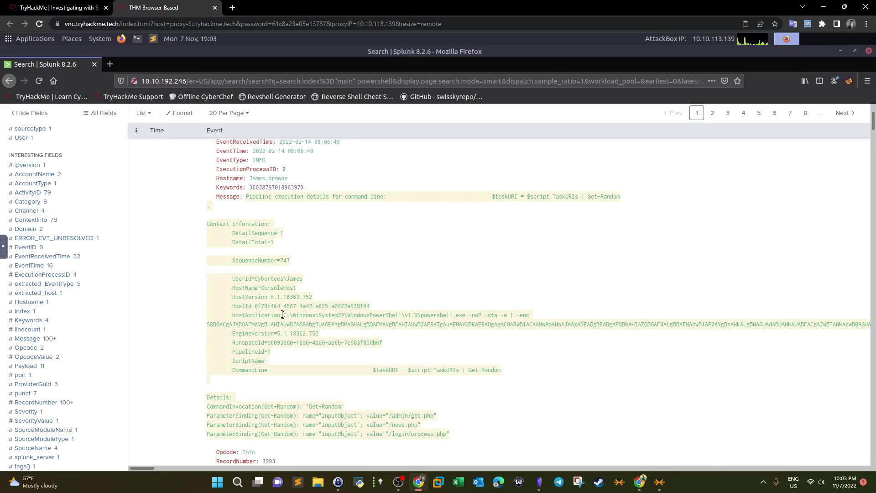
left_click_drag(282, 314, 395, 329)
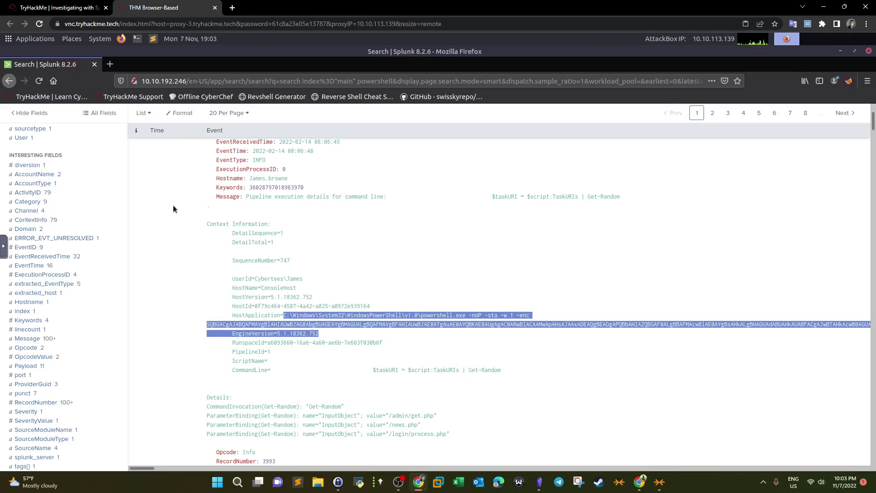
scroll(173, 209, "up", 2)
left_click(378, 275)
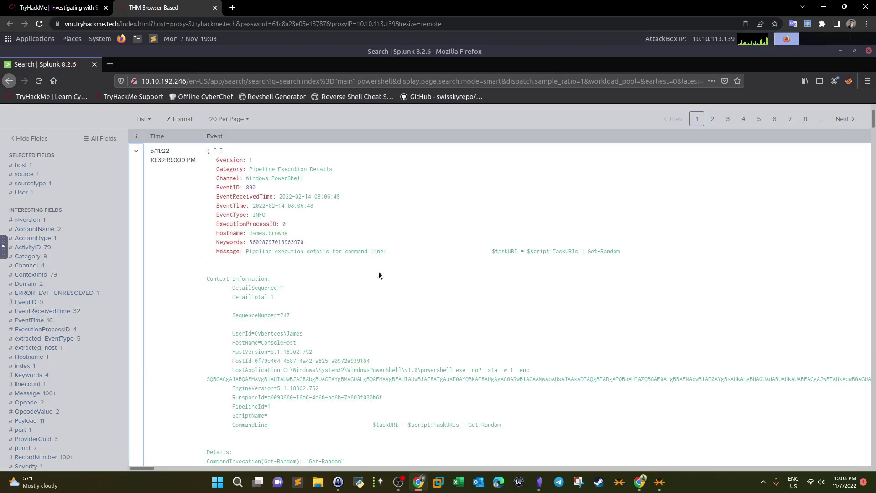
scroll(305, 281, "down", 10)
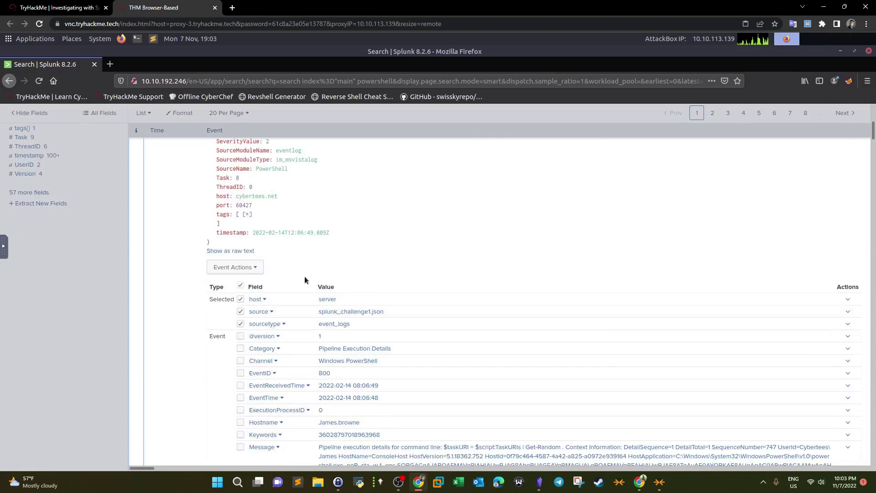
scroll(305, 279, "down", 3)
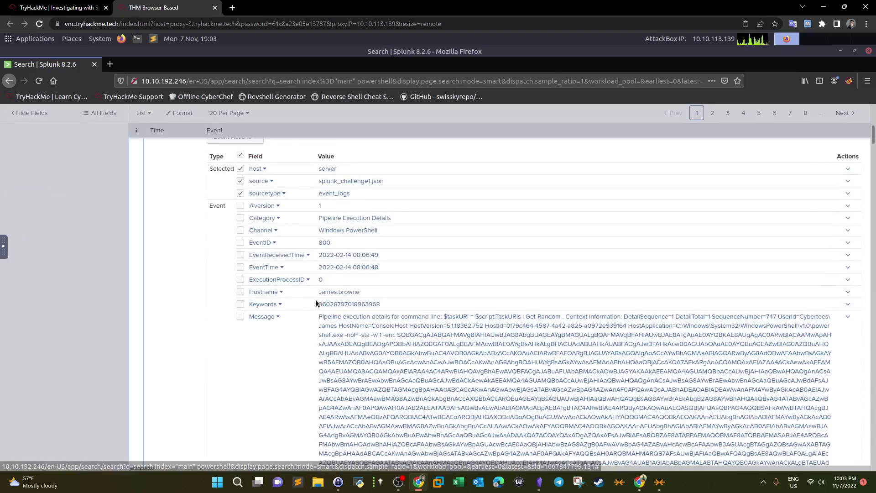
scroll(315, 301, "down", 1)
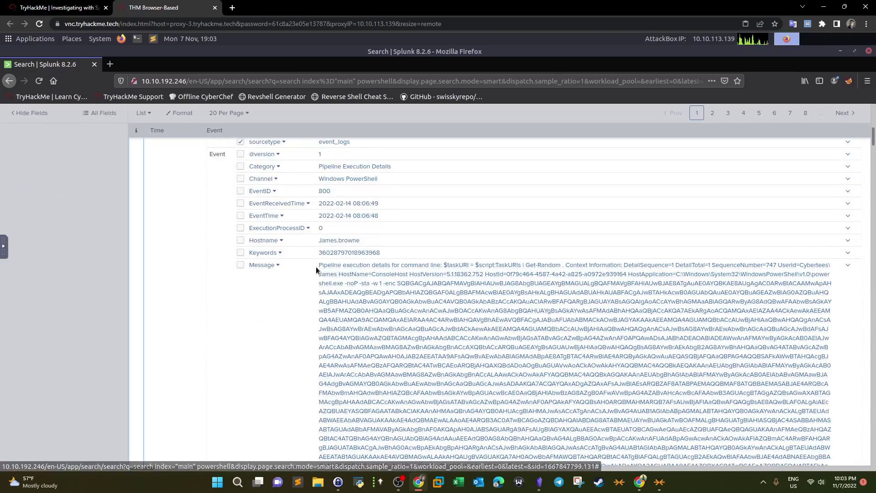
left_click_drag(316, 269, 383, 329)
Open CyberChef from a Google search for 'cyber' and add From Base64 to the recipe
left_click(233, 11)
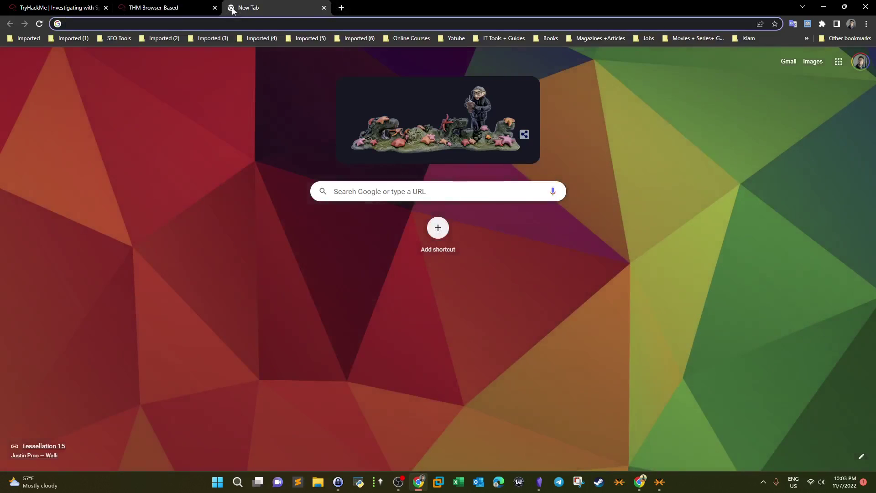
type("cyber")
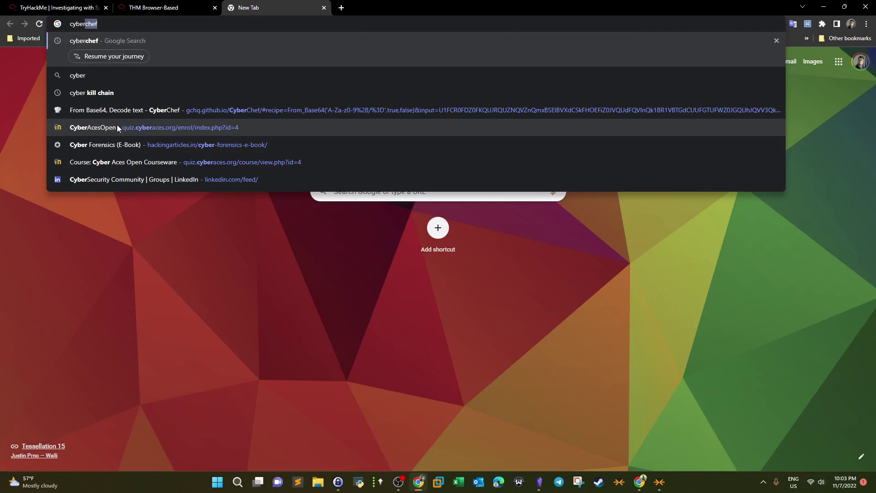
left_click(108, 40)
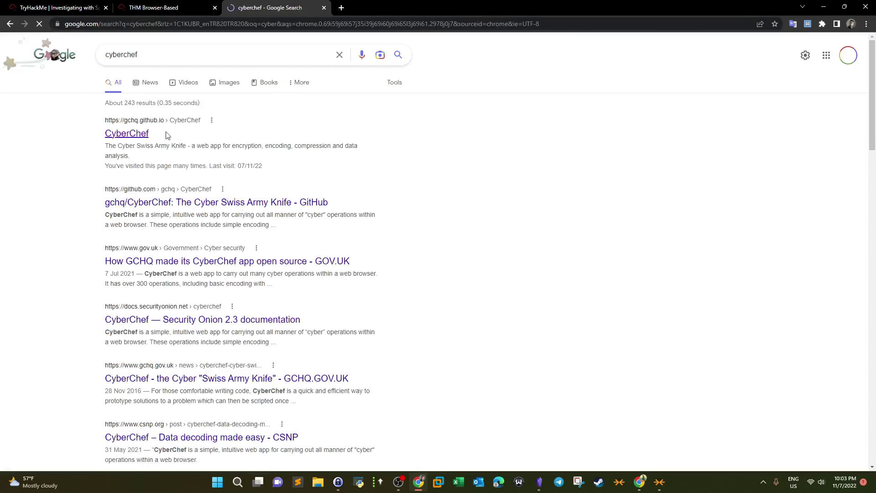
left_click(346, 135)
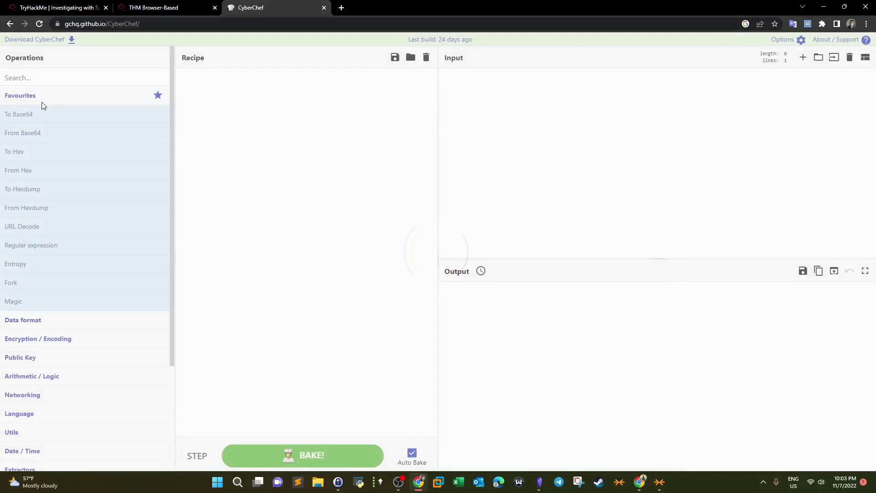
left_click_drag(31, 133, 256, 91)
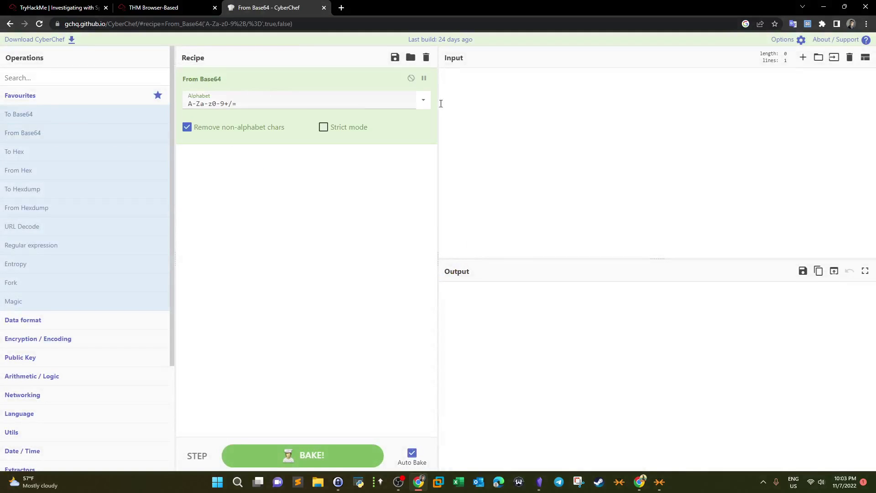
Paste the PowerShell log into Input and trim it down to just the base64 payload
left_click(510, 98)
key("ctrl+v")
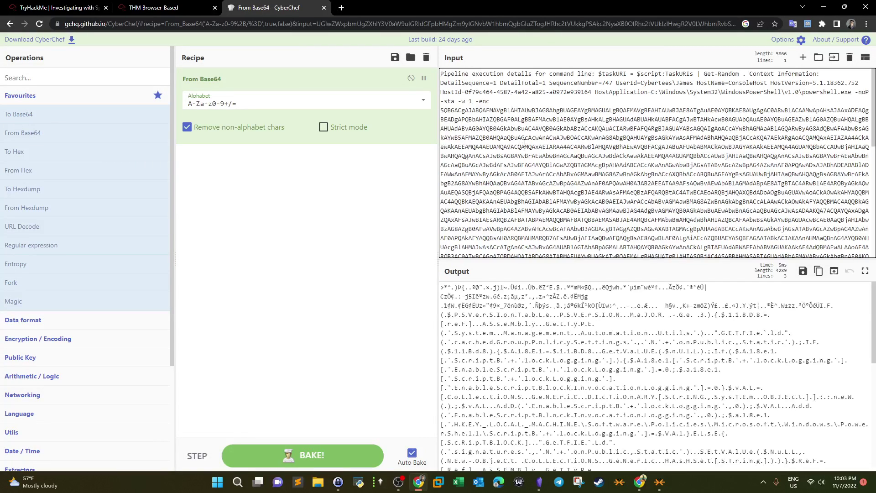
left_click_drag(500, 104, 440, 72)
key("BackSpace")
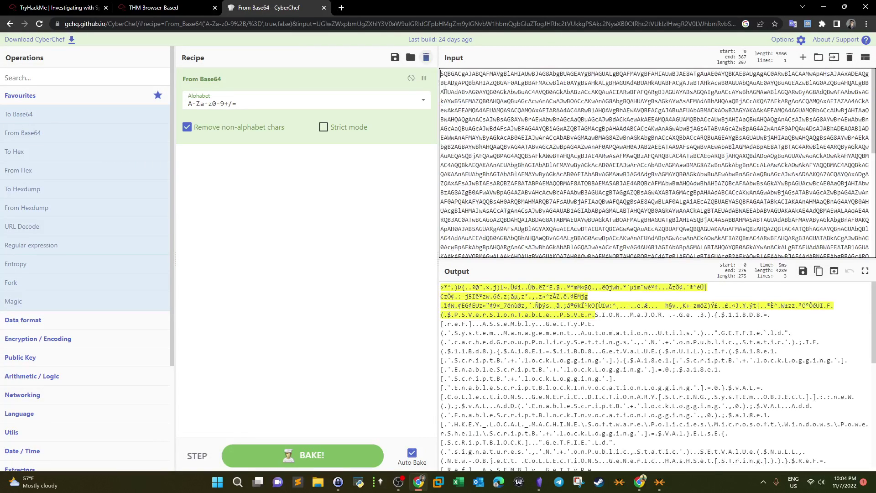
scroll(607, 199, "down", 3)
scroll(607, 199, "down", 3)
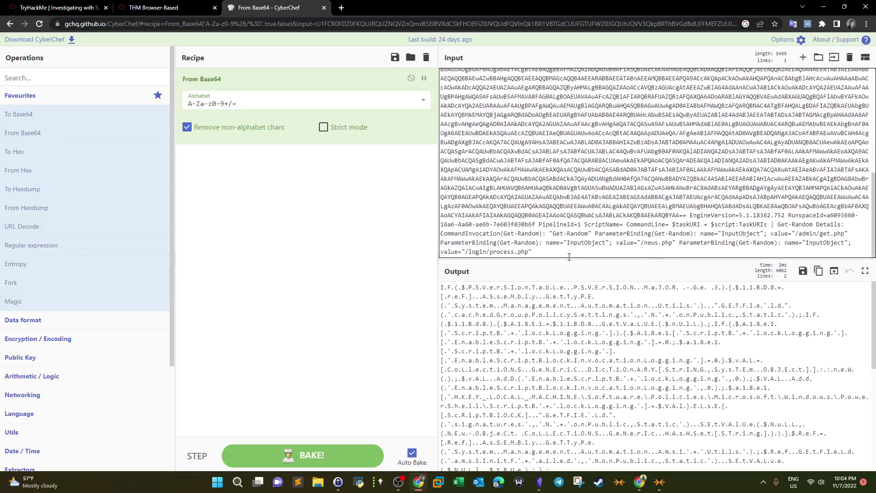
left_click_drag(568, 256, 687, 214)
key("BackSpace")
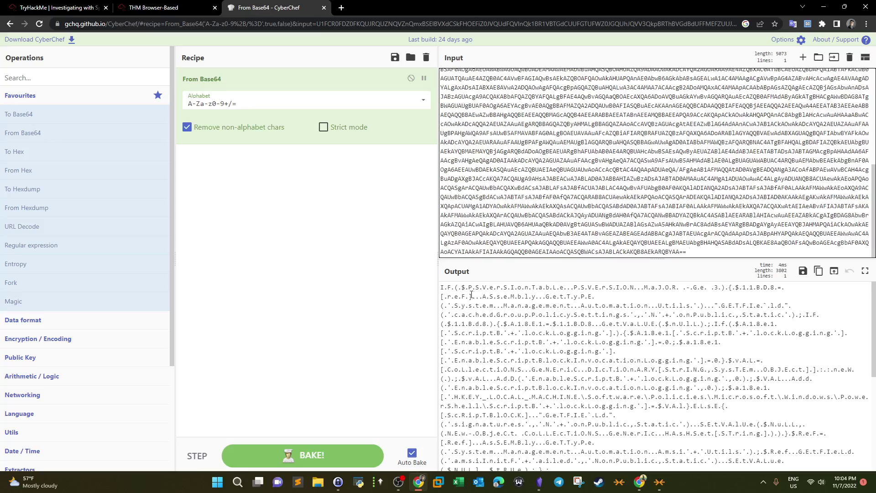
Add a Decode text operation after From Base64, found by searching 'decode'
left_click(54, 78)
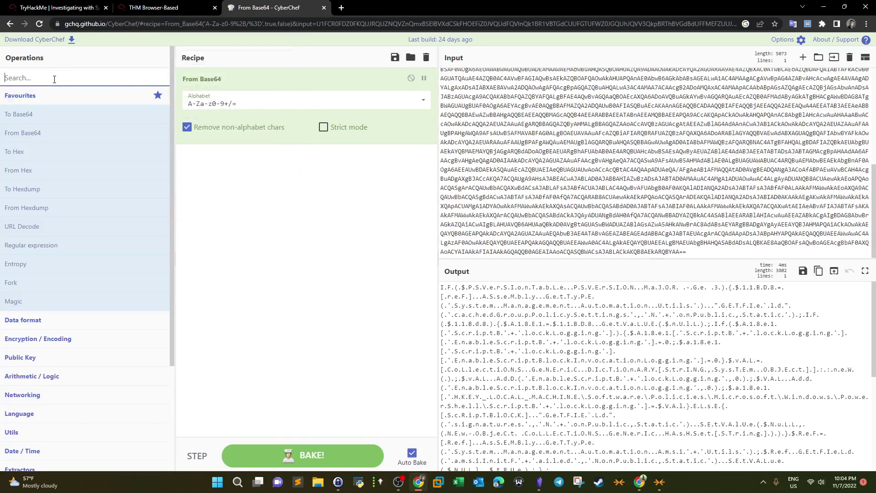
type("deco")
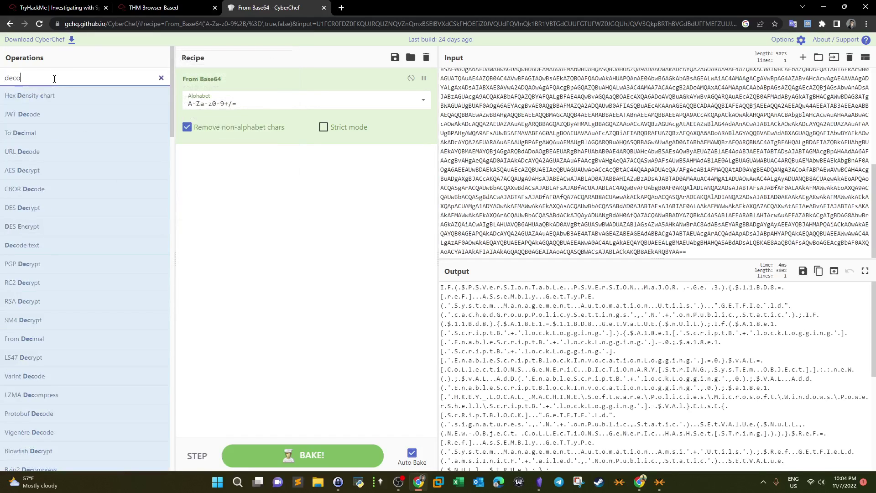
type("de")
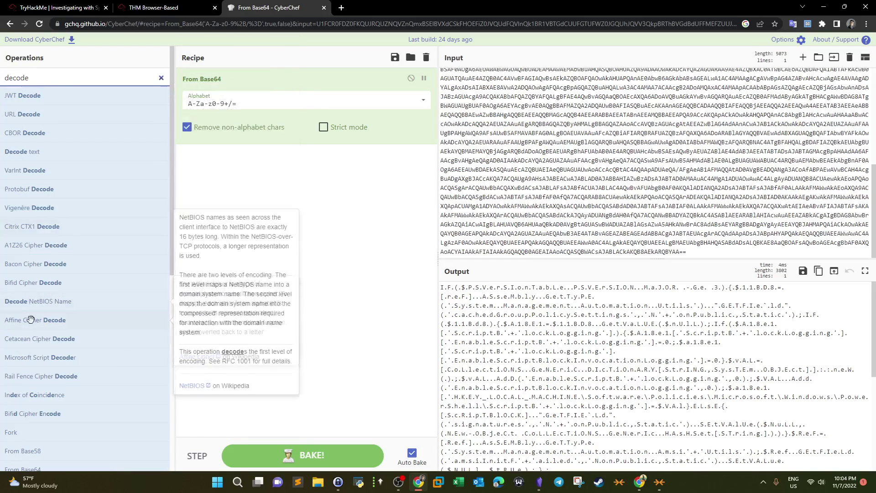
scroll(32, 406, "down", 3)
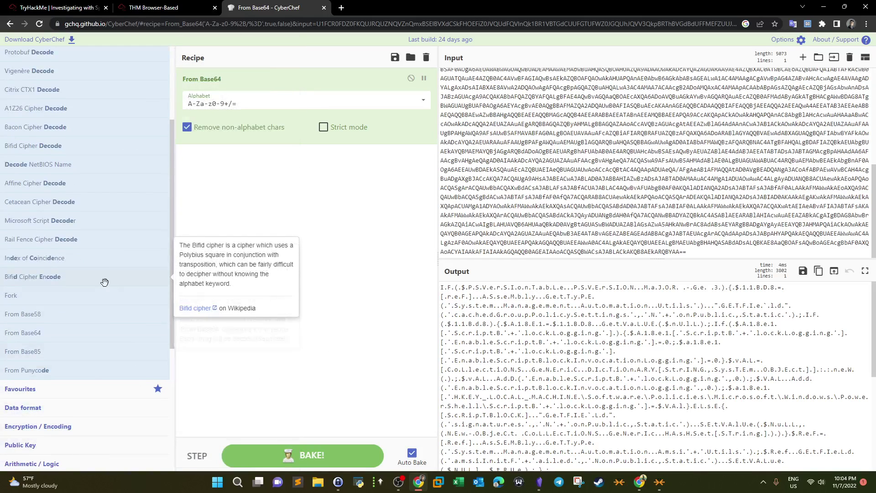
scroll(77, 274, "up", 3)
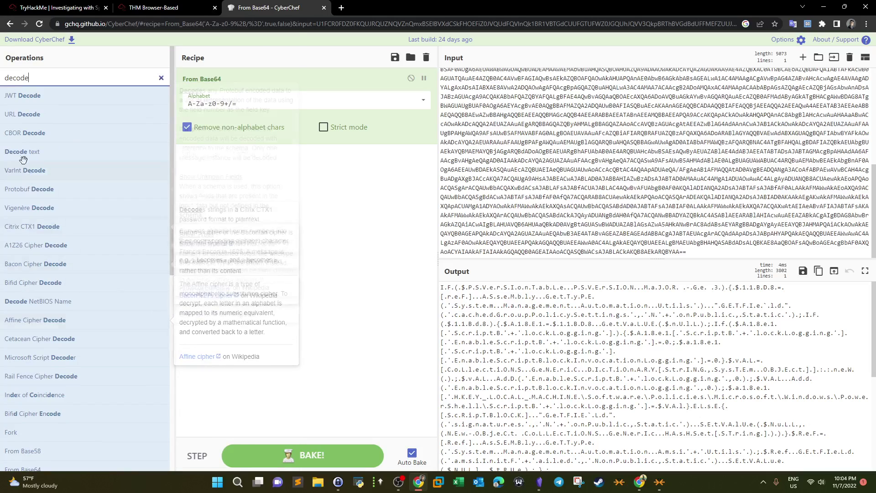
left_click_drag(20, 152, 235, 164)
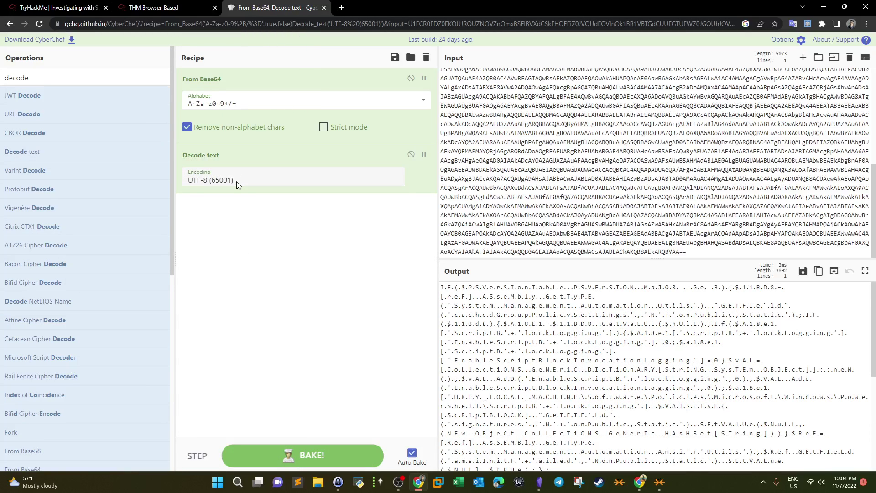
Set Decode text to UTF-16LE and inspect the script's FromBase64String payload and /news.php path
left_click(236, 182)
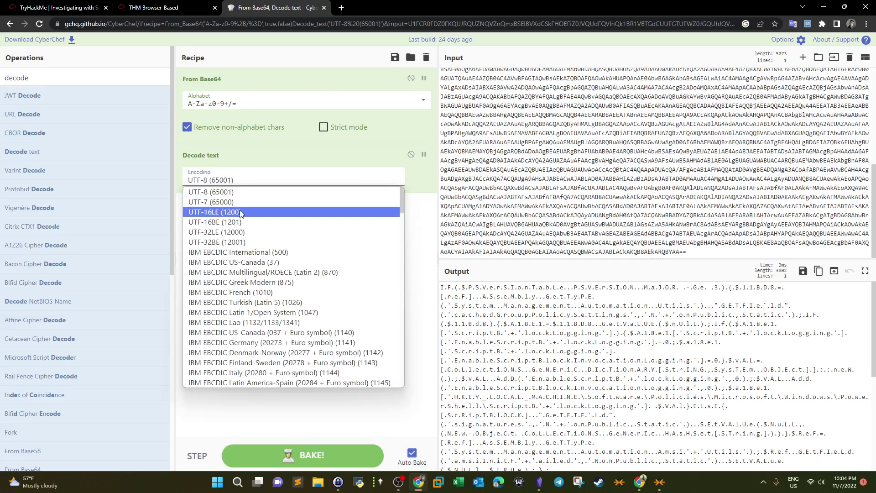
left_click(238, 202)
left_click(239, 180)
left_click(239, 211)
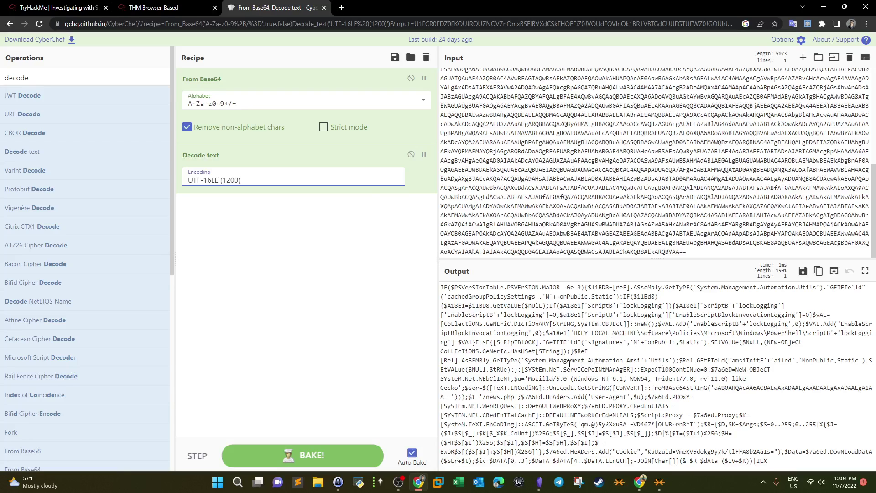
left_click_drag(521, 377, 656, 380)
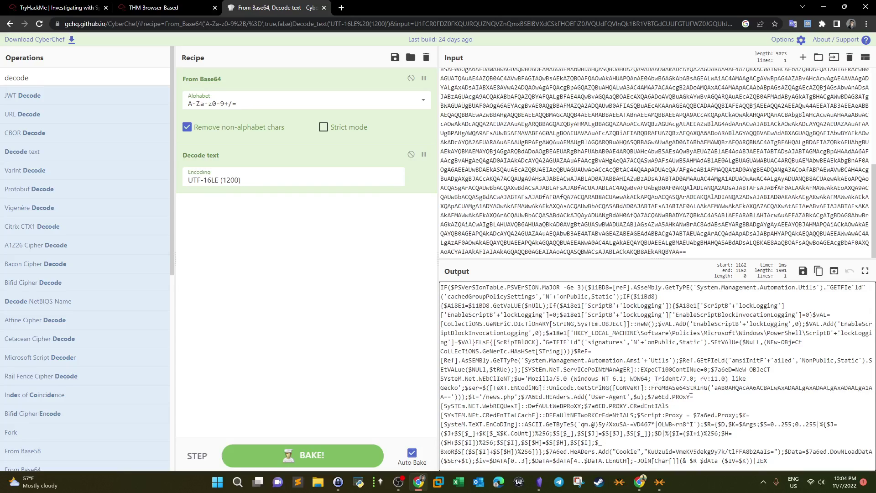
left_click_drag(655, 390, 506, 397)
left_click(496, 398)
left_click_drag(515, 398, 483, 397)
Duplicate the CyberChef tab and copy the inner base64 string passed to FromBase64String
right_click(280, 8)
left_click(319, 71)
left_click(281, 4)
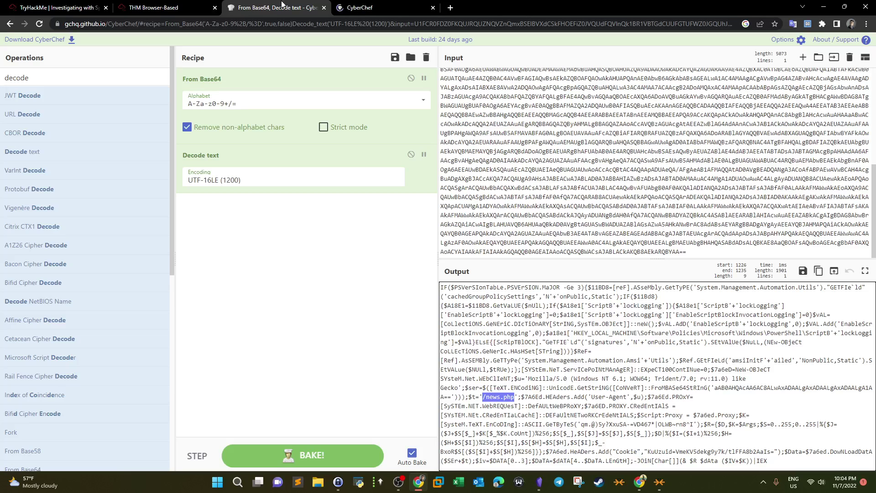
left_click_drag(714, 389, 453, 398)
right_click(451, 397)
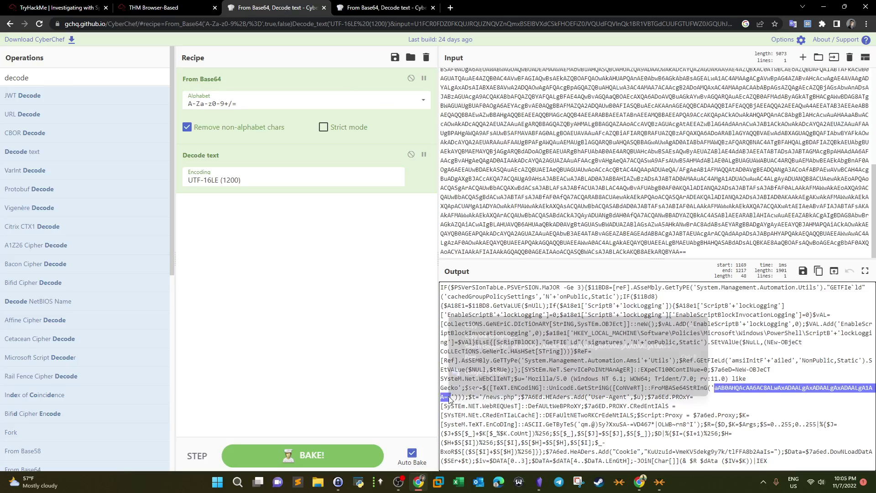
left_click(477, 333)
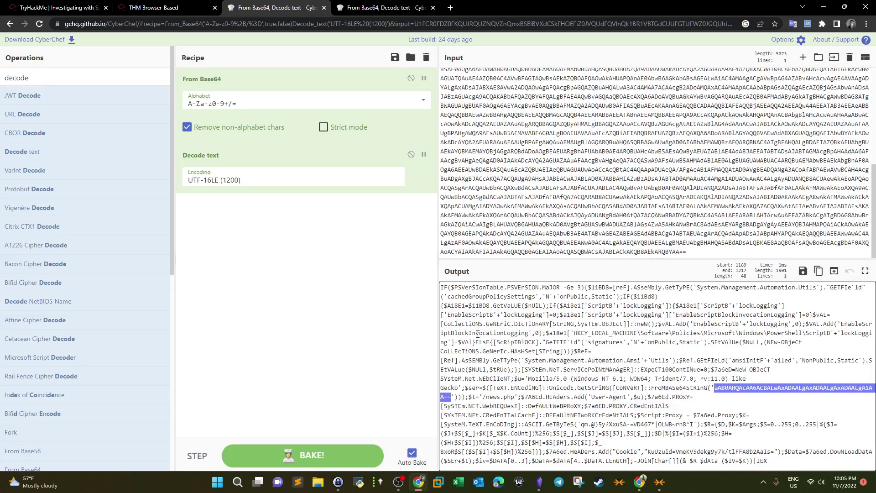
left_click(383, 7)
key("ctrl+a")
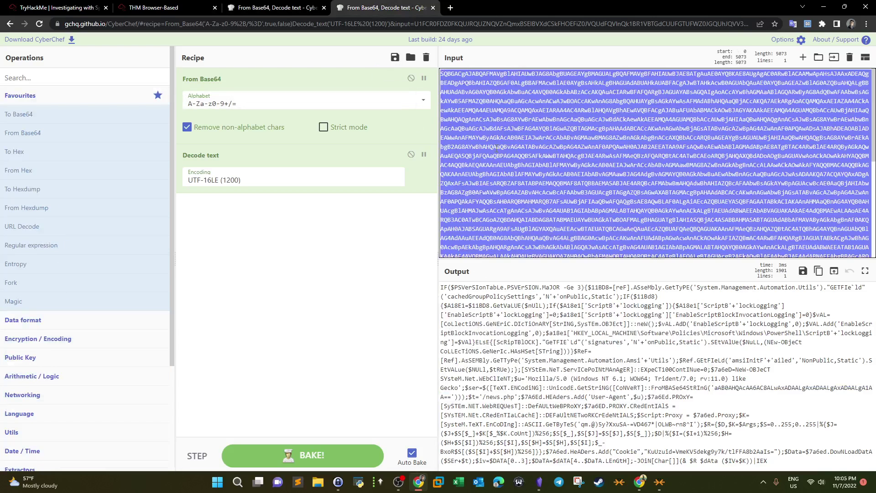
key("ctrl+v")
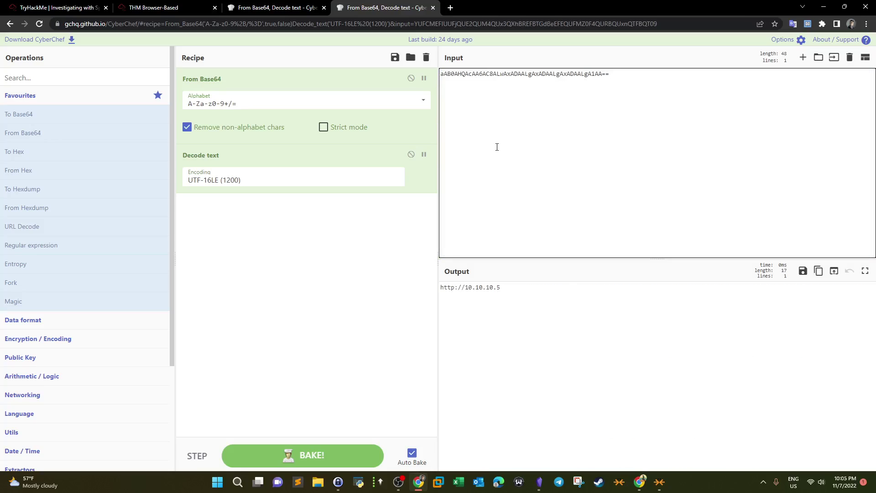
left_click_drag(498, 292, 435, 289)
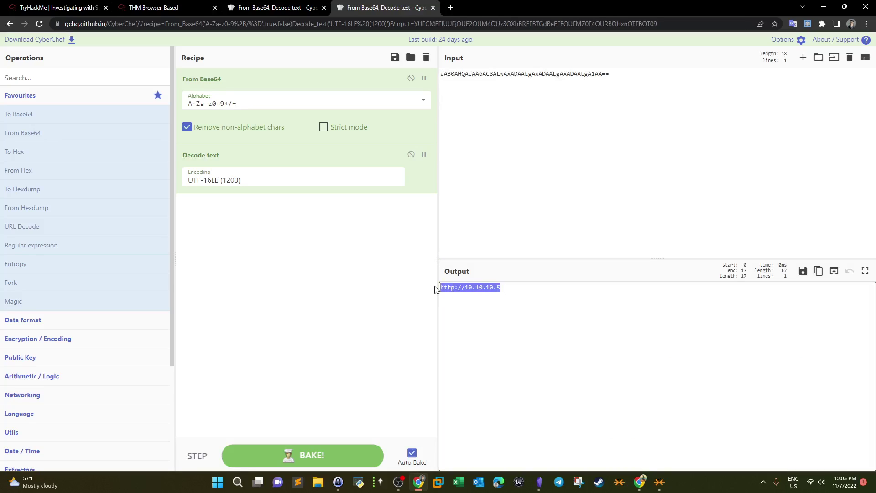
right_click(449, 286)
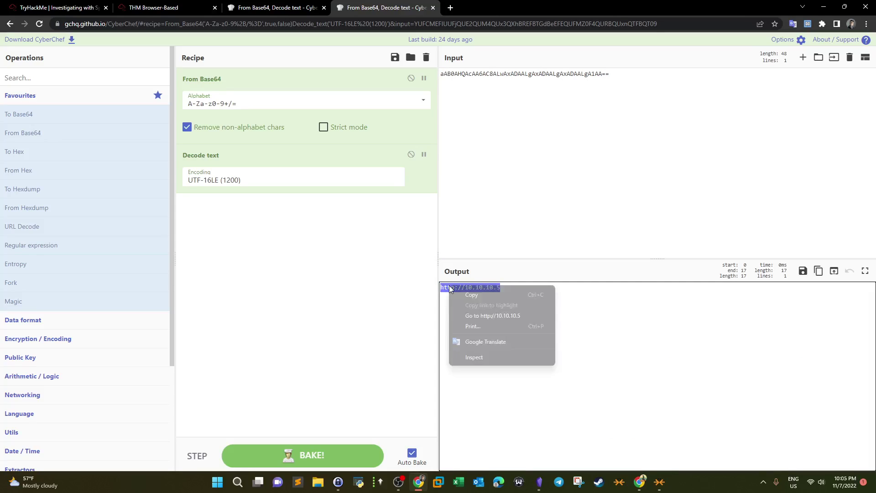
left_click(457, 297)
left_click(505, 115)
key("ctrl+a")
key("ctrl+v")
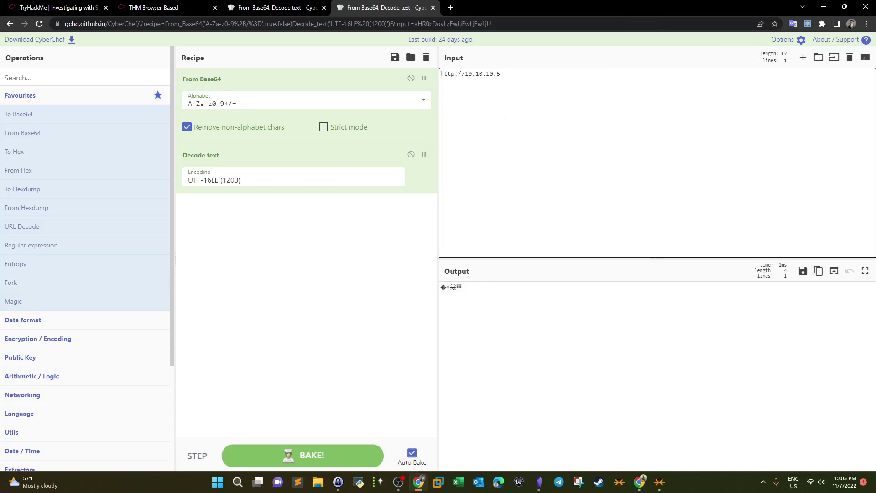
type("/news.php")
key("ctrl+a")
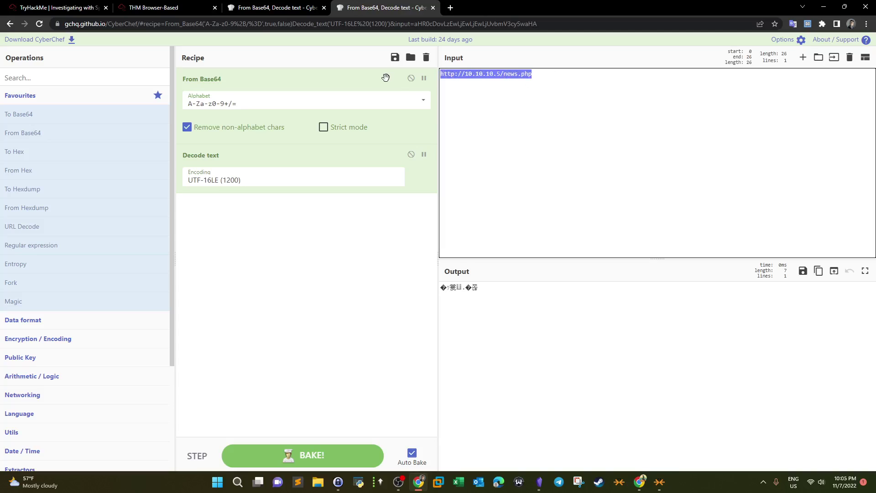
key("ctrl+2")
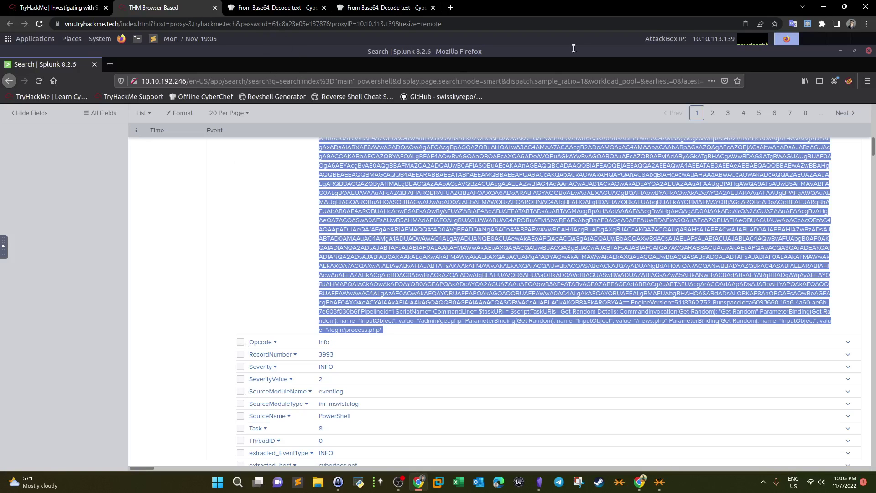
Read the TryHackMe hint for the full-URL question, which suggests defanging it in CyberChef
left_click(54, 7)
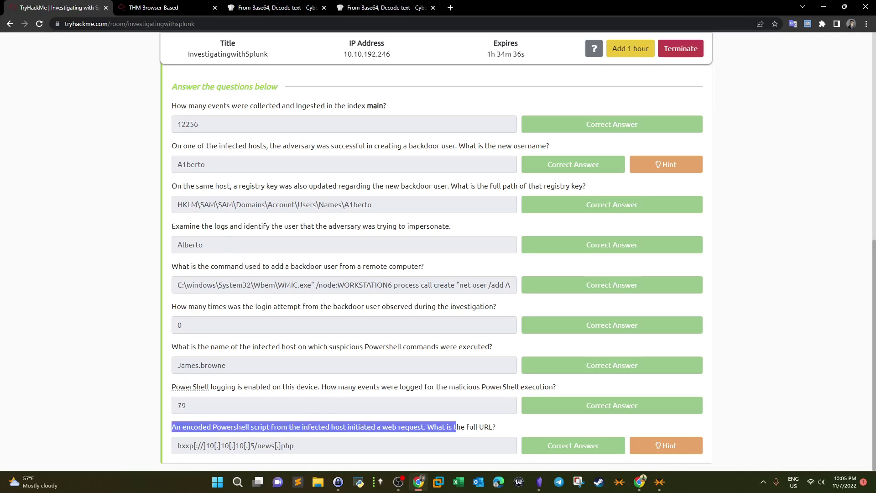
left_click(401, 434)
left_click(634, 451)
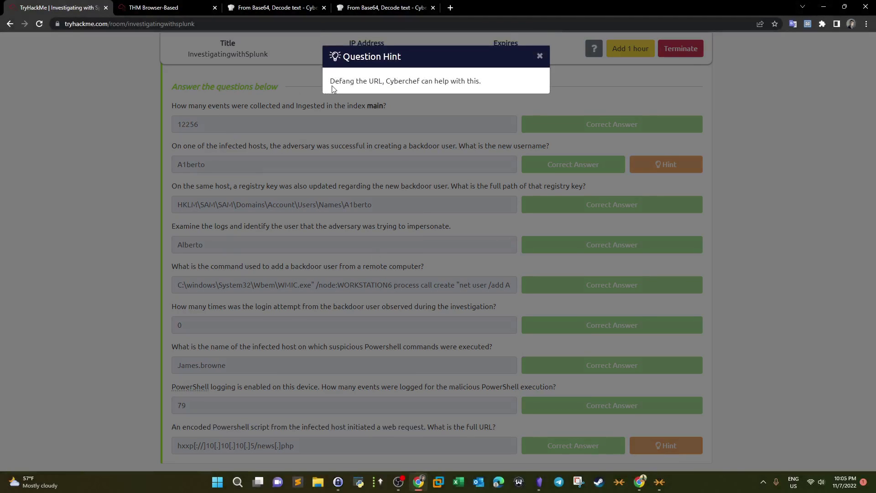
left_click(539, 56)
left_click(413, 7)
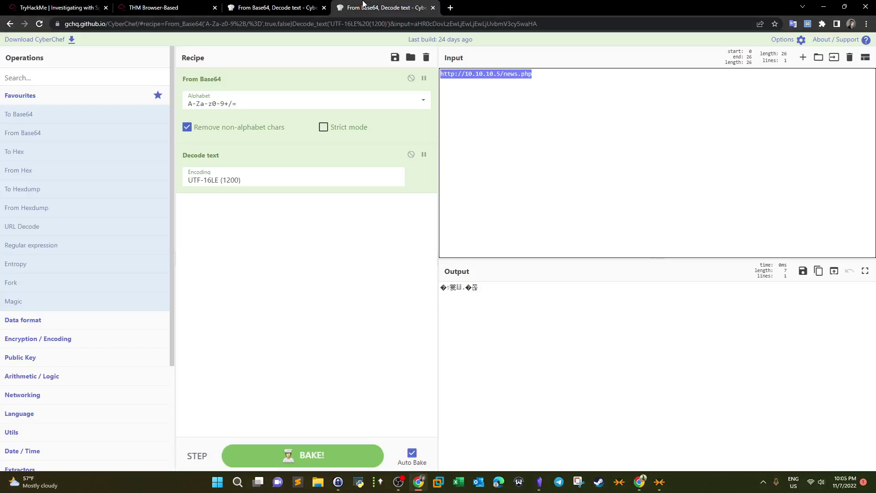
Replace the recipe with Defang URL, producing hxxp[://]10[.]10[.]10[.]5/news[.]php
left_click(294, 4)
left_click(376, 6)
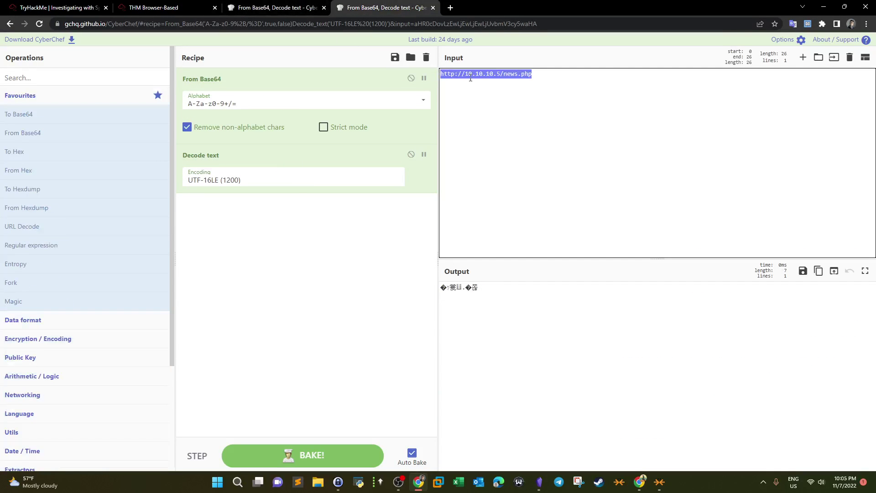
left_click(426, 58)
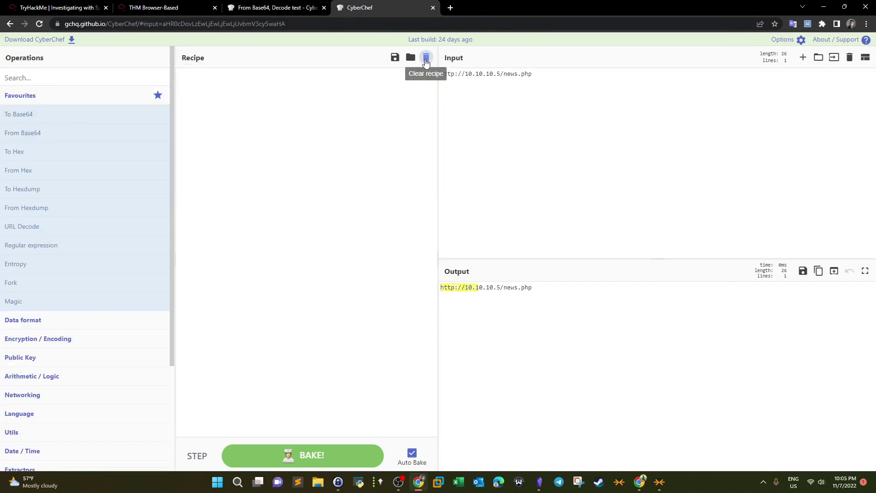
left_click(34, 75)
type("defa")
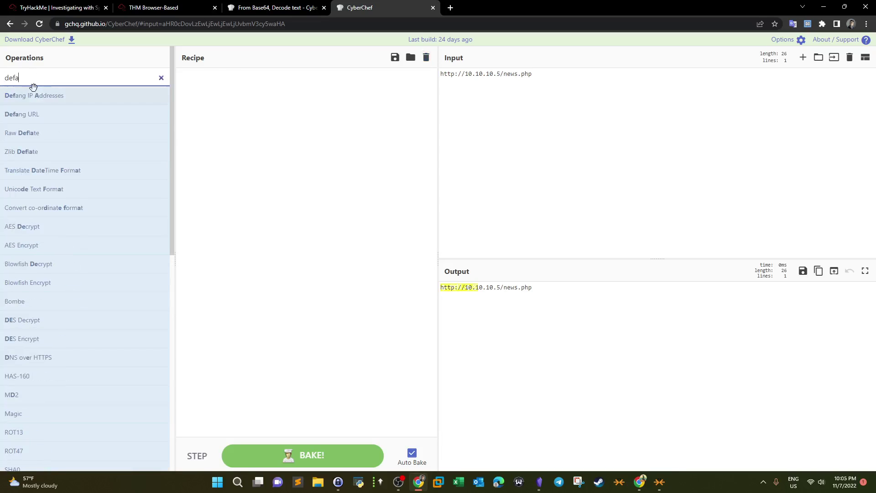
left_click_drag(35, 112, 261, 79)
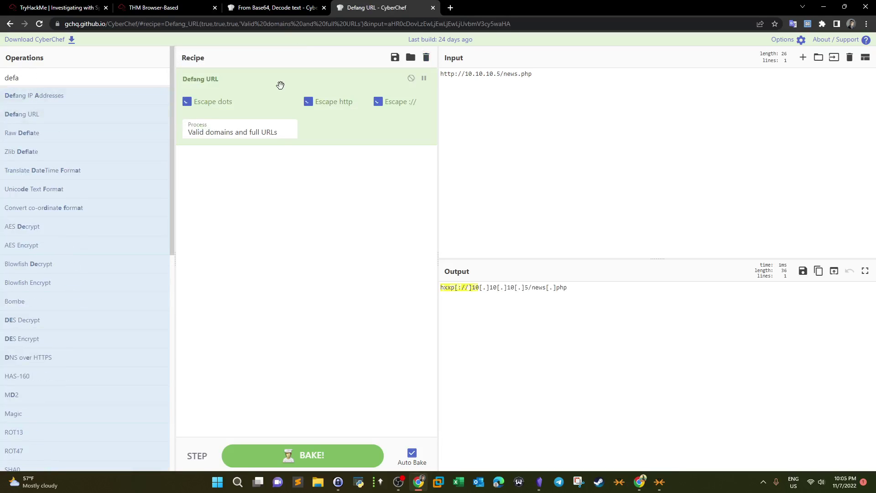
triple_click(535, 295)
left_click(155, 7)
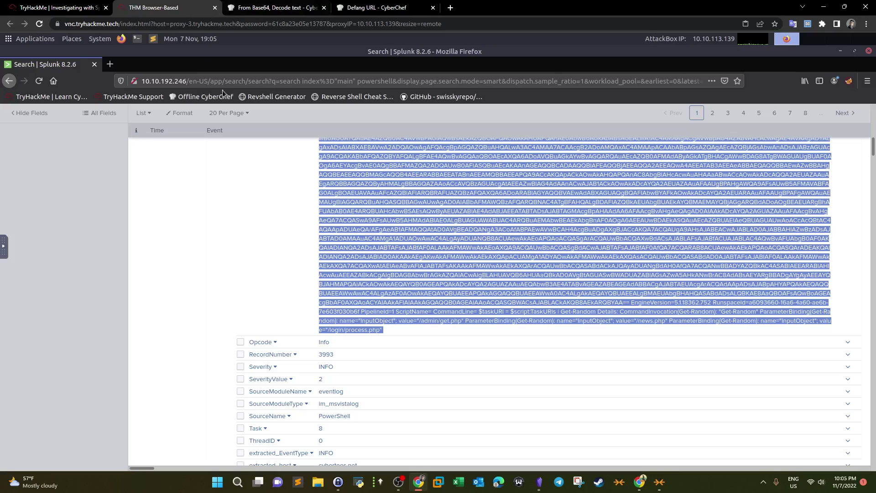
left_click(80, 9)
left_click_drag(303, 449, 126, 443)
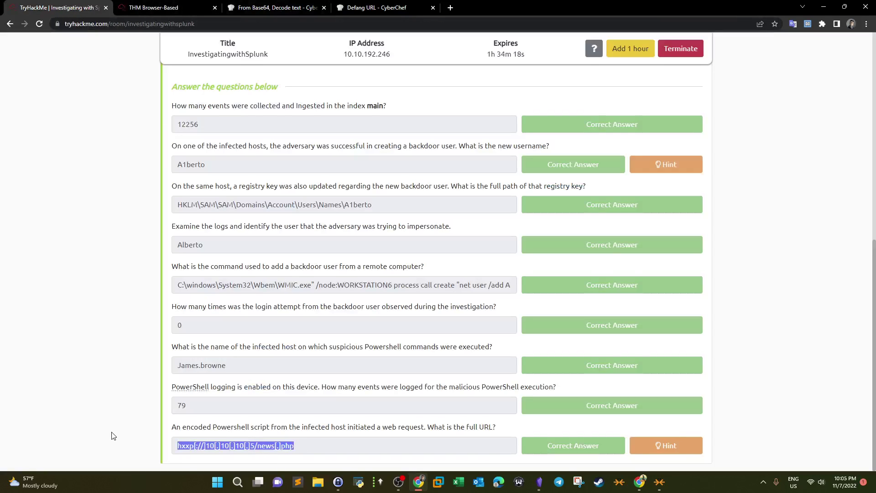
left_click(125, 437)
scroll(344, 423, "up", 7)
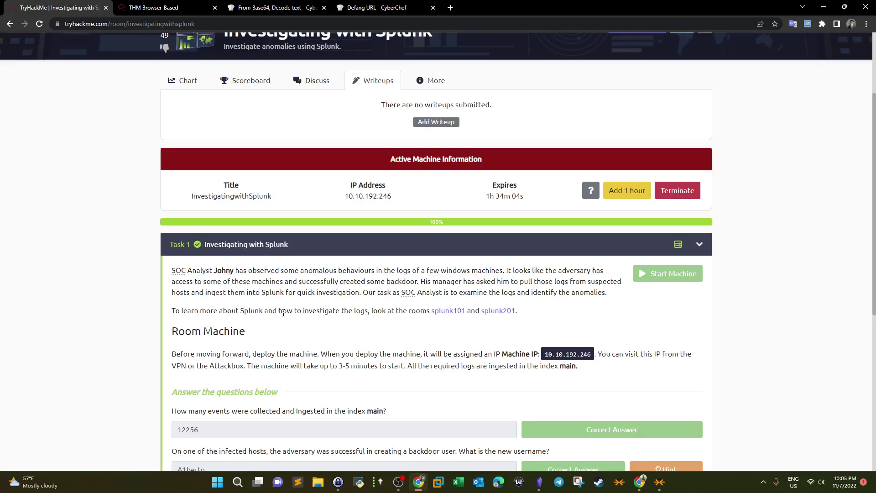
scroll(283, 313, "down", 5)
left_click(148, 5)
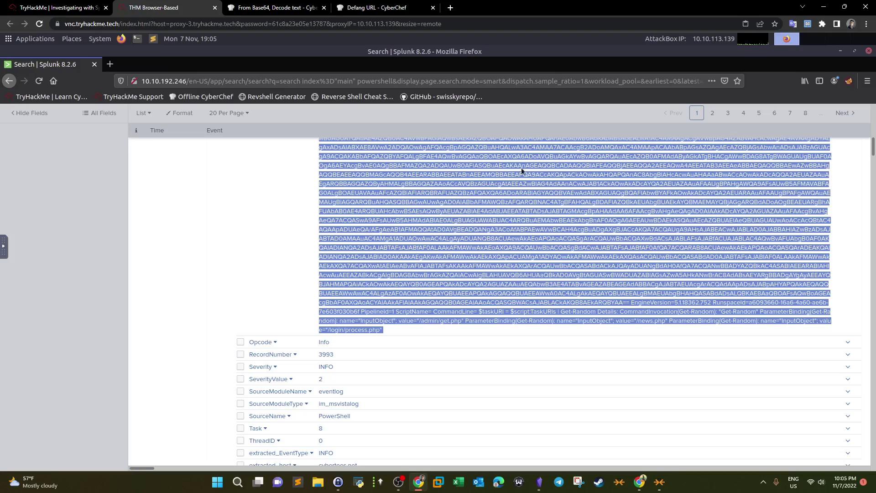
Scroll back to the top of the powershell search's 198-event list
scroll(873, 129, "up", 1)
scroll(873, 129, "up", 15)
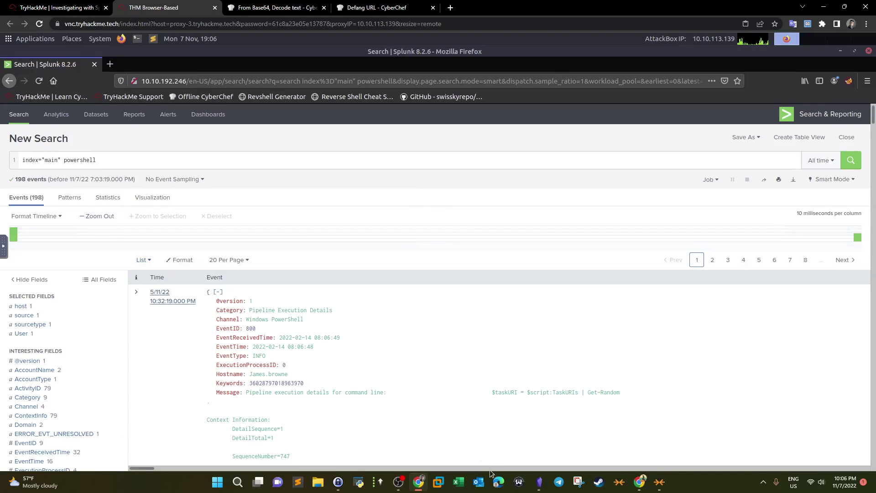
left_click(398, 481)
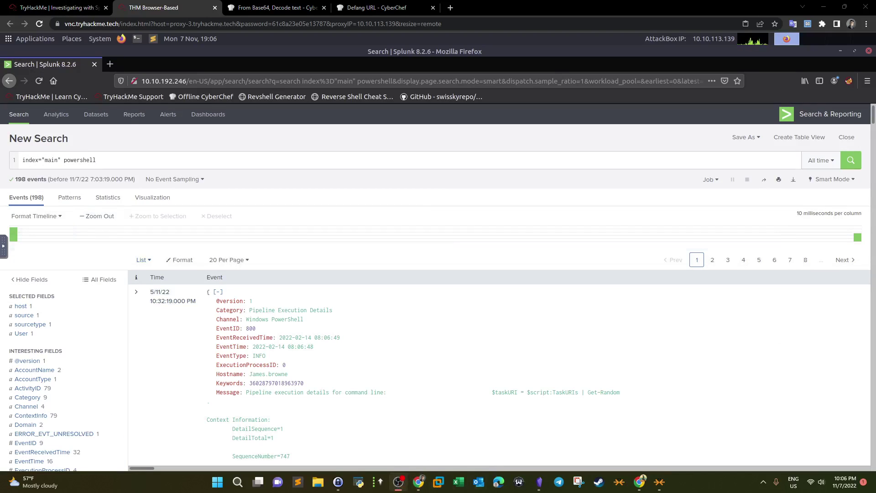